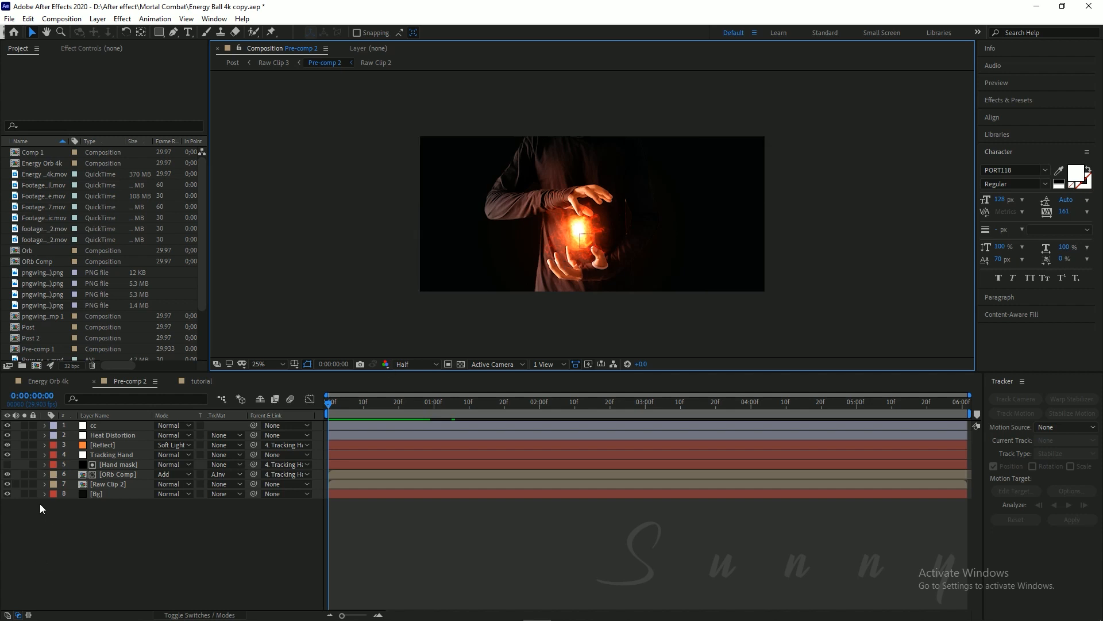
Solo the Raw Clip 2 layer and fit the whole composition in the viewer.
{"action": "left_click", "coordinate": [23, 483]}
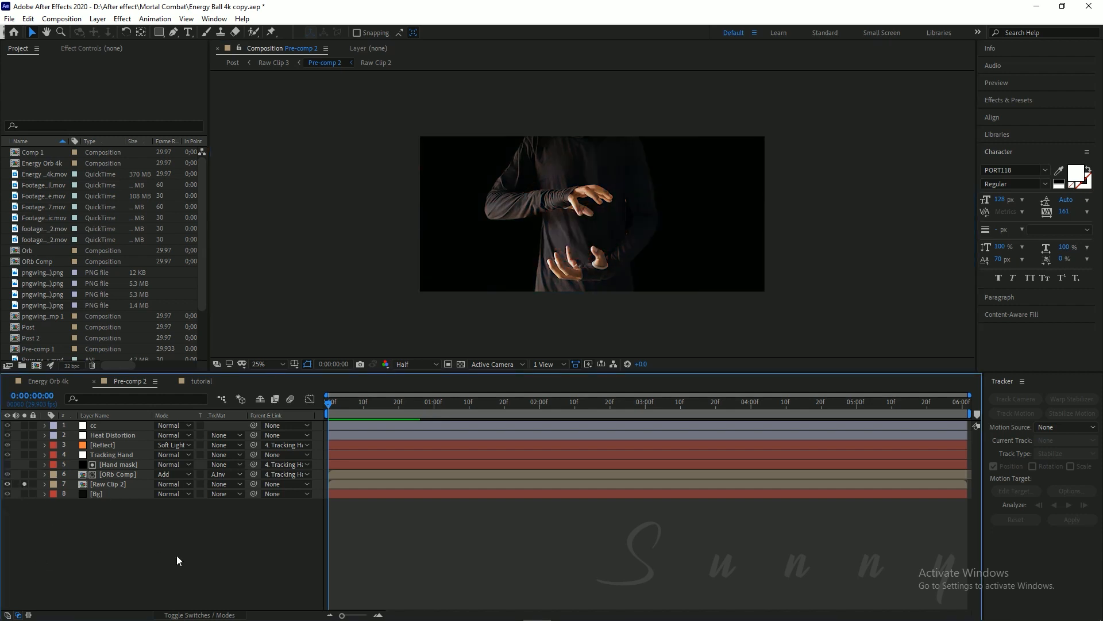
{"action": "scroll", "coordinate": [577, 236], "scroll_direction": "up", "scroll_amount": 2}
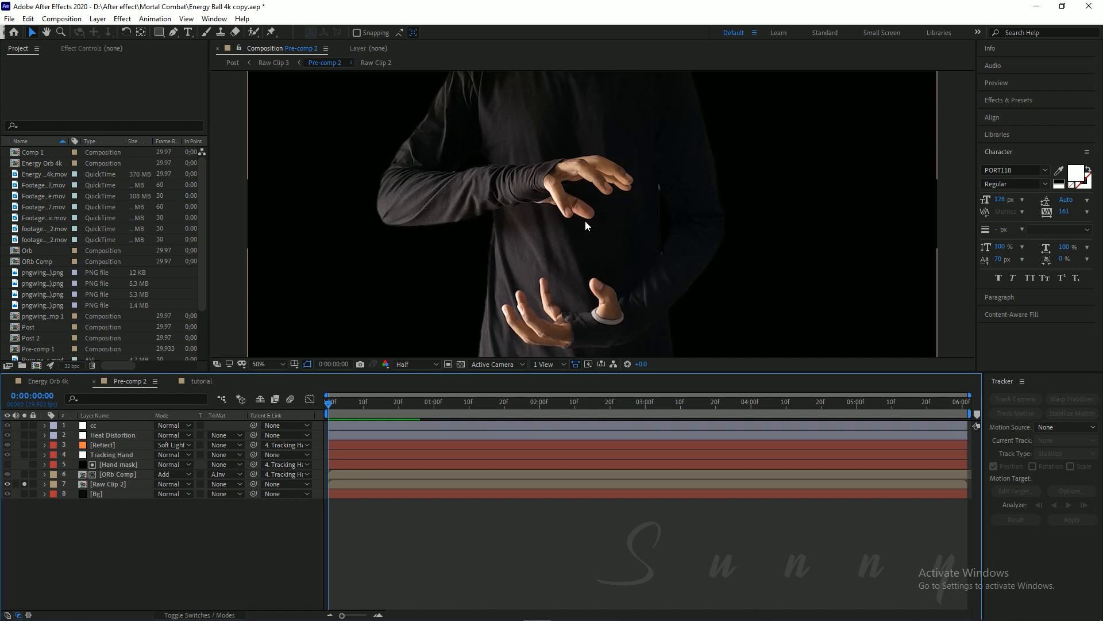
{"action": "scroll", "coordinate": [575, 224], "scroll_direction": "down", "scroll_amount": 2}
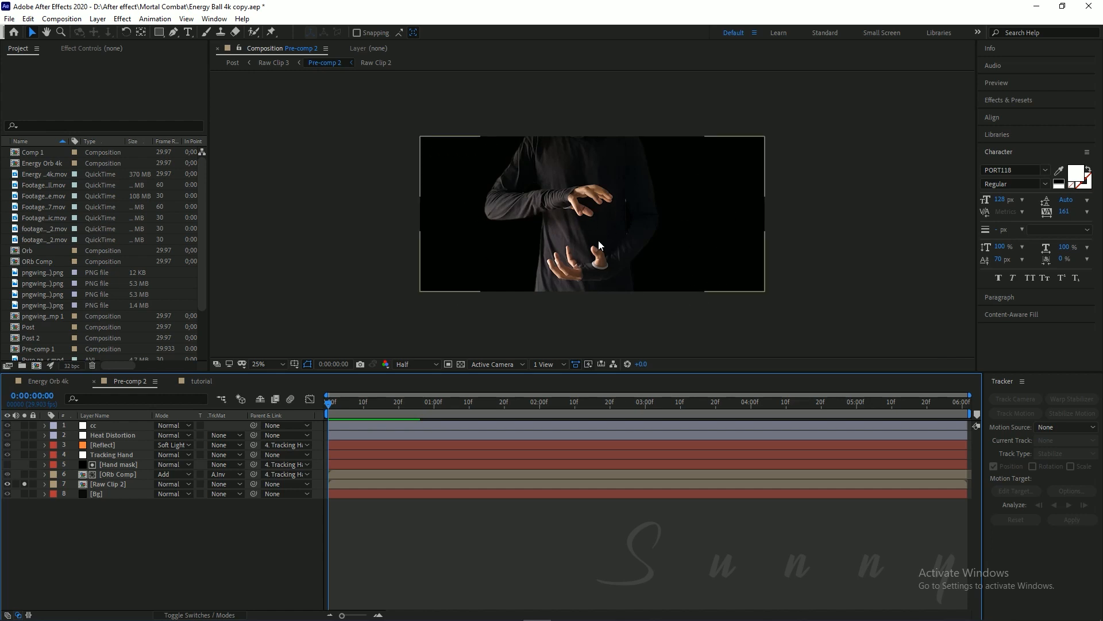
{"action": "left_click", "coordinate": [263, 365]}
{"action": "left_click", "coordinate": [270, 381]}
Solo the cc layer together with Raw Clip 2, toggling it to compare the footage with and without the color correction.
{"action": "left_click", "coordinate": [23, 425]}
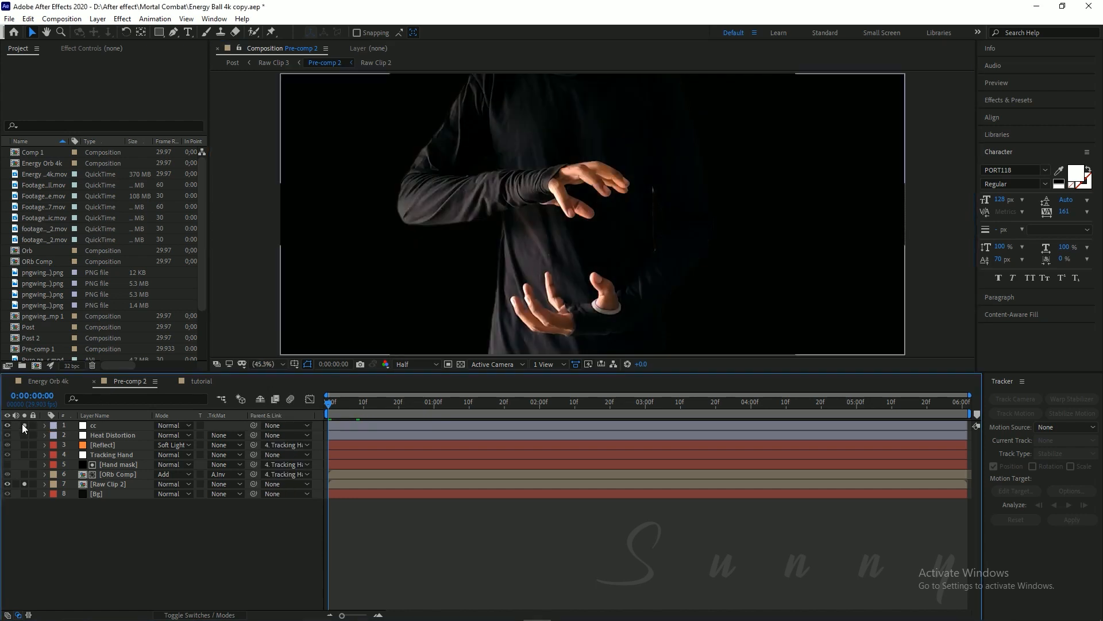
{"action": "left_click", "coordinate": [22, 424]}
{"action": "left_click", "coordinate": [22, 425]}
{"action": "left_click", "coordinate": [23, 425]}
{"action": "left_click", "coordinate": [22, 425]}
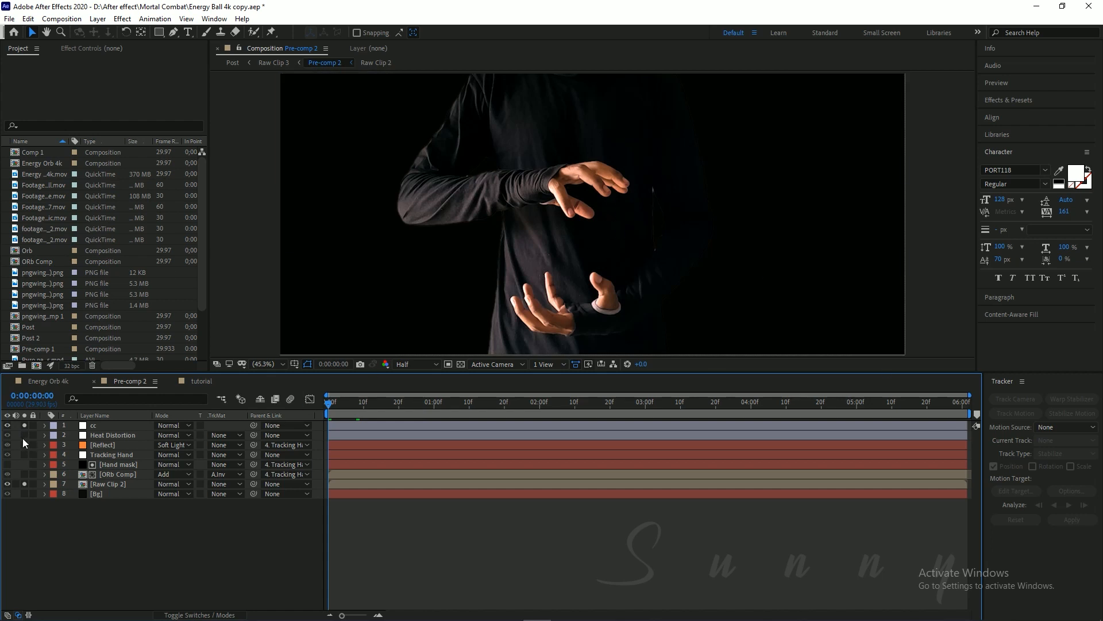
{"action": "key", "text": "period"}
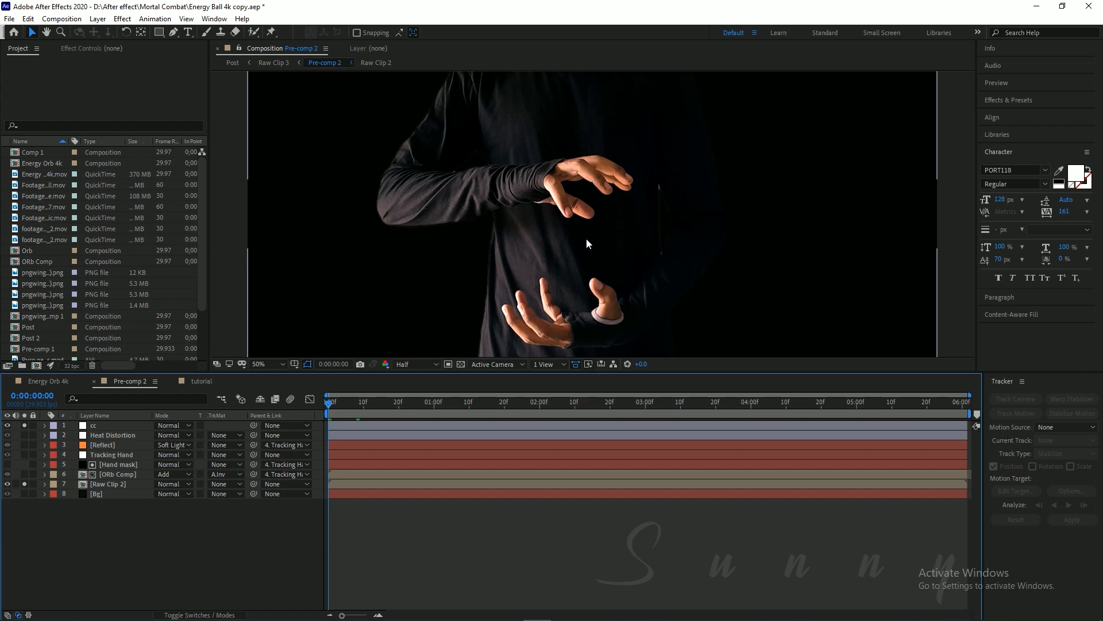
{"action": "left_click", "coordinate": [269, 364]}
{"action": "left_click", "coordinate": [283, 383]}
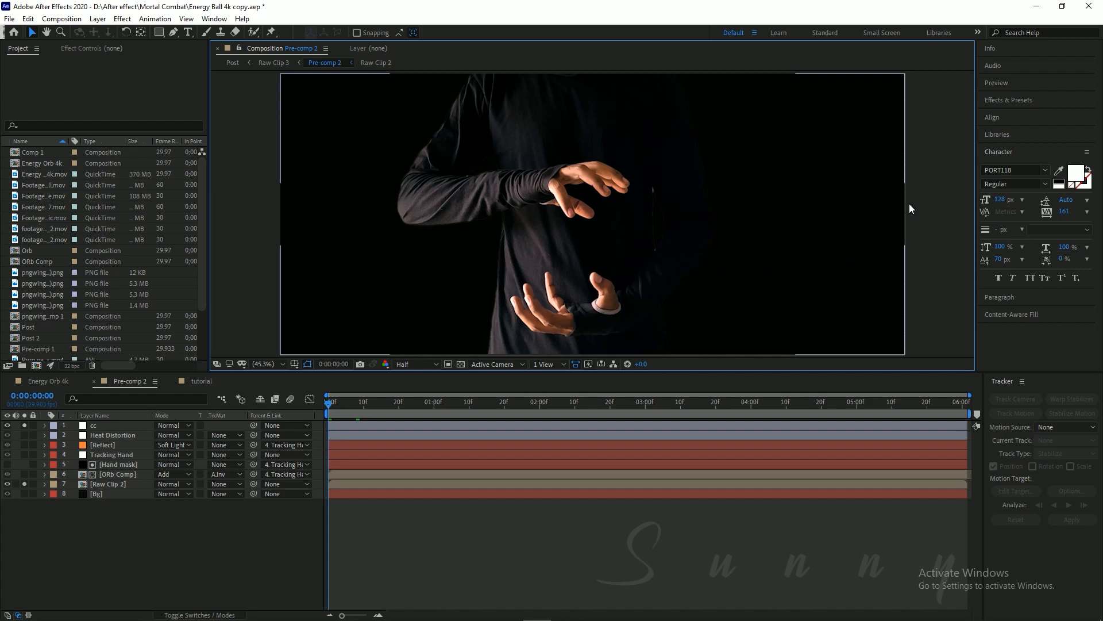
{"action": "left_click", "coordinate": [132, 484]}
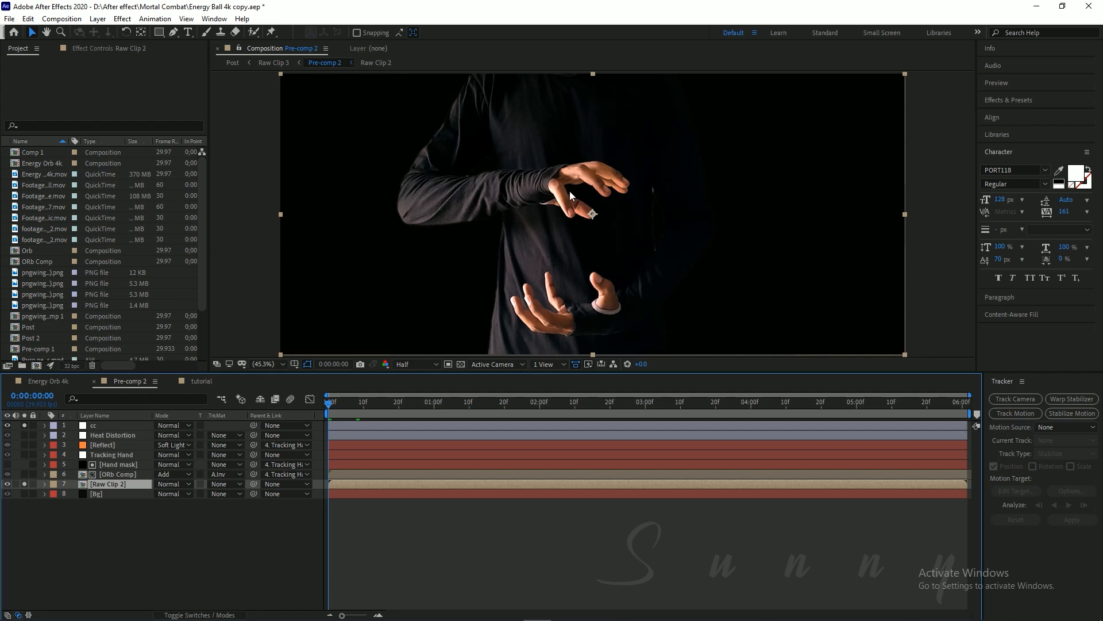
{"action": "key", "text": "ctrl+shift+a"}
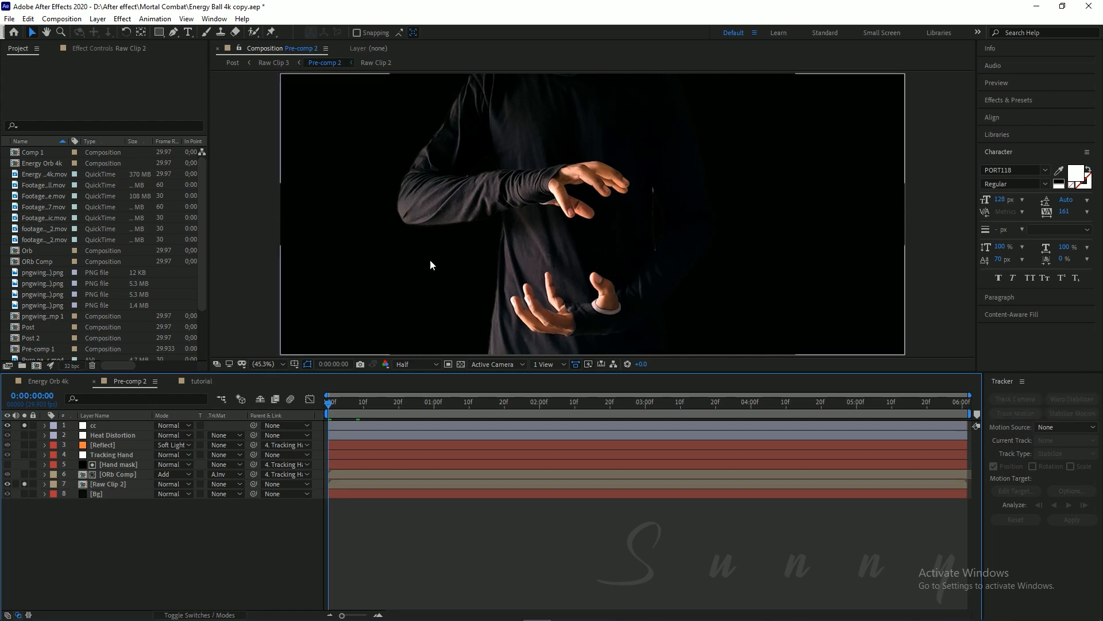
Solo the ORb Comp layer as well, toggling it to compare the shot with and without the energy orb.
{"action": "left_click", "coordinate": [25, 475]}
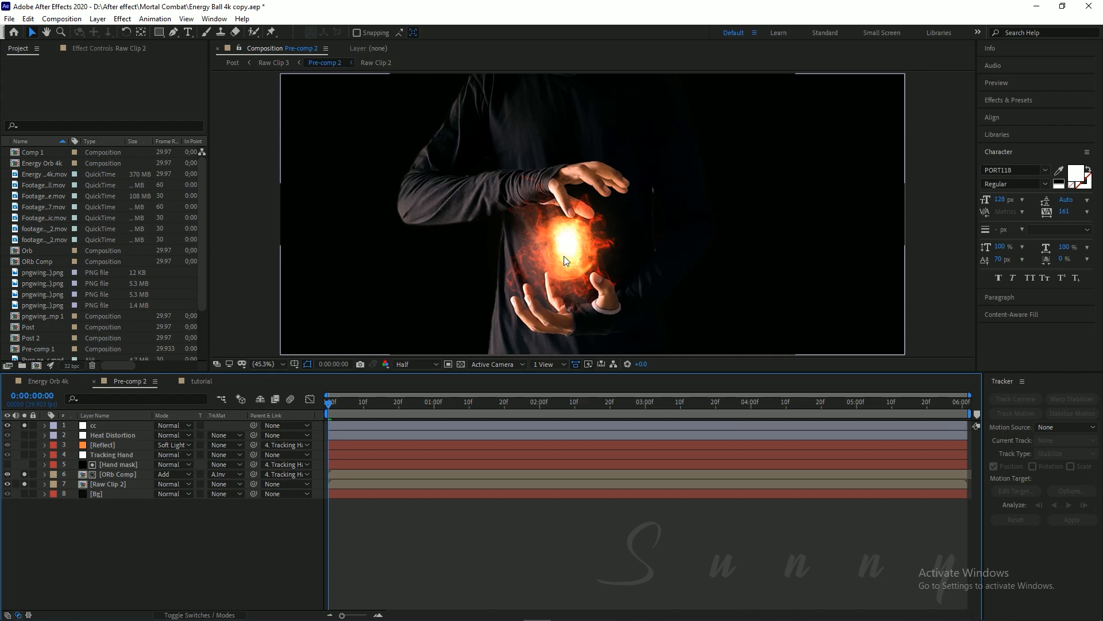
{"action": "left_click", "coordinate": [25, 473]}
{"action": "left_click", "coordinate": [25, 474]}
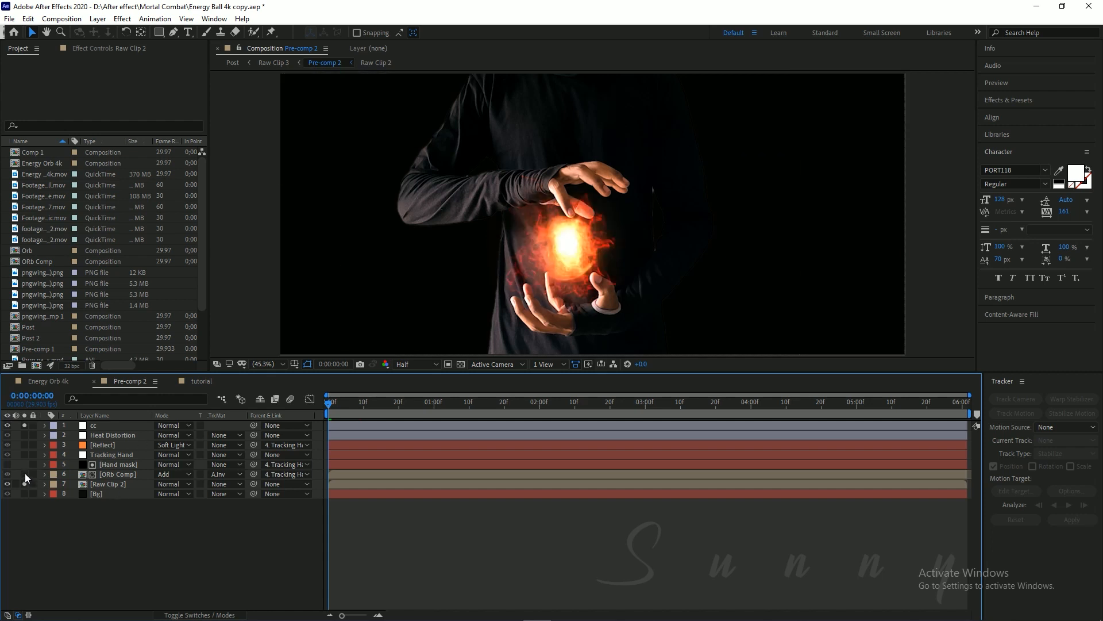
{"action": "left_click", "coordinate": [26, 474]}
{"action": "left_click", "coordinate": [26, 474]}
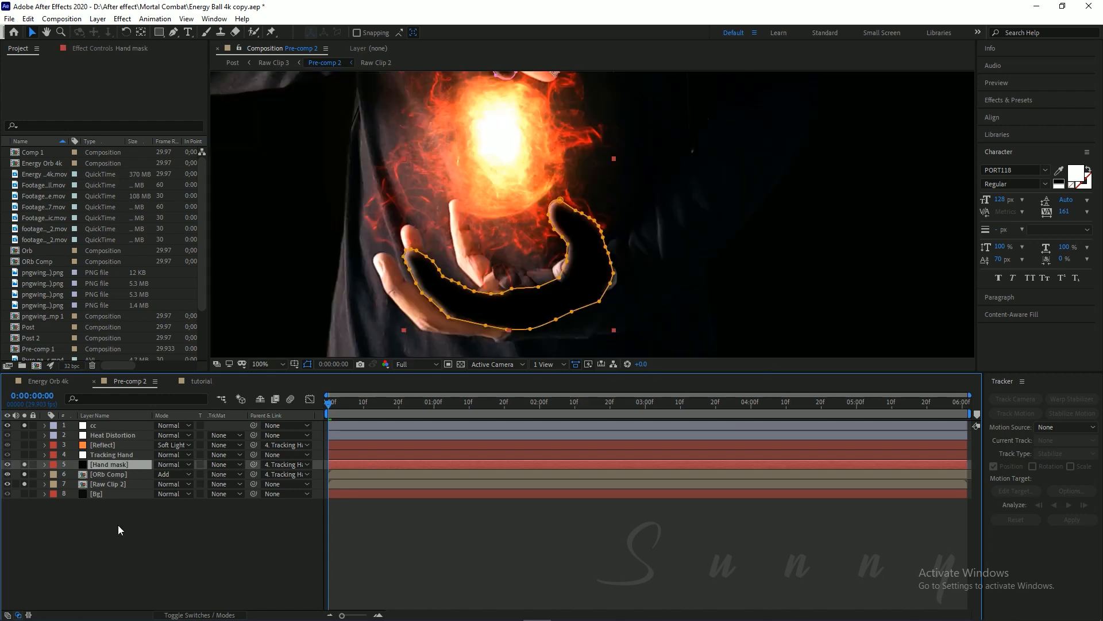
Deselect the Hand mask layer and toggle its solo off and on to compare the lower hand with and without the mask.
{"action": "left_click", "coordinate": [119, 529]}
{"action": "scroll", "coordinate": [553, 227], "scroll_direction": "down", "scroll_amount": 2}
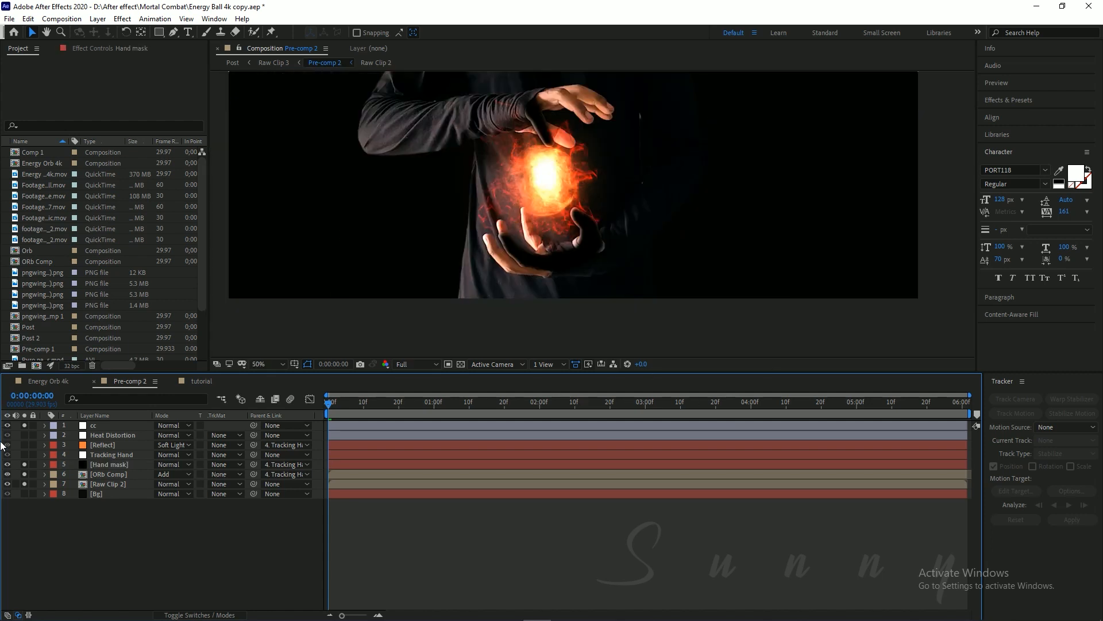
{"action": "left_click", "coordinate": [24, 464]}
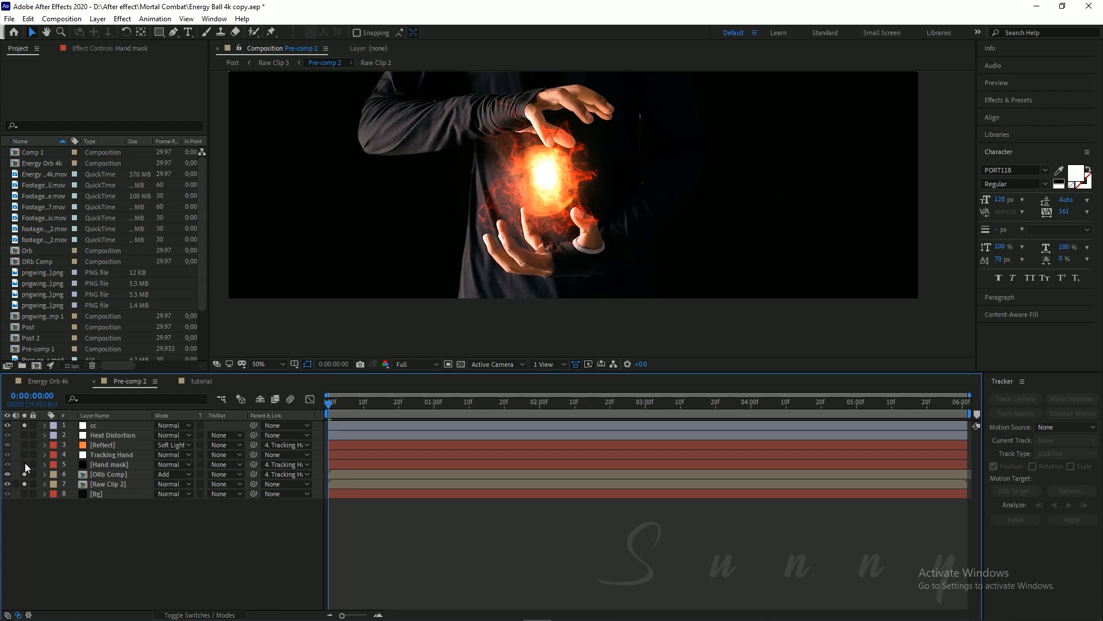
{"action": "left_click_drag", "start_coordinate": [23, 464], "coordinate": [24, 474]}
{"action": "scroll", "coordinate": [571, 247], "scroll_direction": "up", "scroll_amount": 2}
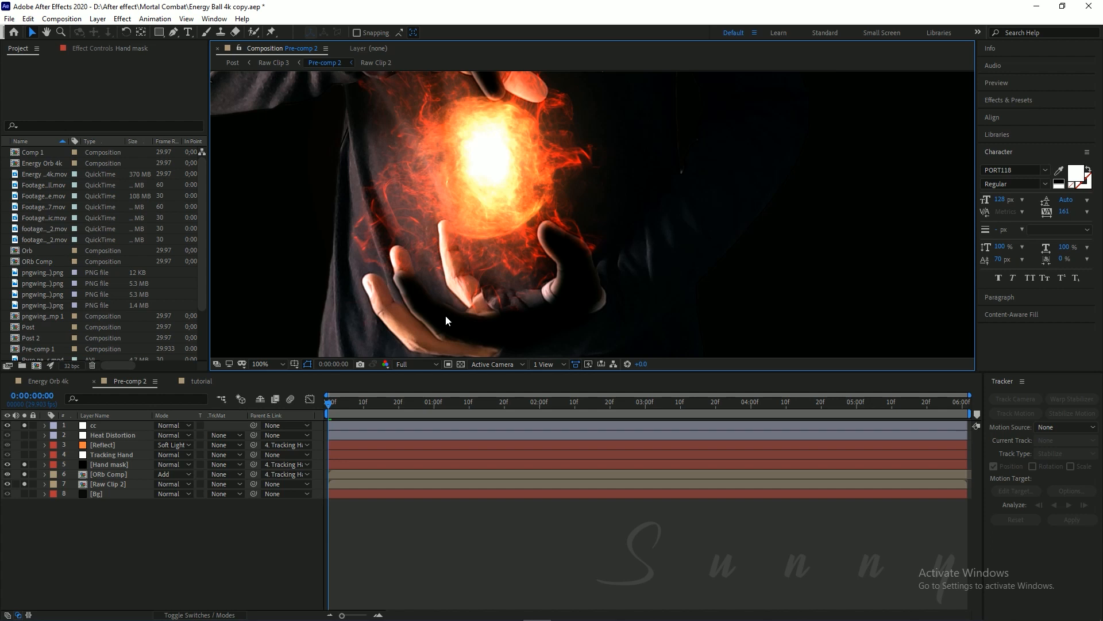
Turn off the Hand mask layer's solo and examine closely how the orb's flames overlap the lower hand's thumb and fingers.
{"action": "left_click", "coordinate": [24, 464]}
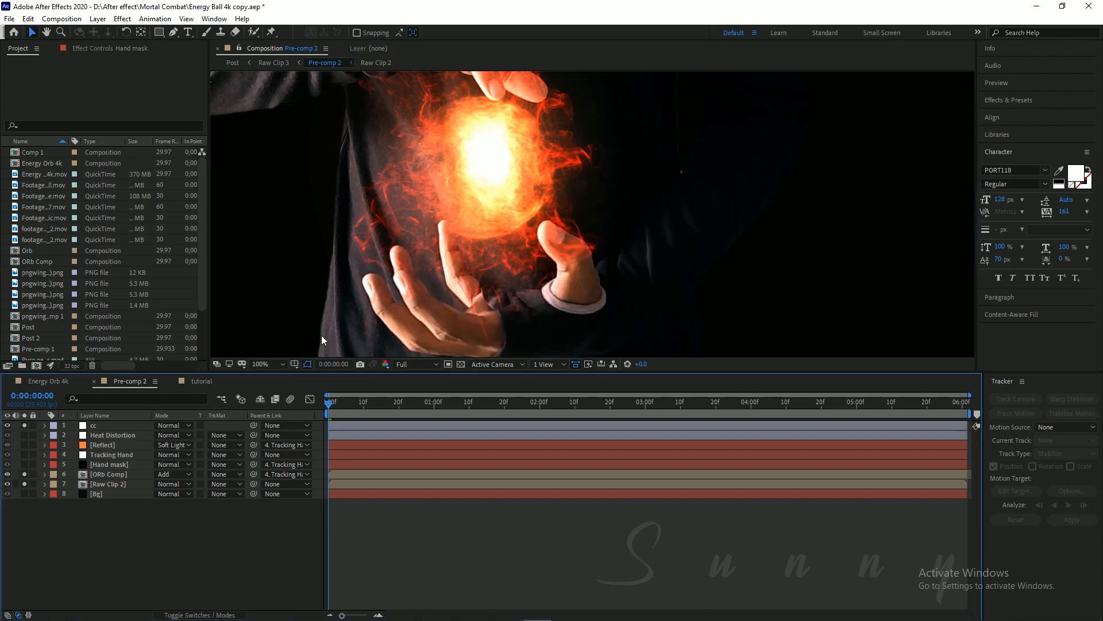
{"action": "scroll", "coordinate": [564, 247], "scroll_direction": "up", "scroll_amount": 2}
{"action": "key", "text": "h"}
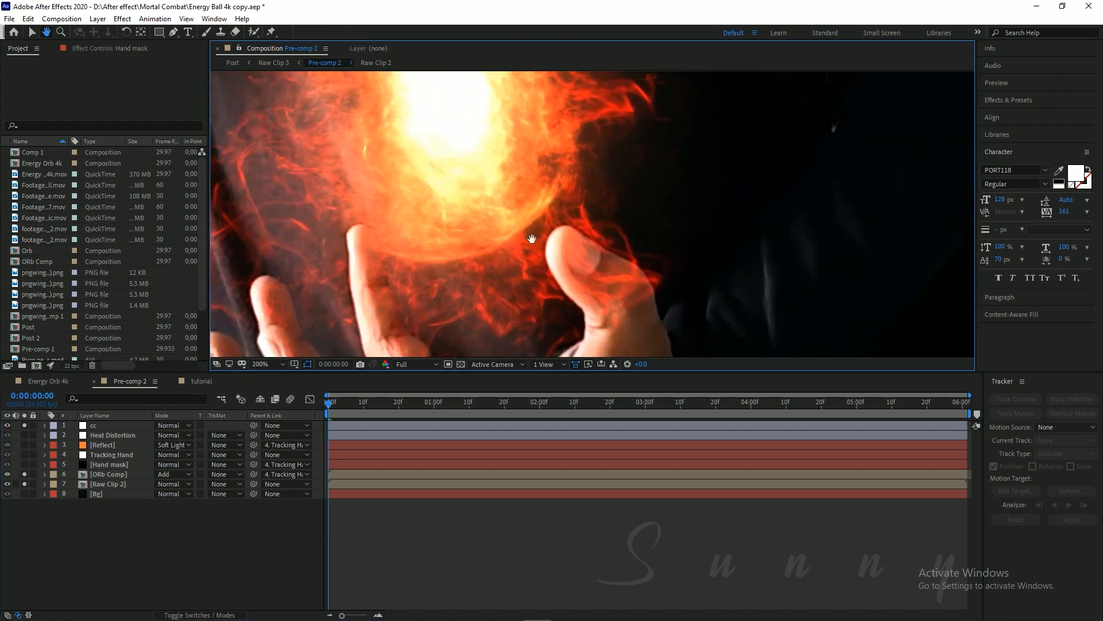
{"action": "scroll", "coordinate": [534, 273], "scroll_direction": "down", "scroll_amount": 4}
{"action": "scroll", "coordinate": [524, 196], "scroll_direction": "up", "scroll_amount": 2}
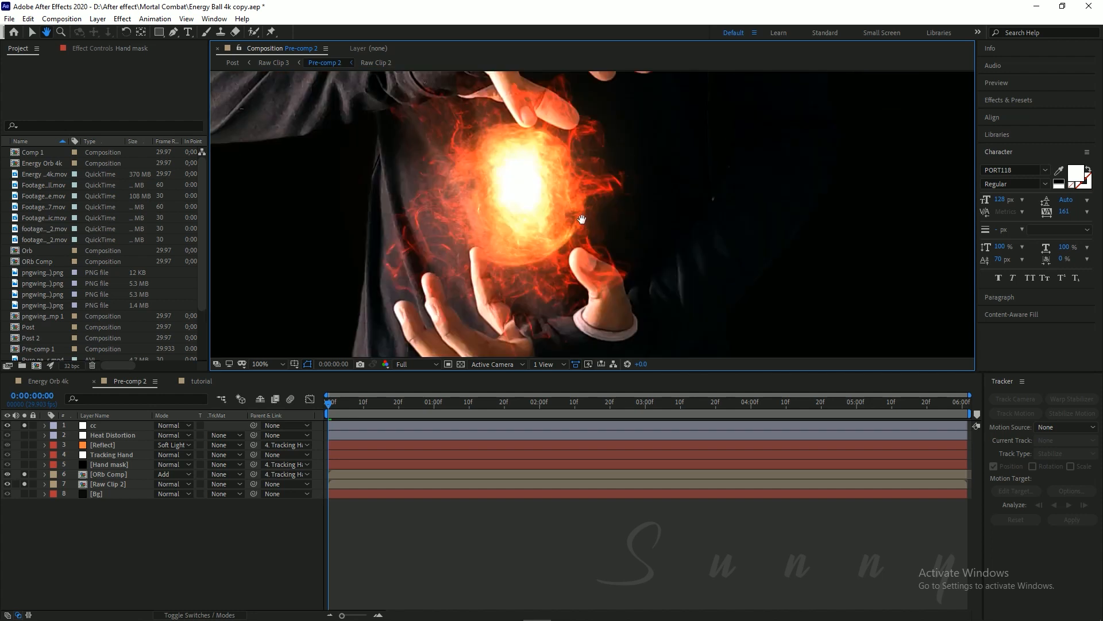
{"action": "scroll", "coordinate": [604, 279], "scroll_direction": "up", "scroll_amount": 2}
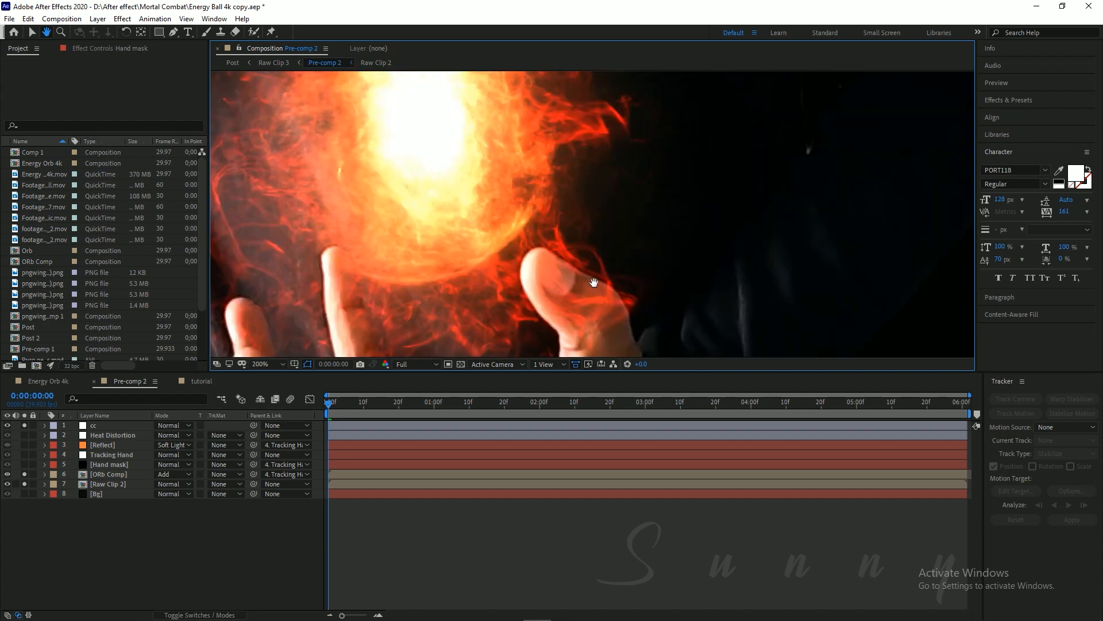
{"action": "key", "text": "v"}
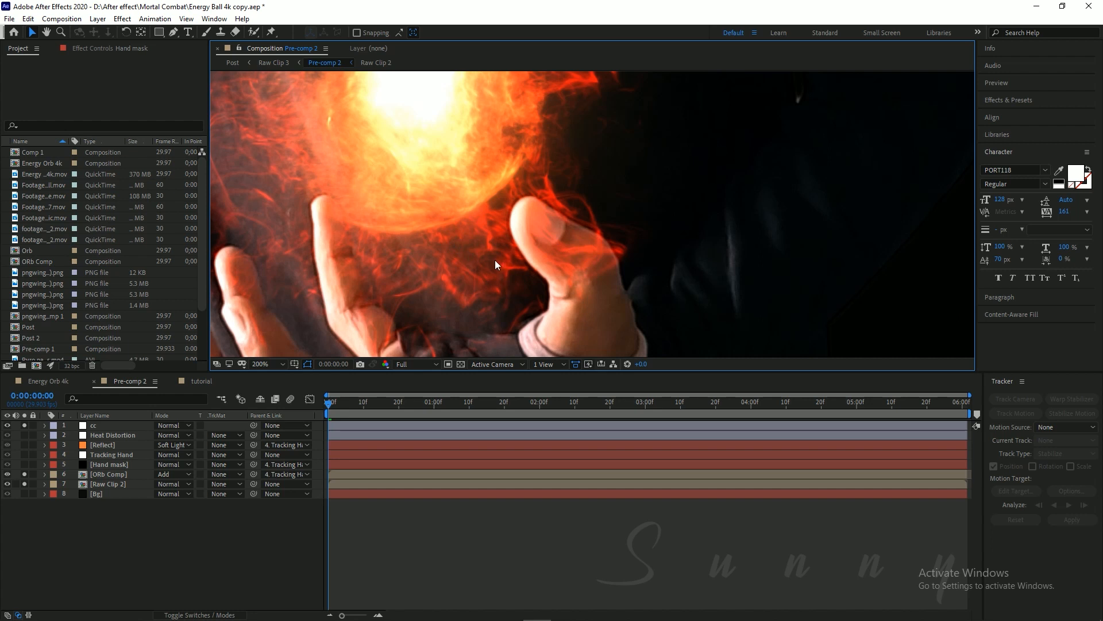
{"action": "scroll", "coordinate": [552, 253], "scroll_direction": "down", "scroll_amount": 2}
{"action": "scroll", "coordinate": [556, 246], "scroll_direction": "up", "scroll_amount": 2}
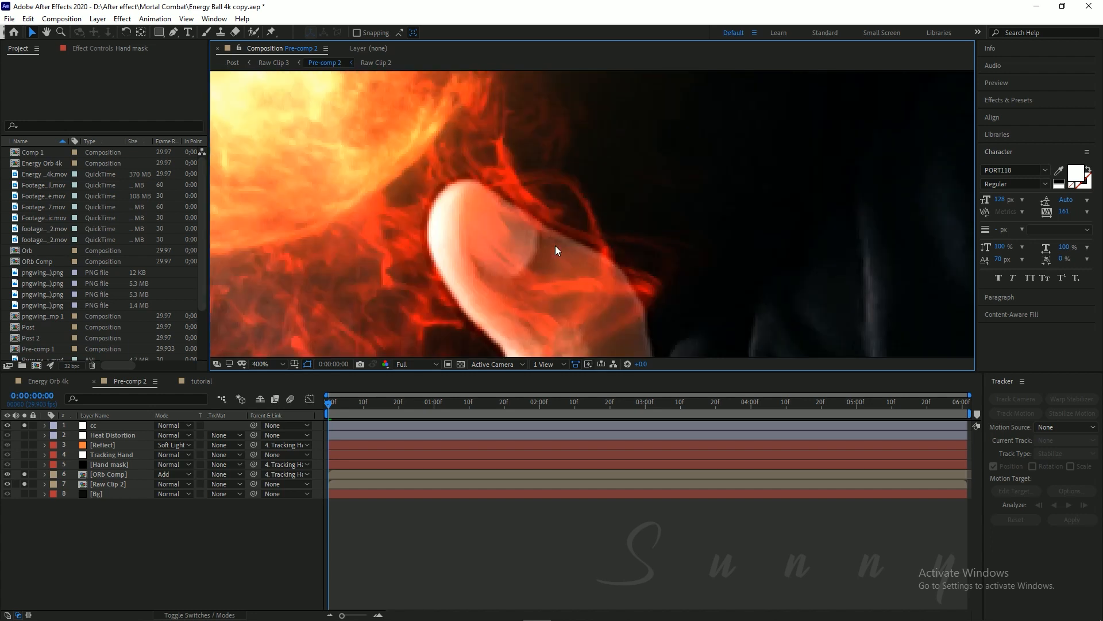
{"action": "key", "text": "h"}
{"action": "scroll", "coordinate": [572, 247], "scroll_direction": "down", "scroll_amount": 2}
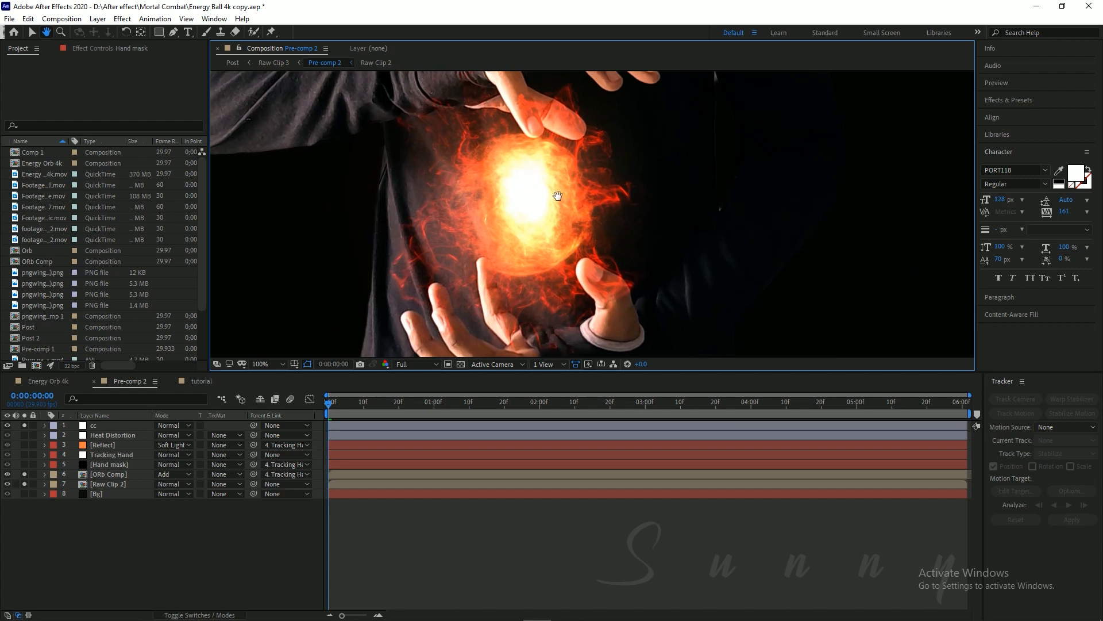
{"action": "left_click_drag", "start_coordinate": [558, 196], "coordinate": [549, 220]}
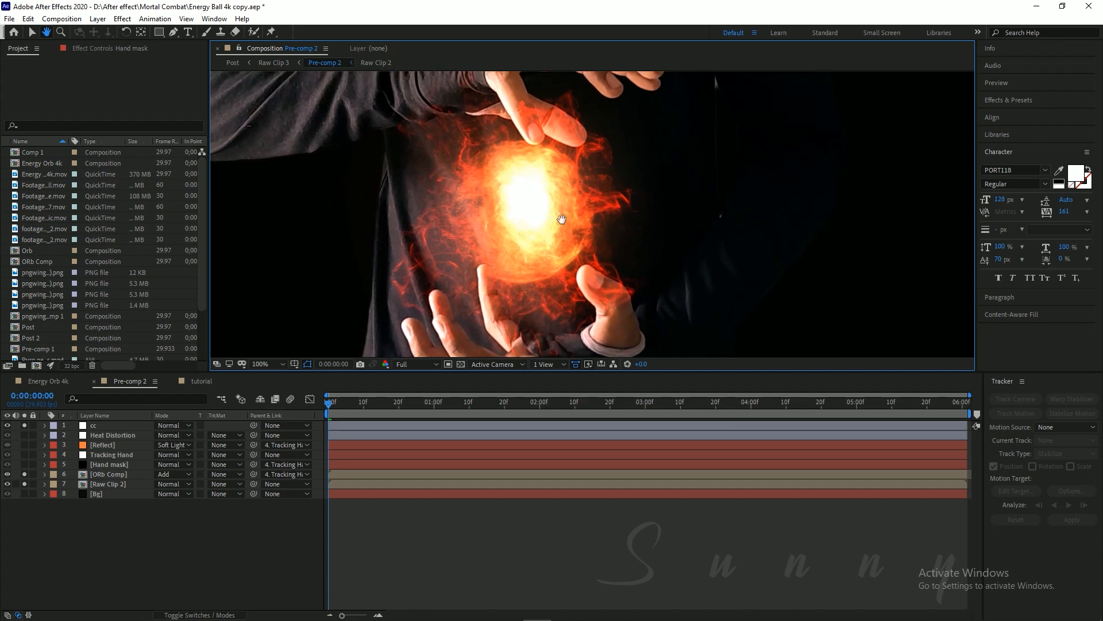
{"action": "left_click_drag", "start_coordinate": [569, 265], "coordinate": [545, 224]}
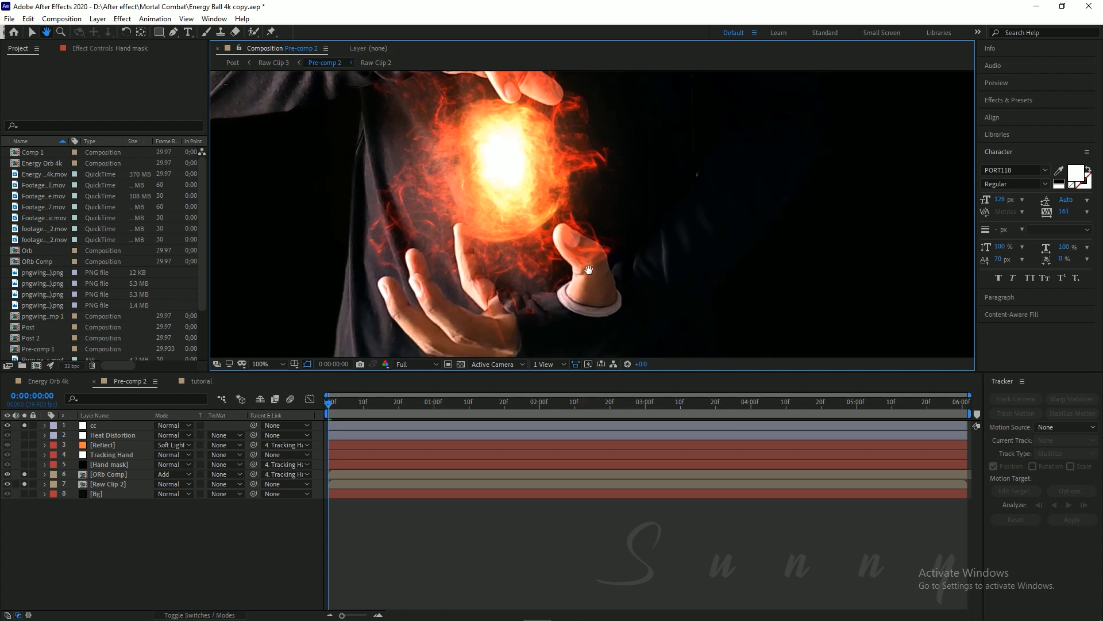
{"action": "scroll", "coordinate": [550, 254], "scroll_direction": "up", "scroll_amount": 2}
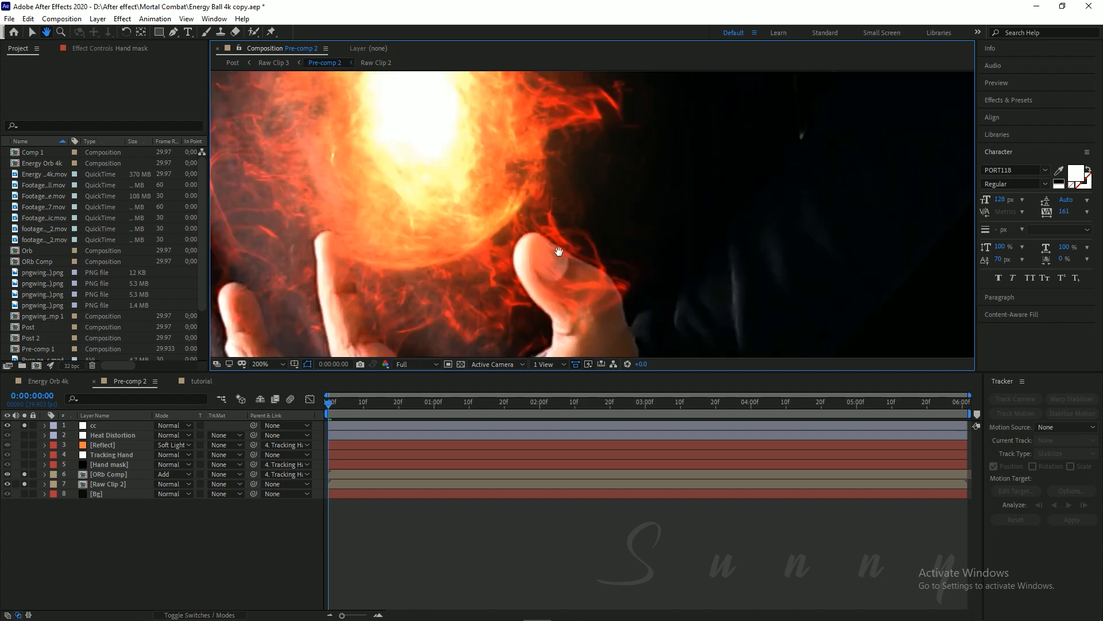
{"action": "key", "text": "v"}
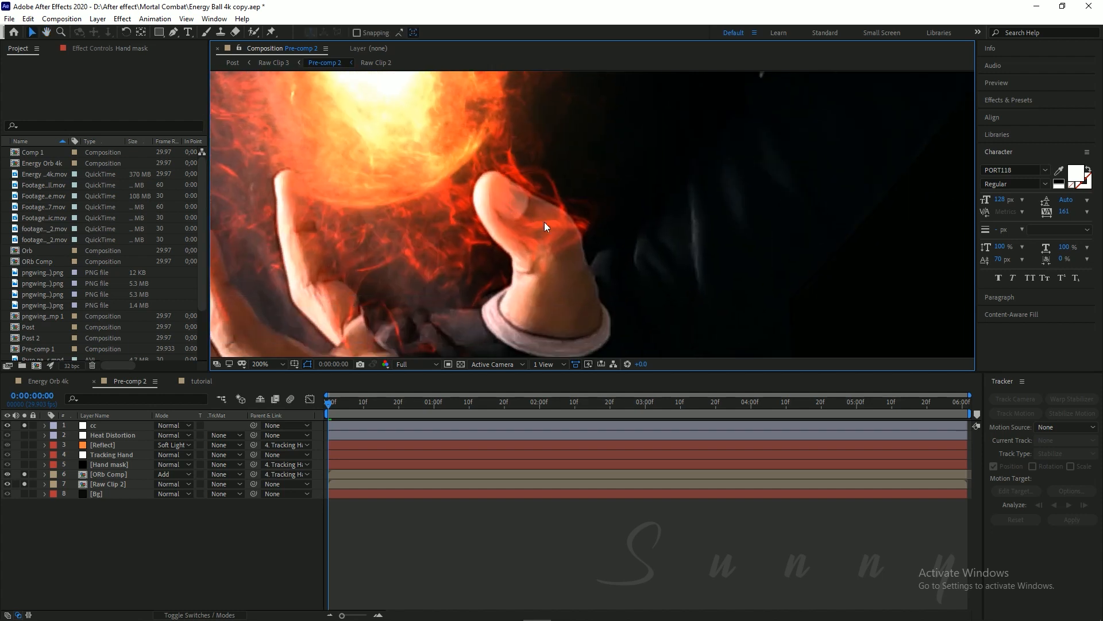
{"action": "left_click_drag", "start_coordinate": [548, 246], "coordinate": [606, 233]}
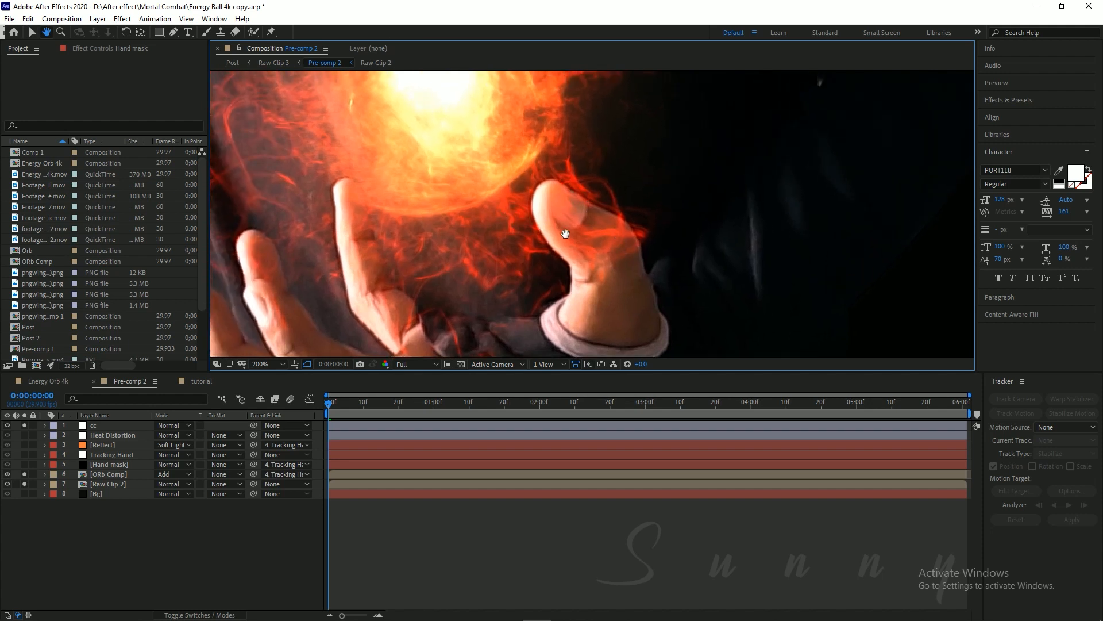
{"action": "scroll", "coordinate": [460, 213], "scroll_direction": "down", "scroll_amount": 1}
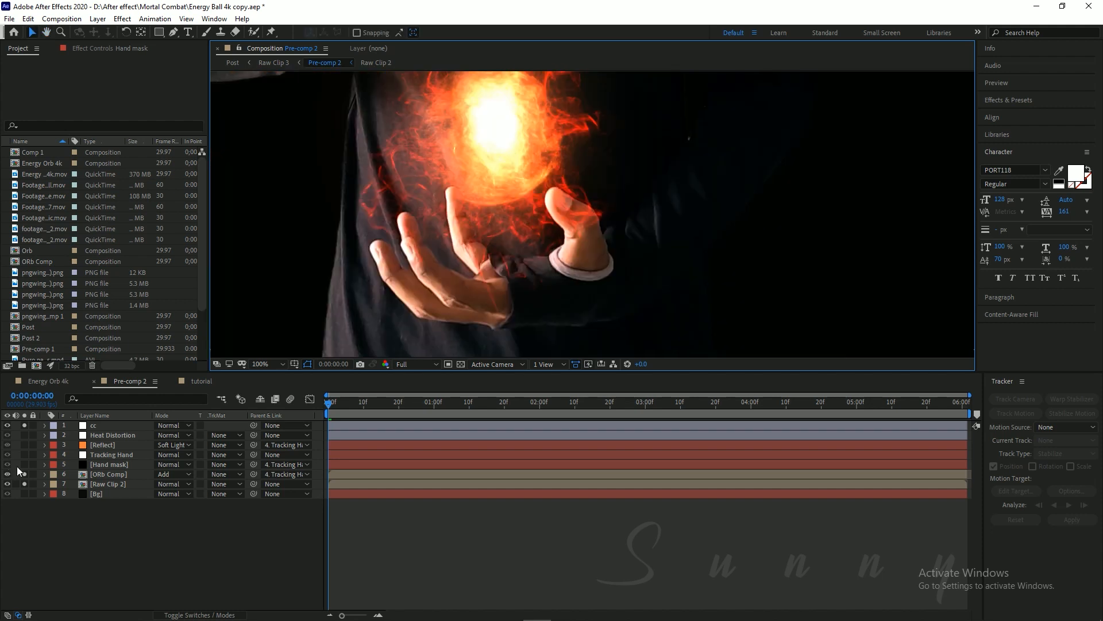
Solo the Hand mask layer once more and check the composite with the transparency grid on and off.
{"action": "left_click_drag", "start_coordinate": [23, 464], "coordinate": [24, 474]}
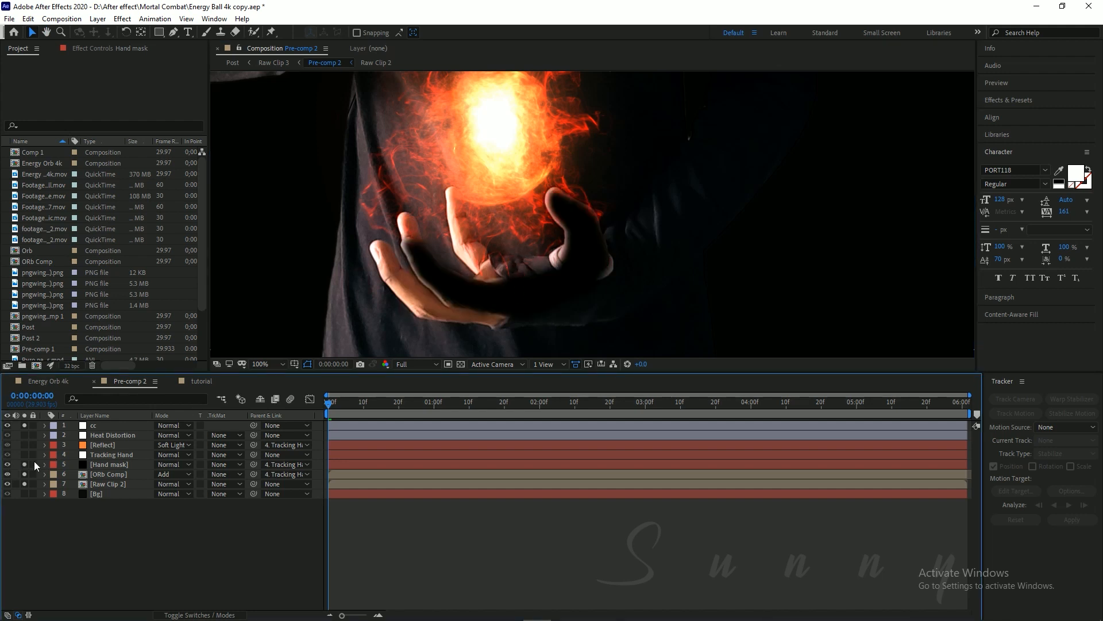
{"action": "left_click", "coordinate": [461, 363]}
{"action": "left_click", "coordinate": [461, 364]}
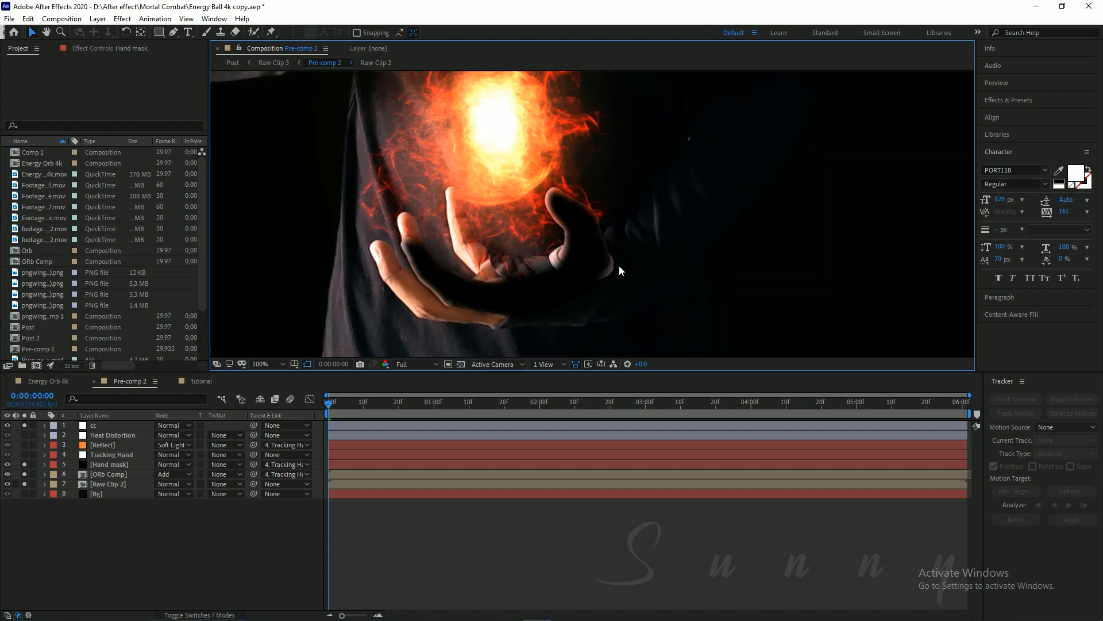
Examine the Hand mask layer's mask path around the lower hand's palm and thumb, and the orb above it.
{"action": "key", "text": "h"}
{"action": "mouse_move", "coordinate": [550, 128]}
{"action": "left_mouse_down"}
{"action": "mouse_move", "coordinate": [578, 310]}
{"action": "mouse_move", "coordinate": [549, 242]}
{"action": "mouse_move", "coordinate": [530, 122]}
{"action": "left_mouse_up"}
{"action": "key", "text": "v"}
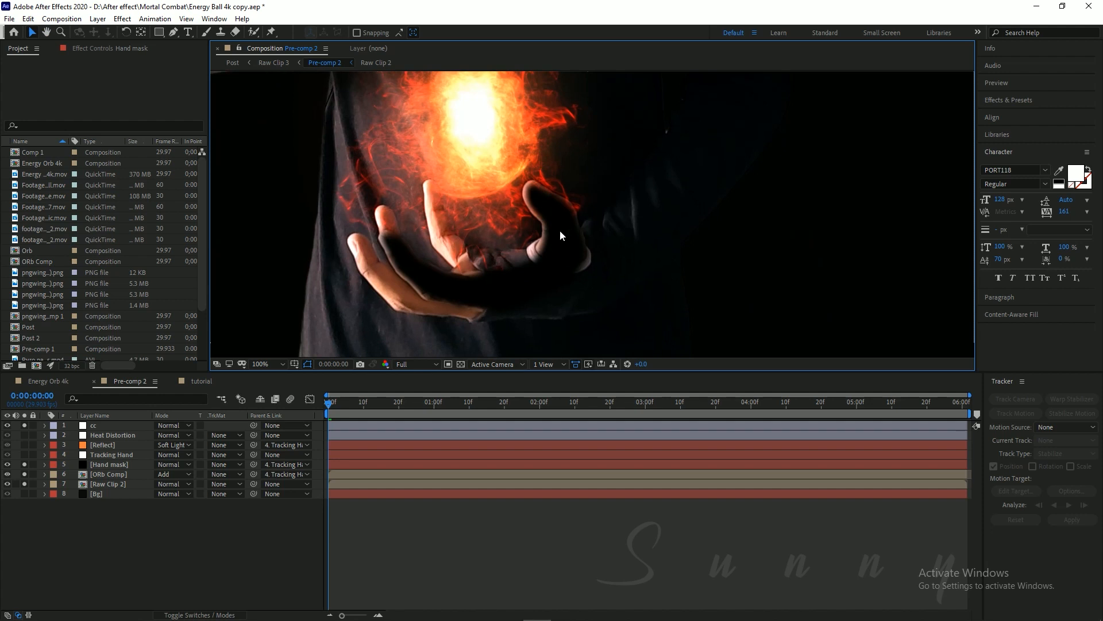
{"action": "key", "text": "h"}
{"action": "scroll", "coordinate": [549, 221], "scroll_direction": "up", "scroll_amount": 1}
{"action": "left_click_drag", "start_coordinate": [542, 229], "coordinate": [547, 259]}
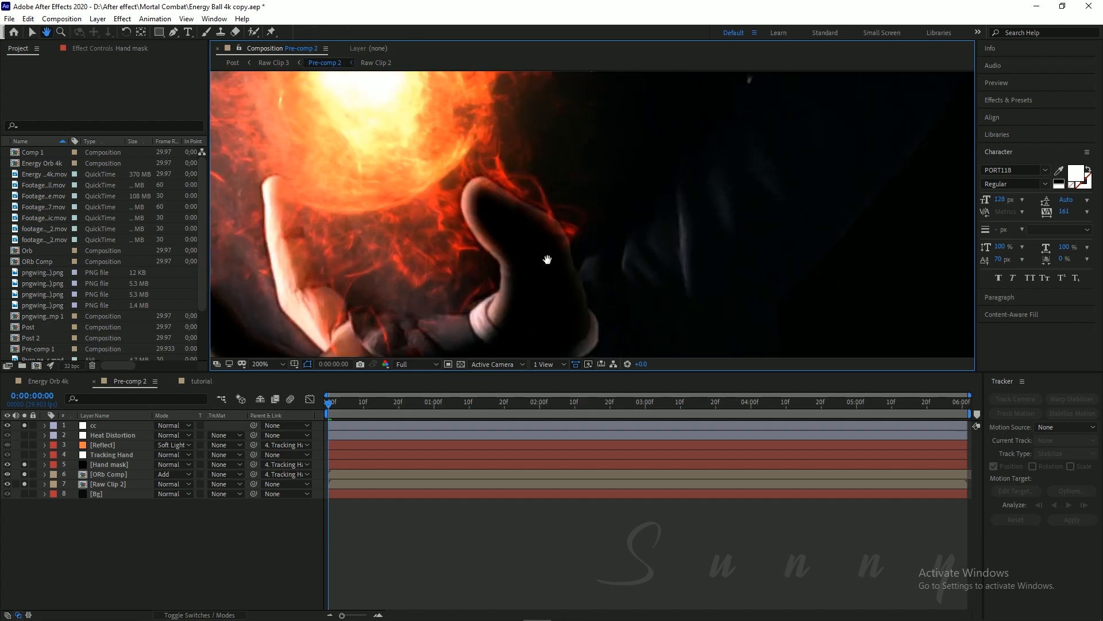
{"action": "left_click_drag", "start_coordinate": [547, 202], "coordinate": [576, 173]}
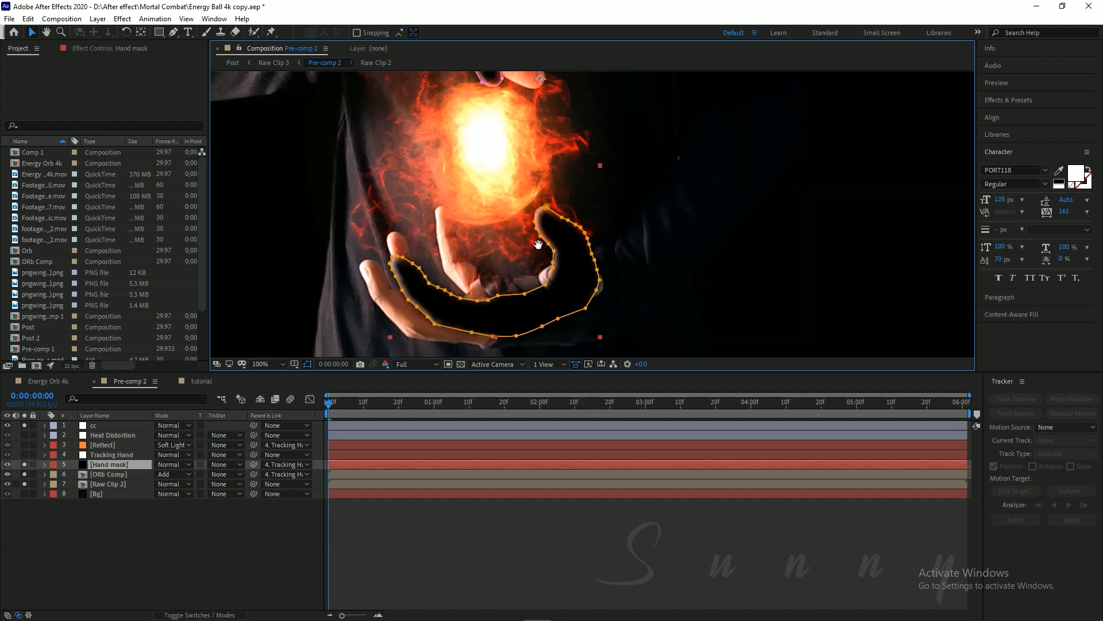
{"action": "mouse_move", "coordinate": [546, 252]}
{"action": "left_mouse_down"}
{"action": "mouse_move", "coordinate": [563, 207]}
{"action": "mouse_move", "coordinate": [607, 189]}
{"action": "left_mouse_up"}
{"action": "scroll", "coordinate": [505, 233], "scroll_direction": "up", "scroll_amount": 1}
{"action": "left_click_drag", "start_coordinate": [530, 236], "coordinate": [587, 198]}
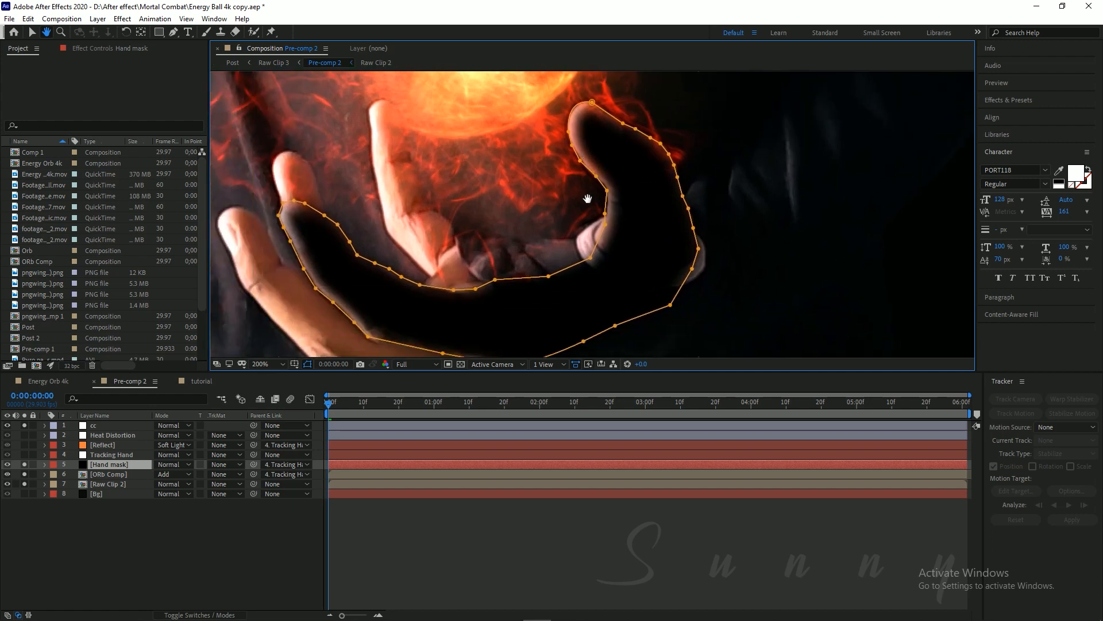
{"action": "left_click_drag", "start_coordinate": [486, 192], "coordinate": [541, 180]}
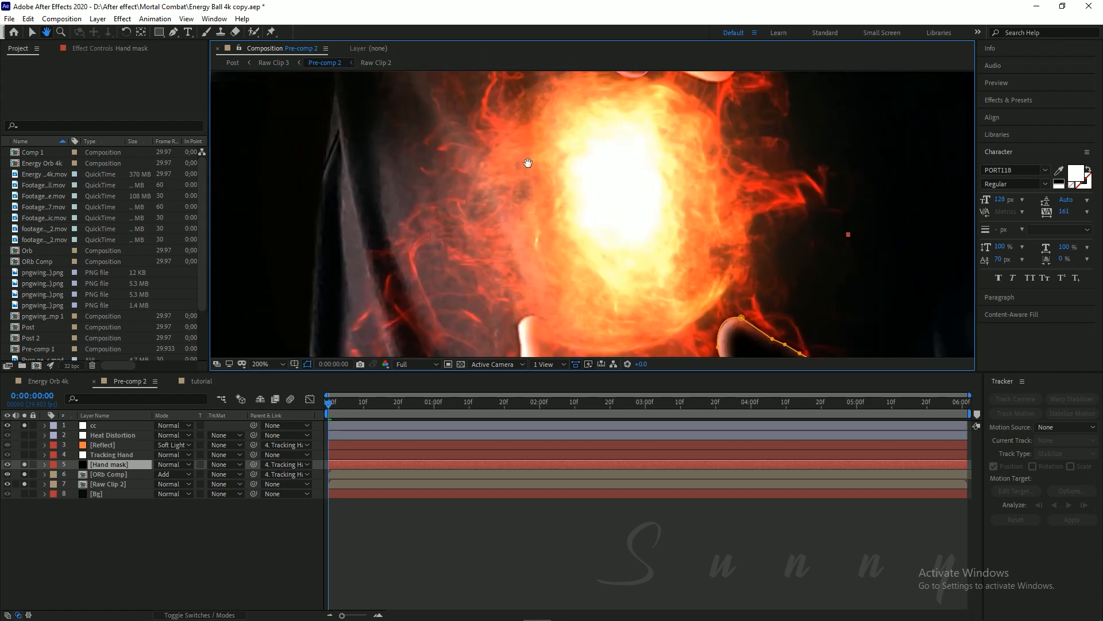
Set the ORb Comp layer's track matte to Alpha Inverted Matte "[Hand mask]".
{"action": "left_click_drag", "start_coordinate": [528, 163], "coordinate": [485, 194]}
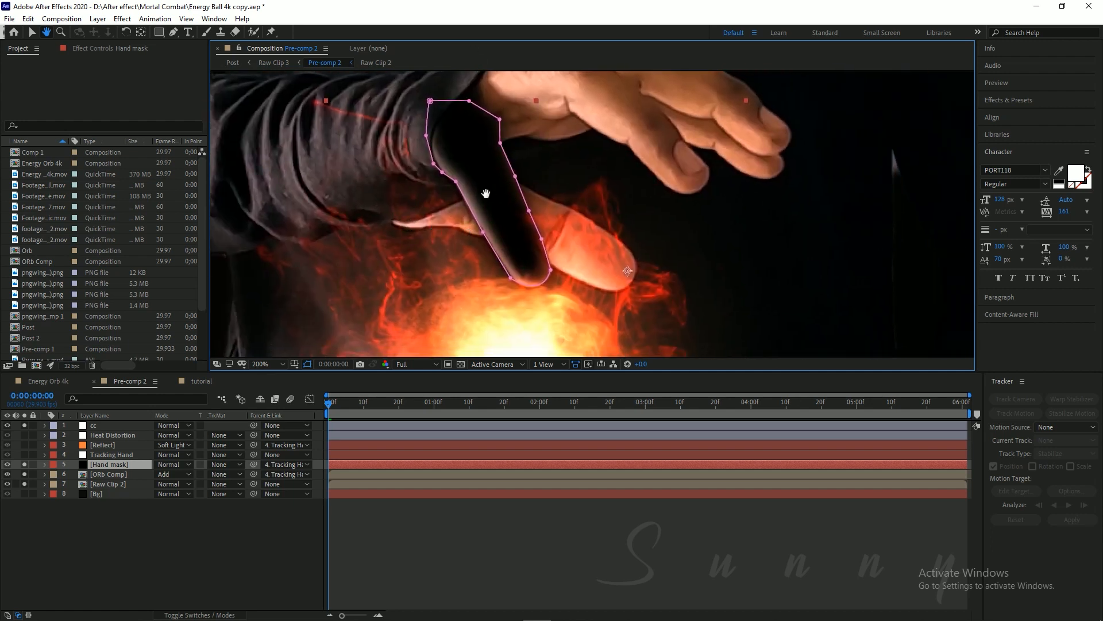
{"action": "left_click_drag", "start_coordinate": [502, 234], "coordinate": [490, 224]}
{"action": "scroll", "coordinate": [566, 240], "scroll_direction": "down", "scroll_amount": 1}
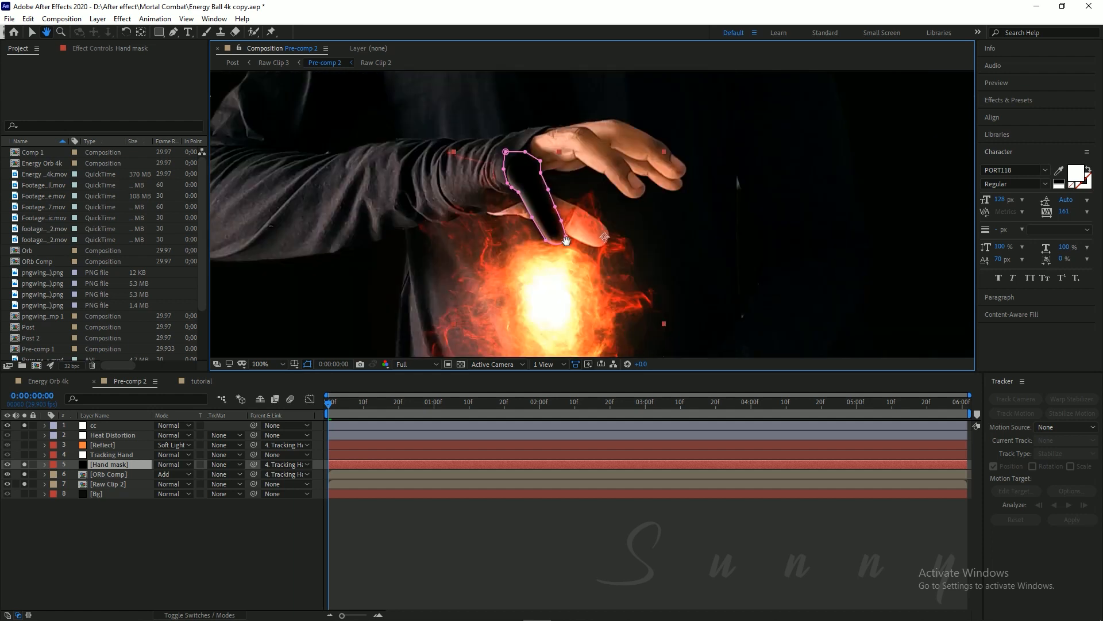
{"action": "left_click_drag", "start_coordinate": [567, 240], "coordinate": [515, 171]}
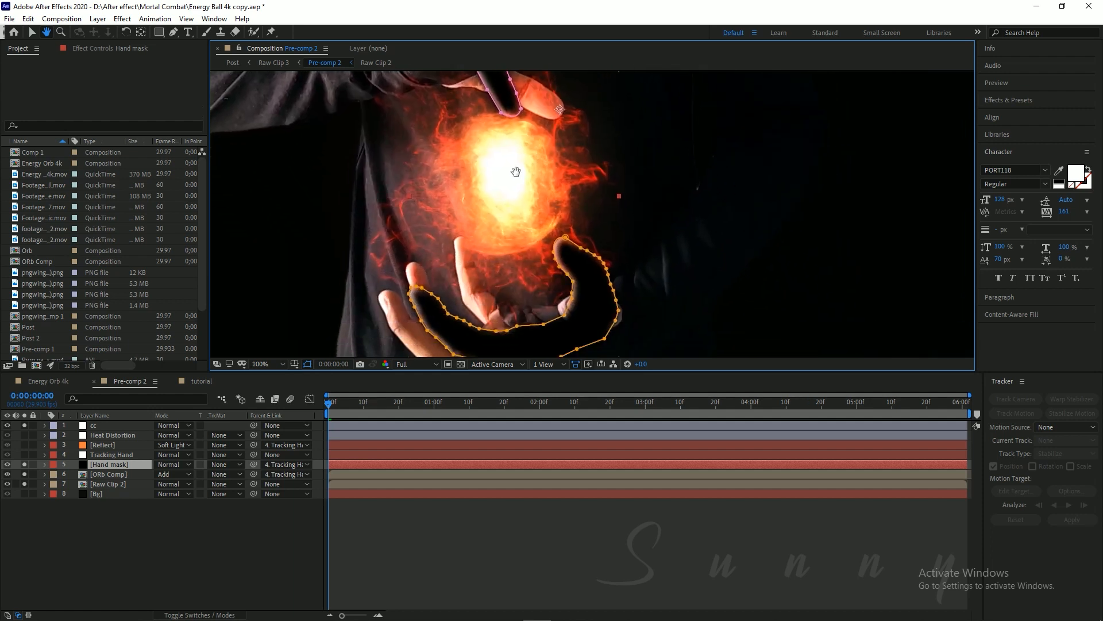
{"action": "key", "text": "v"}
{"action": "left_click", "coordinate": [109, 473]}
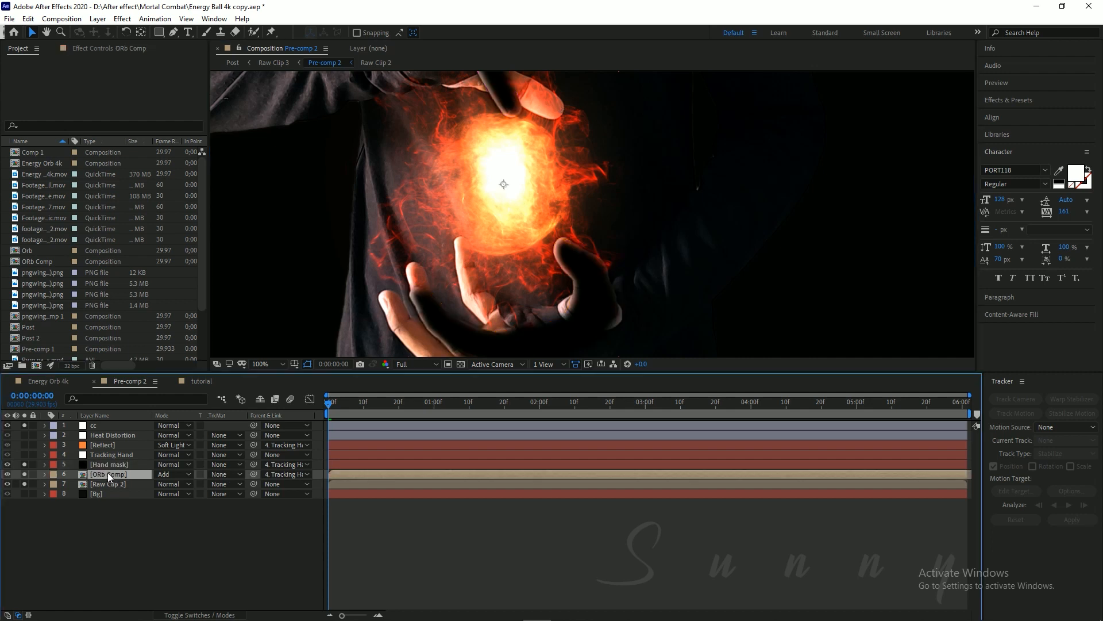
{"action": "left_click", "coordinate": [226, 475]}
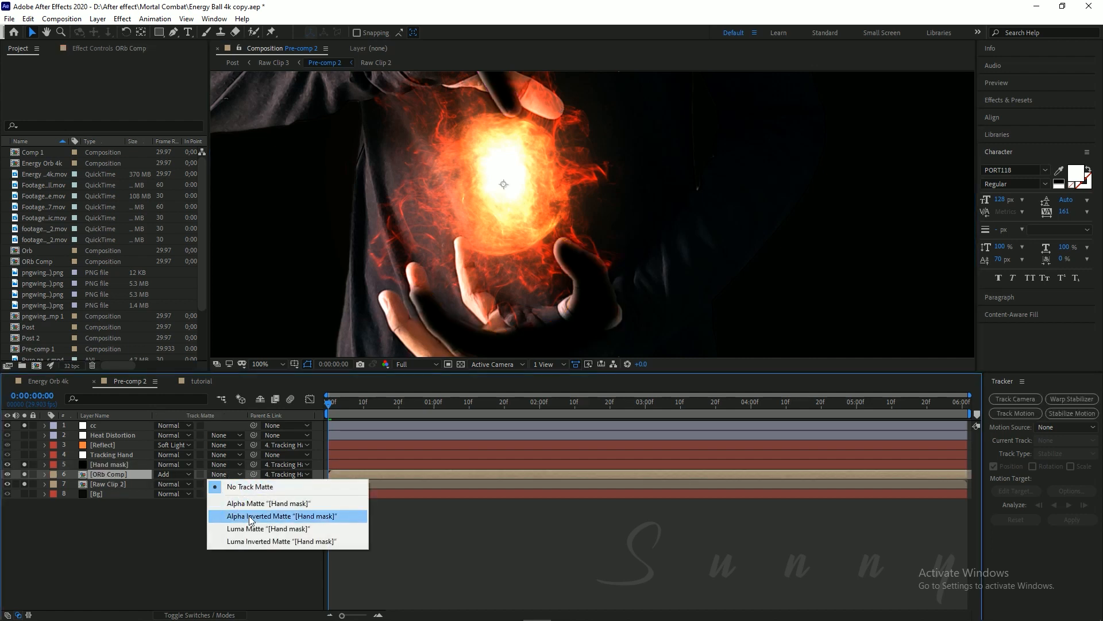
{"action": "left_click", "coordinate": [249, 516]}
Switch the ORb Comp layer to No Track Matte and back to Alpha Inverted Matte "[Hand mask]" to compare the lower thumb.
{"action": "scroll", "coordinate": [512, 274], "scroll_direction": "up", "scroll_amount": 2}
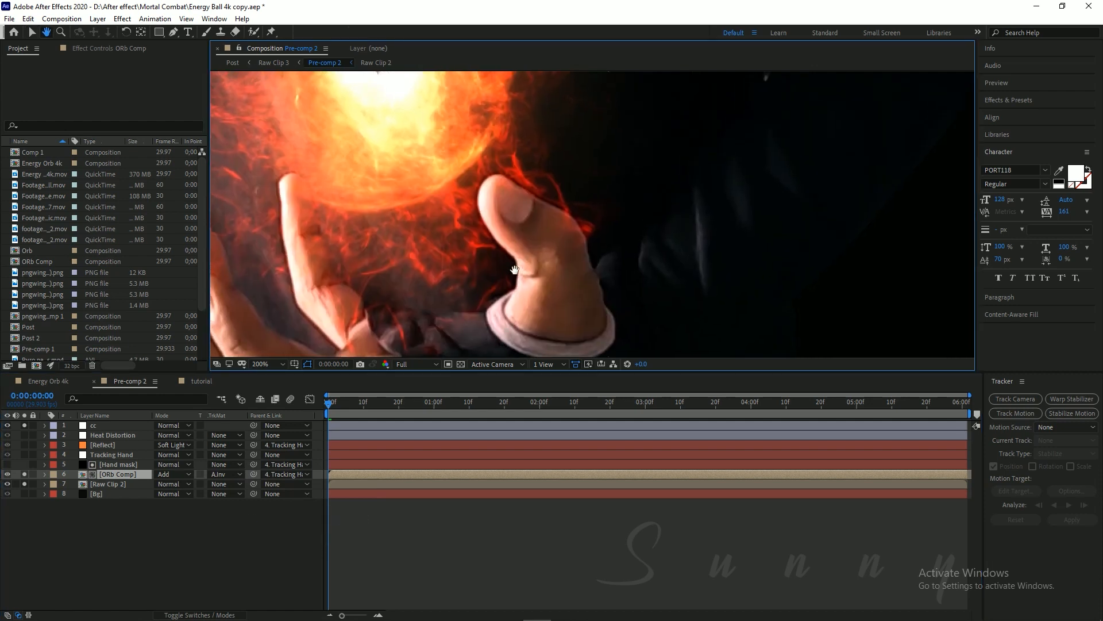
{"action": "left_click_drag", "start_coordinate": [481, 281], "coordinate": [475, 295]}
{"action": "left_click", "coordinate": [227, 475]}
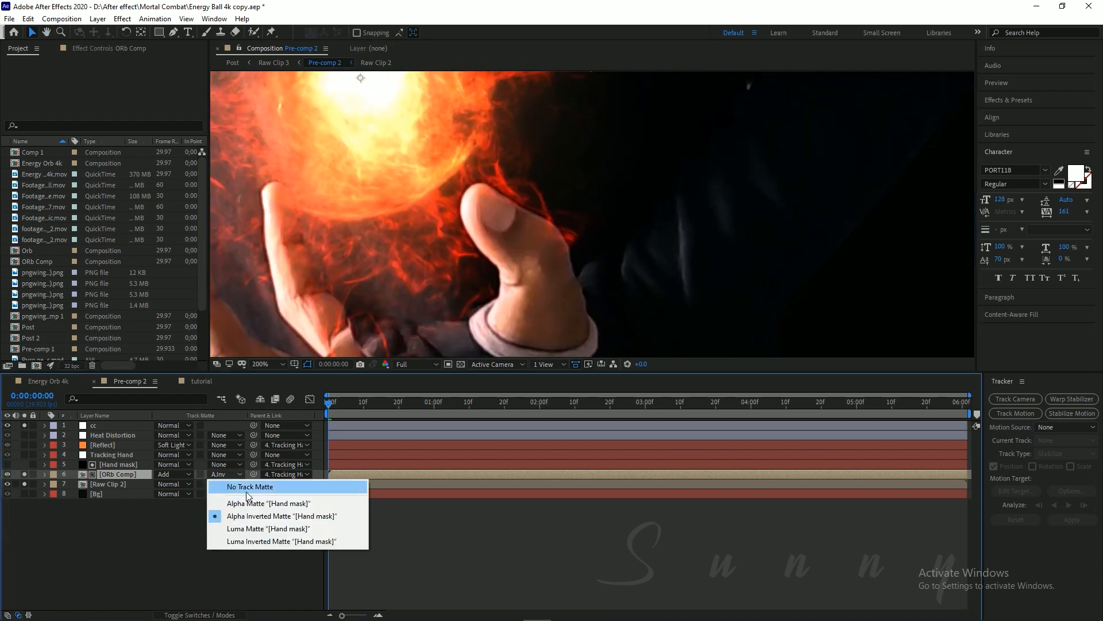
{"action": "left_click", "coordinate": [247, 487]}
{"action": "left_click", "coordinate": [230, 475]}
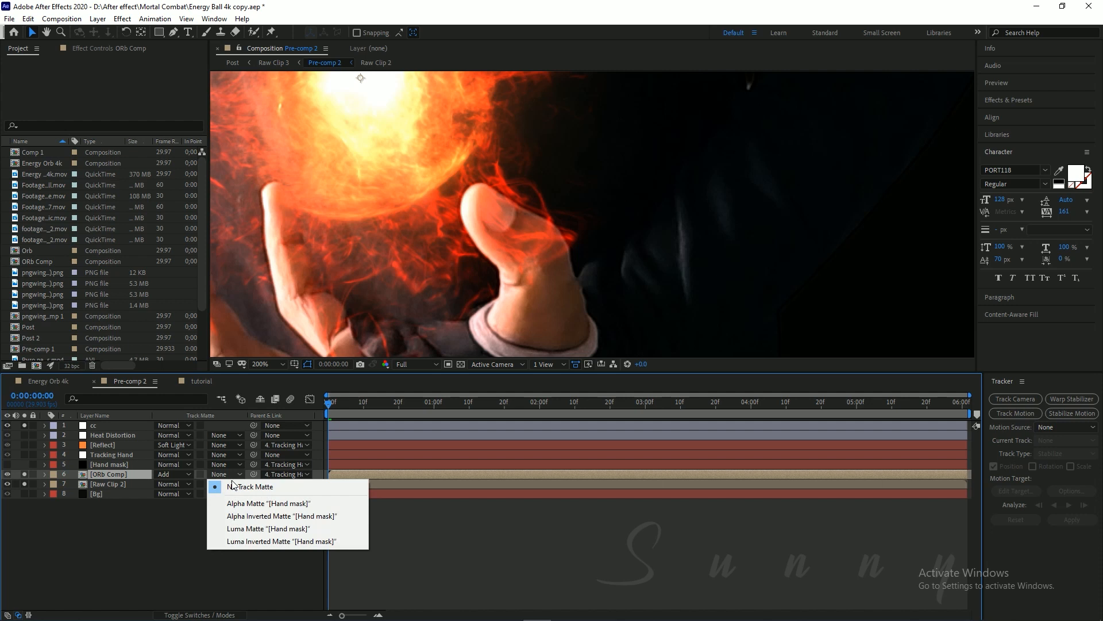
{"action": "left_click", "coordinate": [250, 516]}
Examine how the orb's flames meet the upper hand's thumb and the lower hand's fingers with the inverted matte applied.
{"action": "scroll", "coordinate": [492, 281], "scroll_direction": "down", "scroll_amount": 3}
{"action": "scroll", "coordinate": [501, 297], "scroll_direction": "up", "scroll_amount": 4}
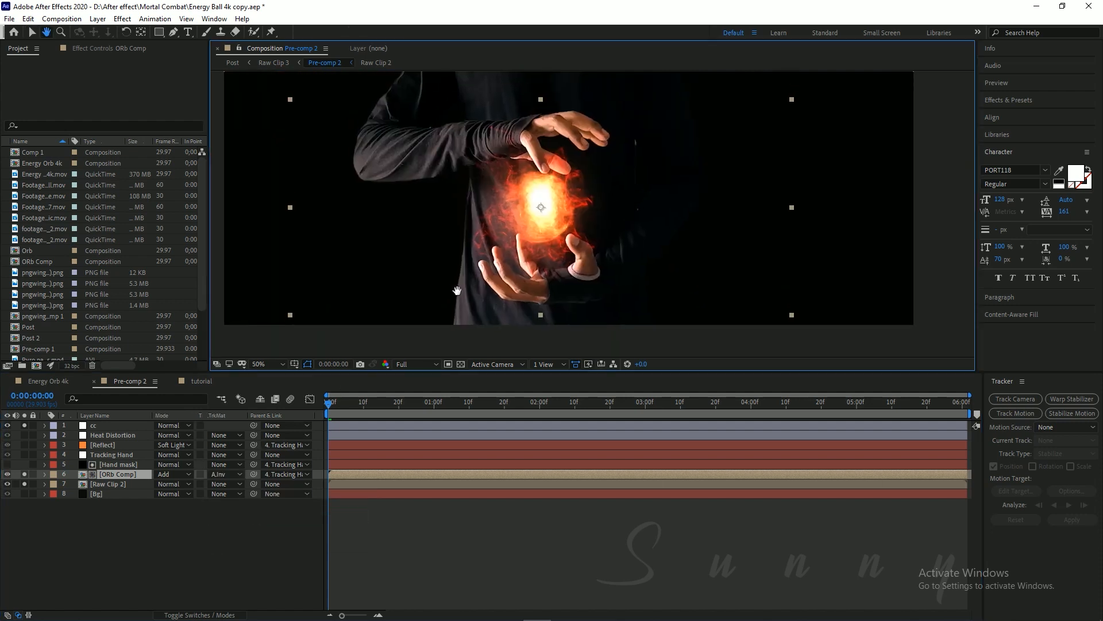
{"action": "scroll", "coordinate": [505, 259], "scroll_direction": "down", "scroll_amount": 2}
{"action": "left_click_drag", "start_coordinate": [505, 258], "coordinate": [540, 263]}
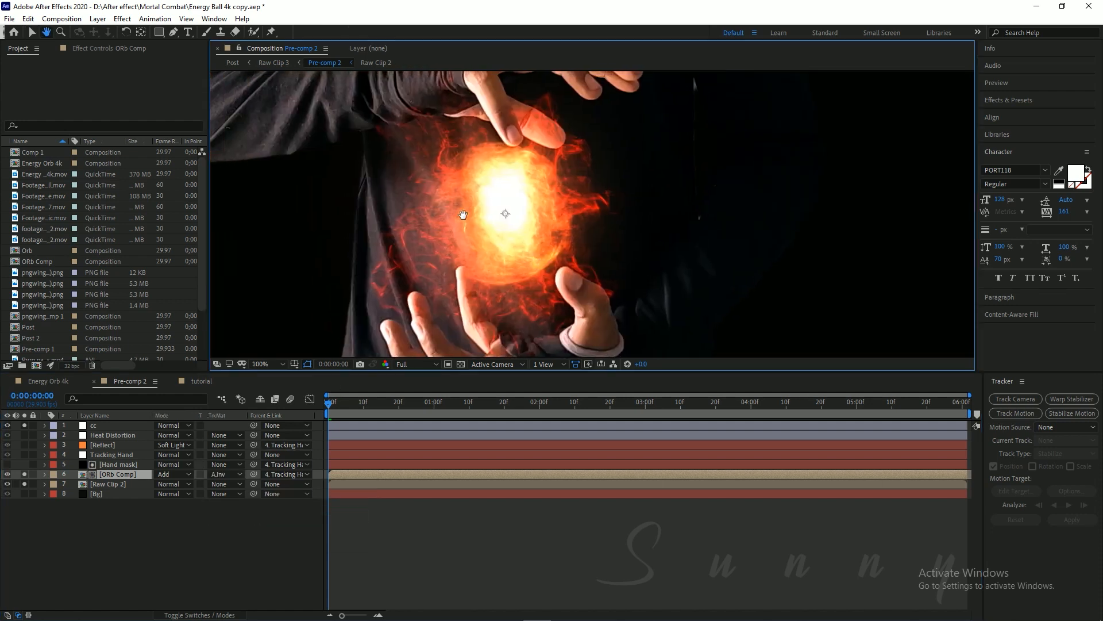
{"action": "left_click_drag", "start_coordinate": [496, 313], "coordinate": [516, 279]}
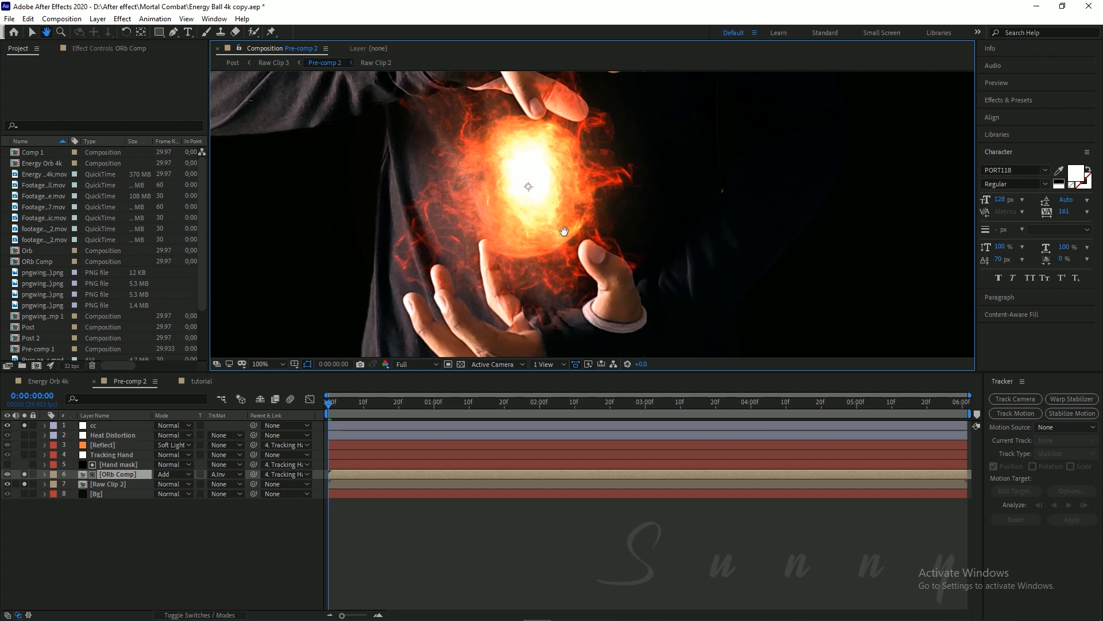
{"action": "scroll", "coordinate": [528, 239], "scroll_direction": "down", "scroll_amount": 2}
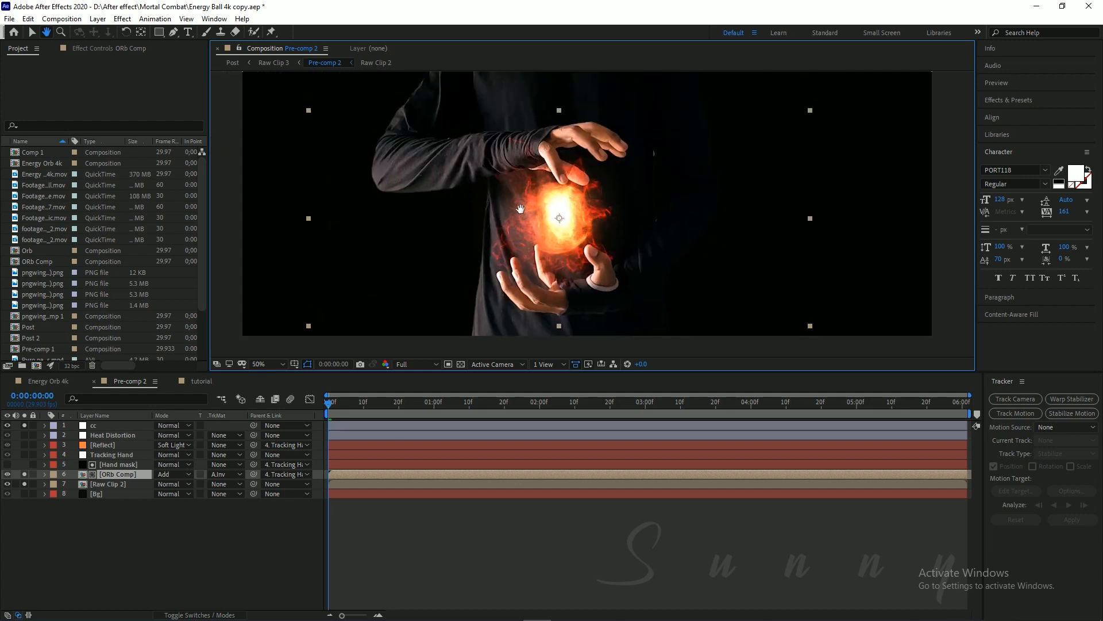
{"action": "scroll", "coordinate": [529, 173], "scroll_direction": "up", "scroll_amount": 2}
{"action": "scroll", "coordinate": [528, 173], "scroll_direction": "up", "scroll_amount": 2}
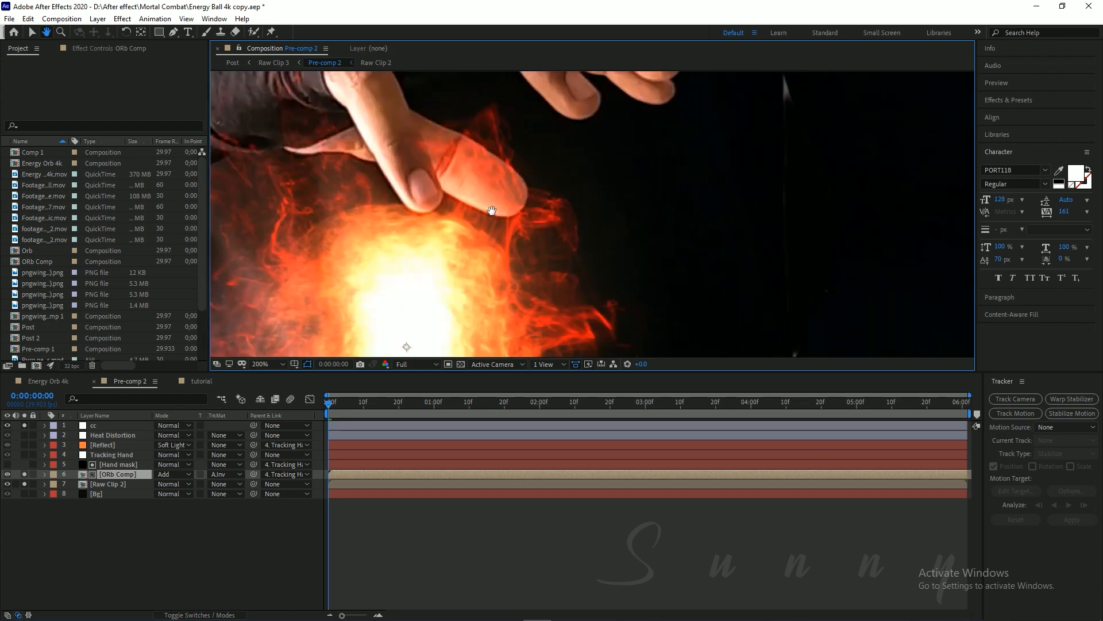
{"action": "key", "text": "v"}
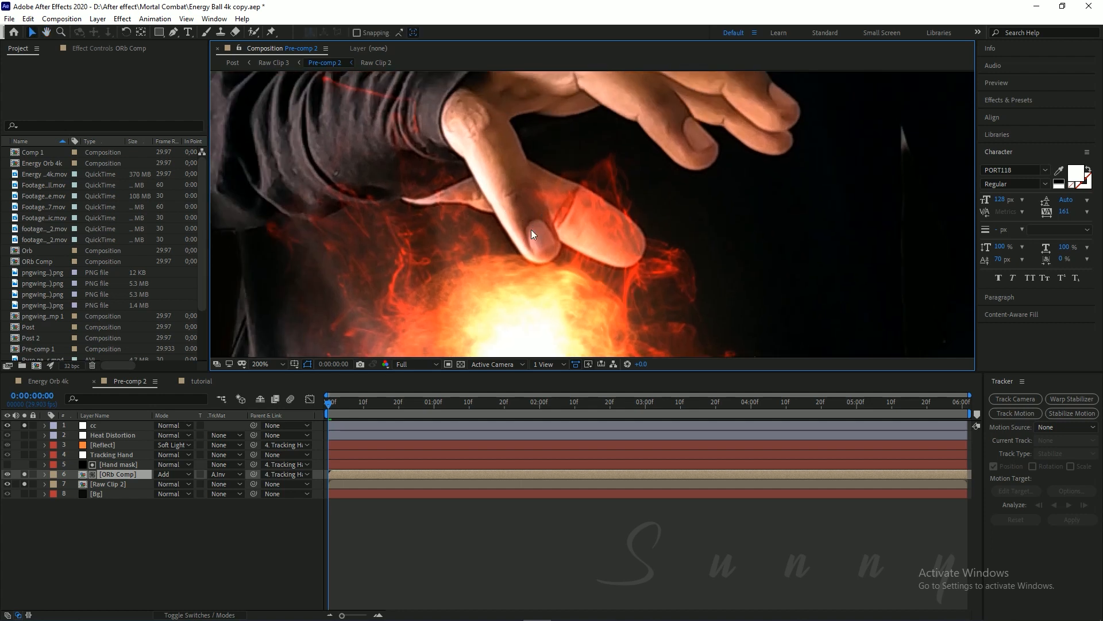
{"action": "key", "text": "space"}
{"action": "left_click_drag", "start_coordinate": [544, 254], "coordinate": [494, 173]}
{"action": "left_click_drag", "start_coordinate": [483, 338], "coordinate": [402, 86]}
{"action": "left_click_drag", "start_coordinate": [480, 107], "coordinate": [501, 165]}
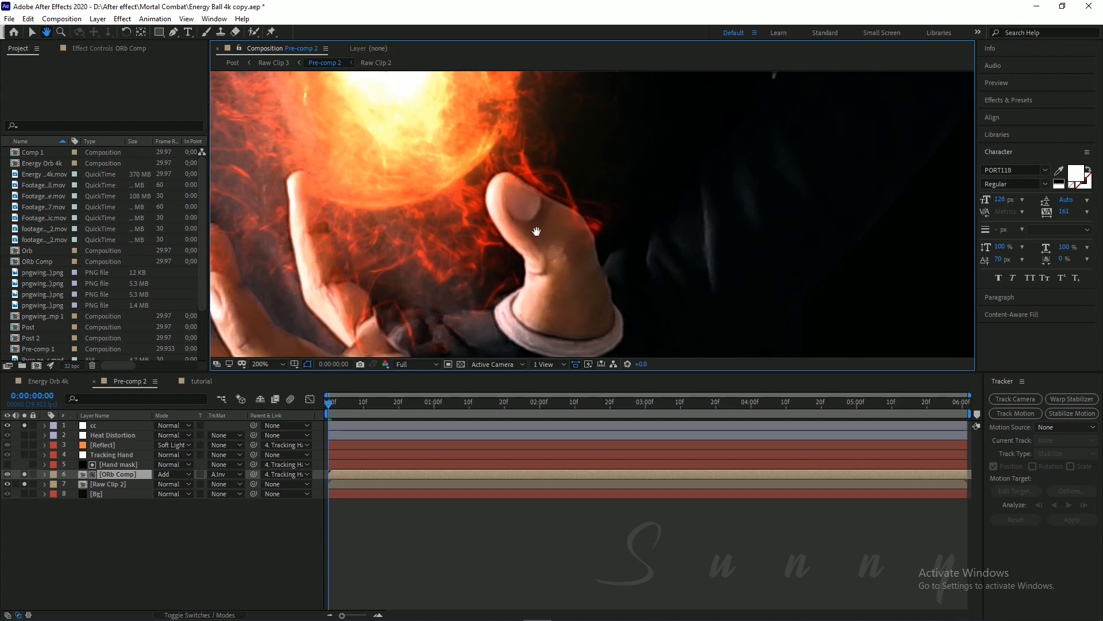
Deselect the ORb Comp layer and fit the whole composition in the viewer.
{"action": "scroll", "coordinate": [521, 213], "scroll_direction": "down", "scroll_amount": 2}
{"action": "key", "text": "v"}
{"action": "key", "text": "shift+/"}
{"action": "key", "text": "F2"}
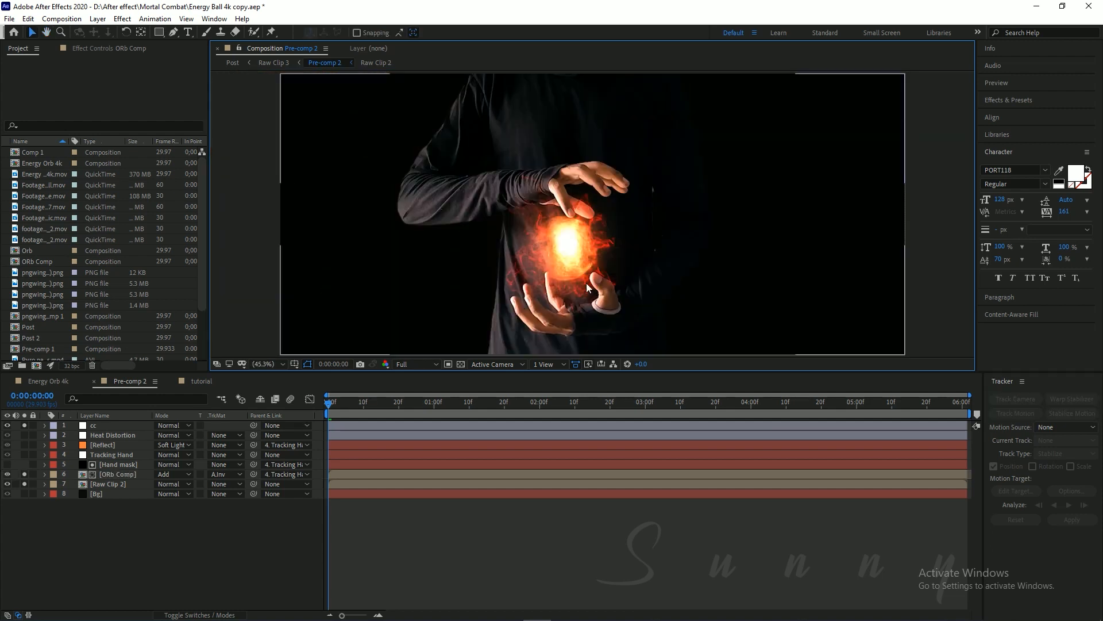
Inspect the lower hand's thumb edge against the flames, and return the composition view to Fit.
{"action": "scroll", "coordinate": [604, 285], "scroll_direction": "up", "scroll_amount": 5}
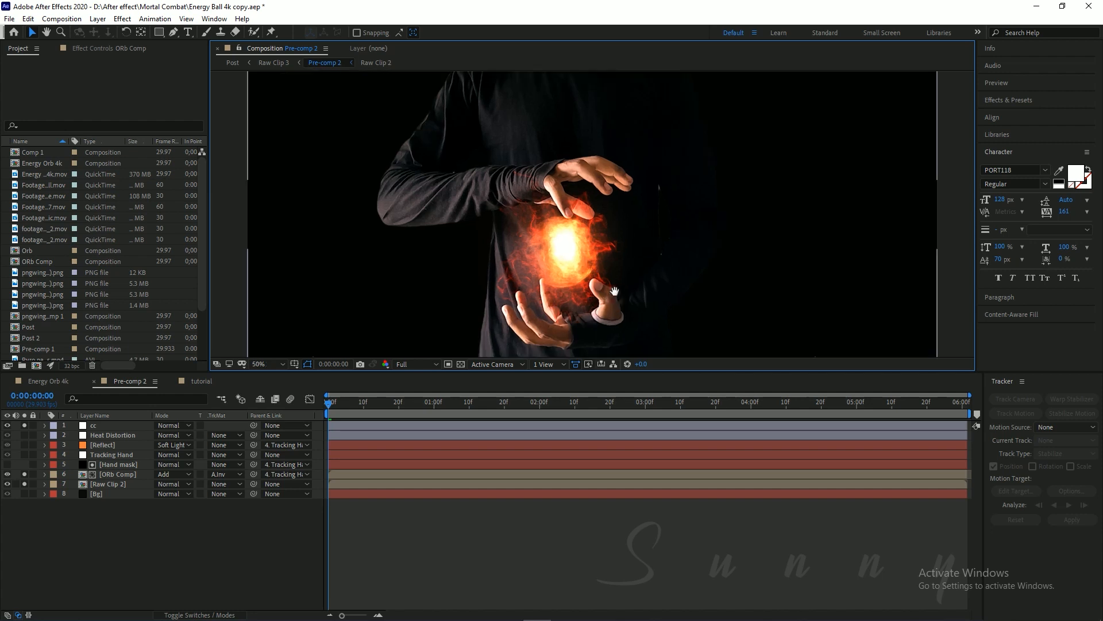
{"action": "key", "text": "space"}
{"action": "left_click_drag", "start_coordinate": [569, 271], "coordinate": [541, 301]}
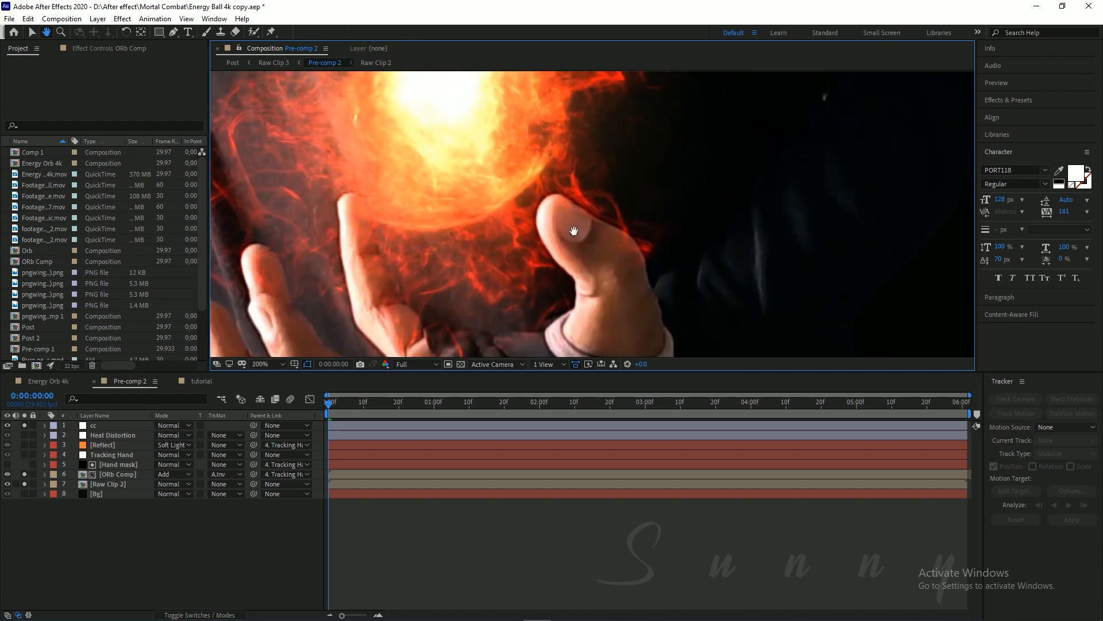
{"action": "left_click_drag", "start_coordinate": [574, 231], "coordinate": [551, 241]}
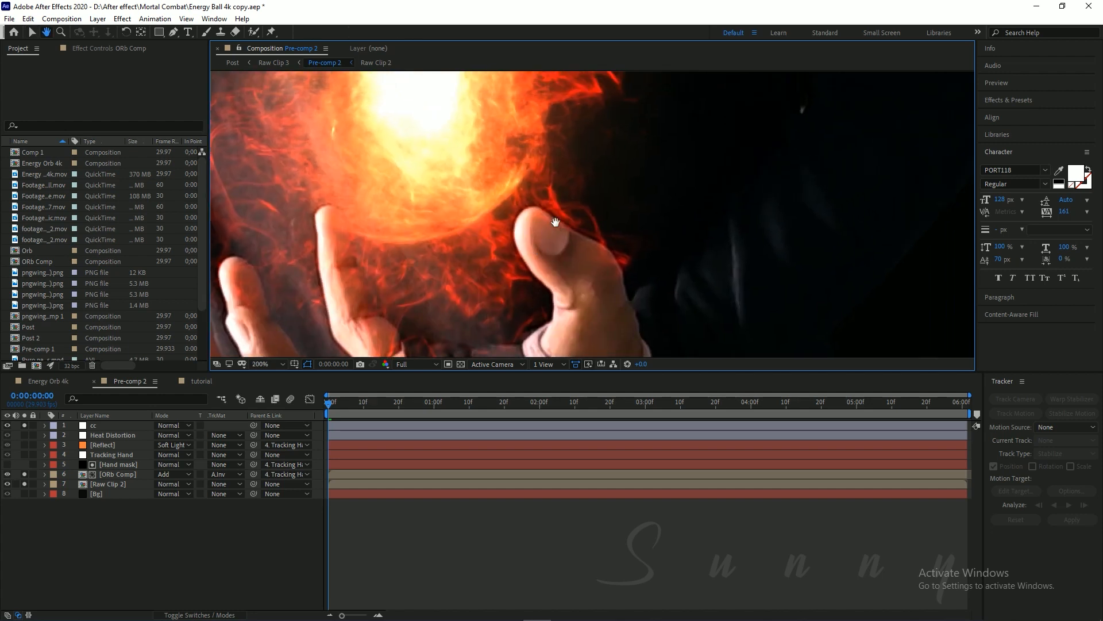
{"action": "scroll", "coordinate": [578, 258], "scroll_direction": "down", "scroll_amount": 4}
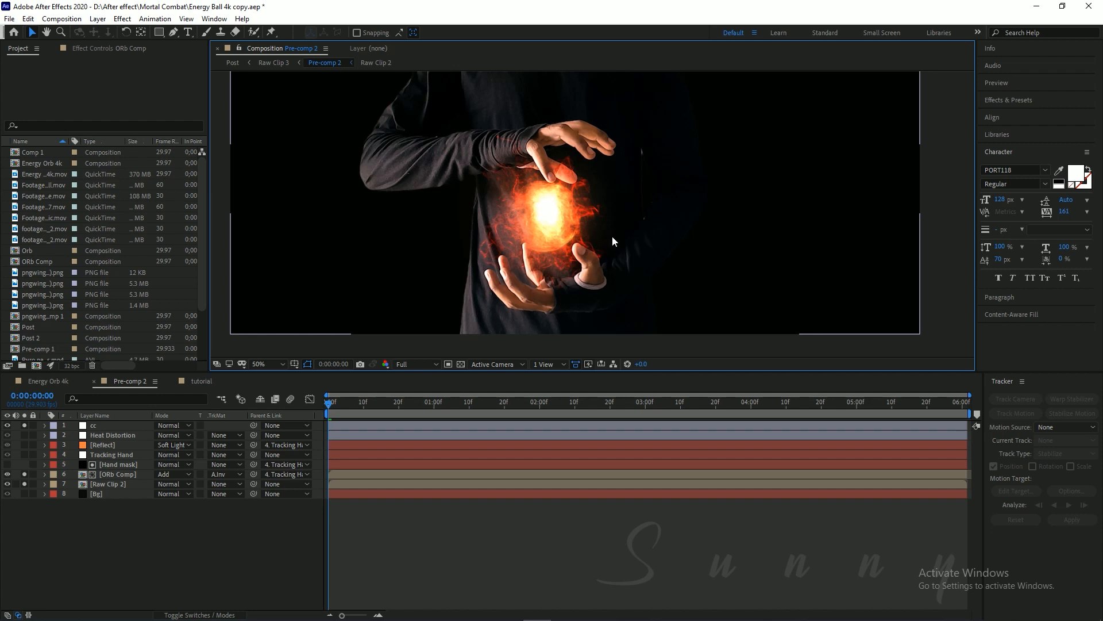
{"action": "scroll", "coordinate": [598, 240], "scroll_direction": "down", "scroll_amount": 2}
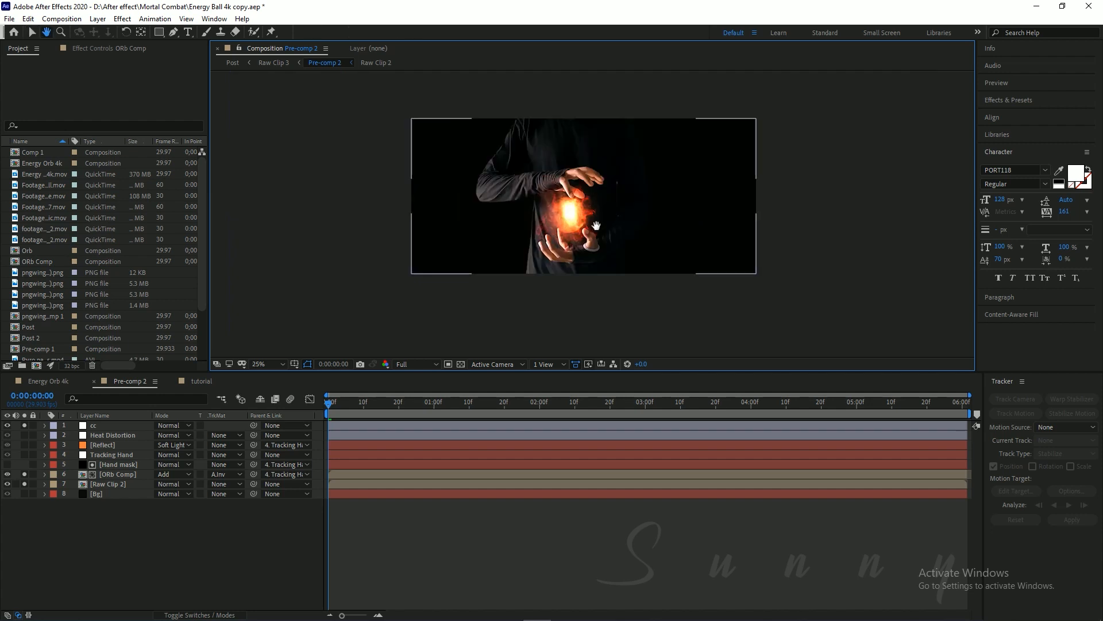
{"action": "left_click", "coordinate": [275, 364]}
{"action": "left_click", "coordinate": [270, 384]}
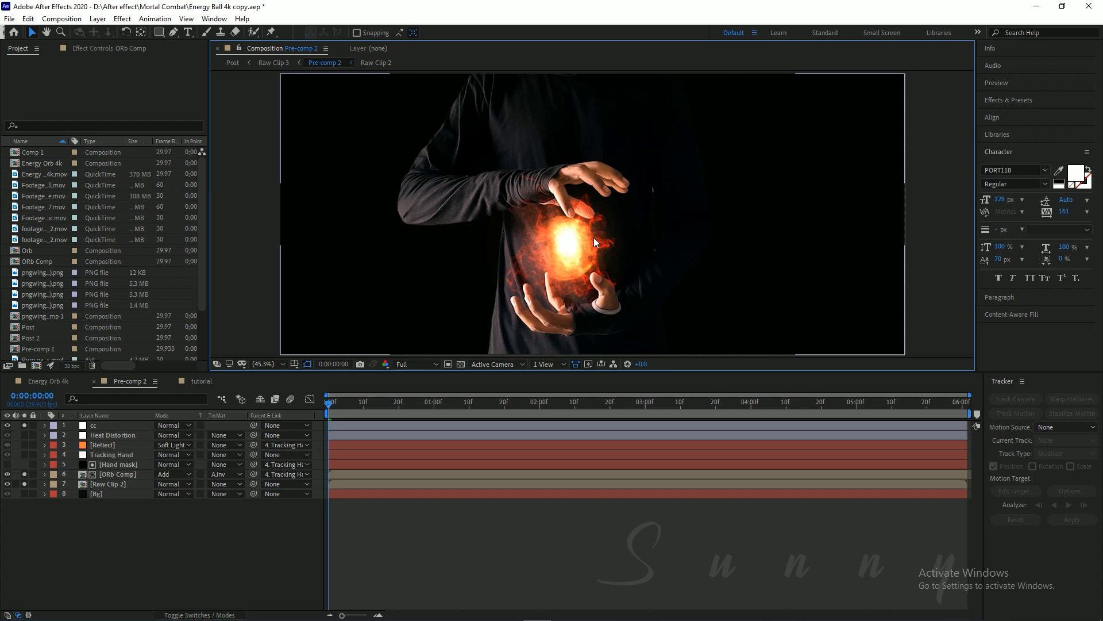
Solo the Reflect and Bg layers alongside the orb and raw clip layers.
{"action": "left_click", "coordinate": [112, 554]}
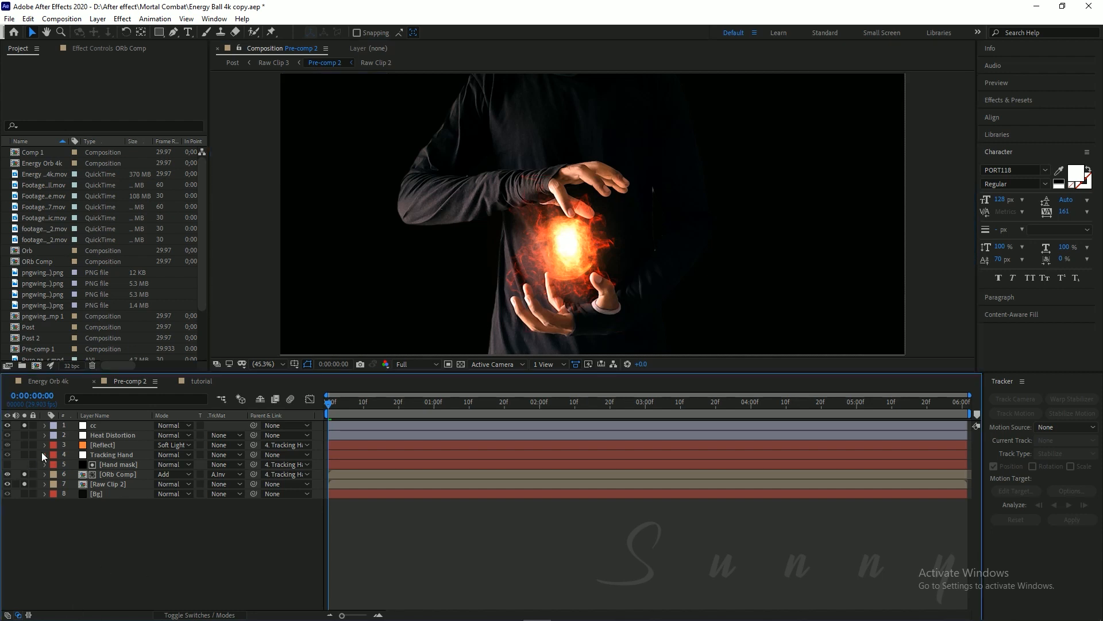
{"action": "left_click", "coordinate": [25, 445]}
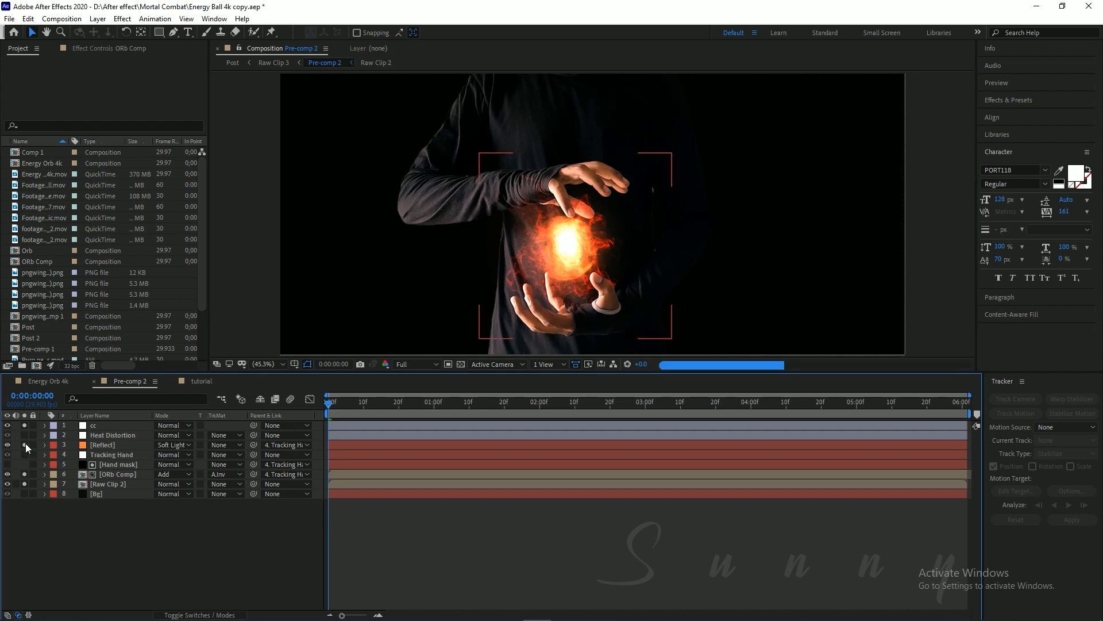
{"action": "left_click", "coordinate": [24, 494]}
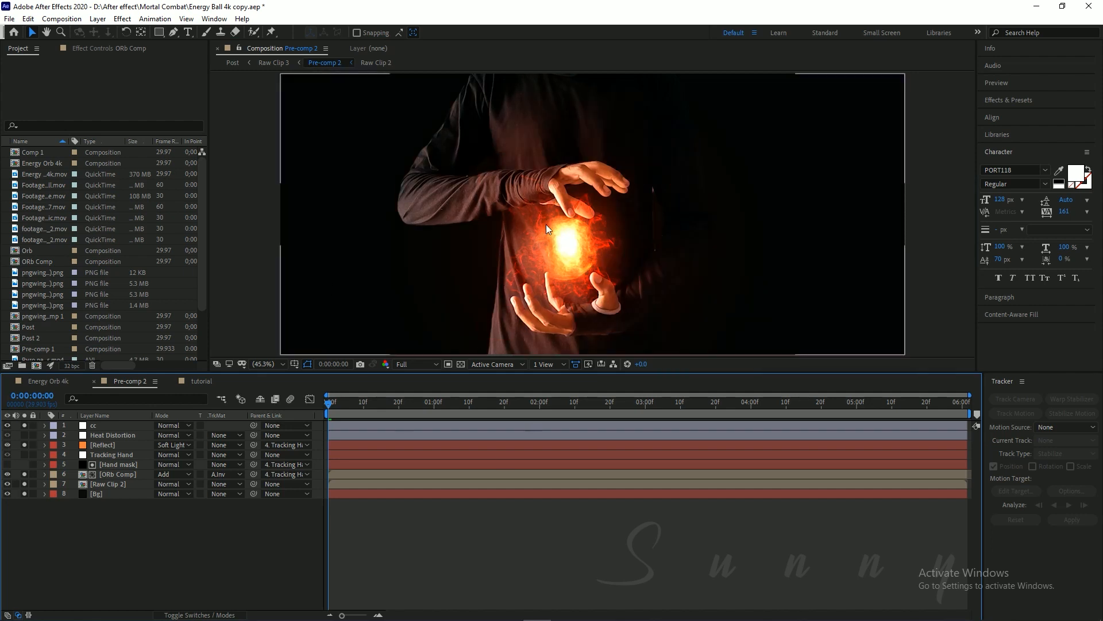
Toggle the Reflect layer's solo off and on to compare the orb's light on the body and hands, and save the project.
{"action": "scroll", "coordinate": [592, 252], "scroll_direction": "down", "scroll_amount": 2}
{"action": "key", "text": "h"}
{"action": "left_click_drag", "start_coordinate": [615, 246], "coordinate": [642, 212]}
{"action": "scroll", "coordinate": [576, 273], "scroll_direction": "up", "scroll_amount": 2}
{"action": "left_click_drag", "start_coordinate": [568, 230], "coordinate": [560, 203]}
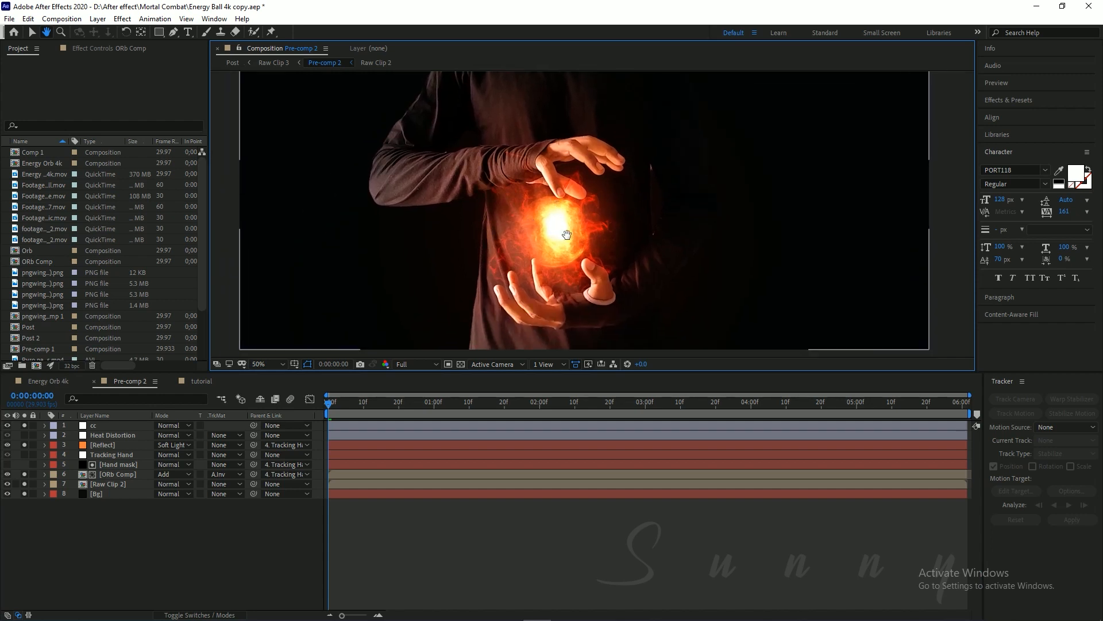
{"action": "left_click_drag", "start_coordinate": [597, 238], "coordinate": [579, 223]}
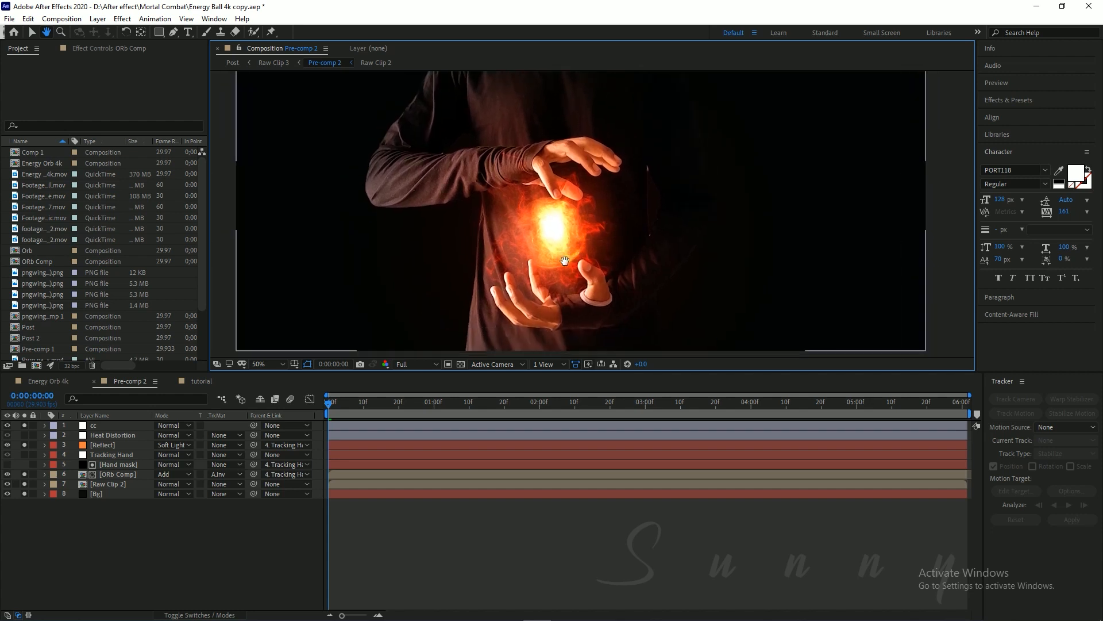
{"action": "key", "text": "v"}
{"action": "left_click", "coordinate": [24, 445]}
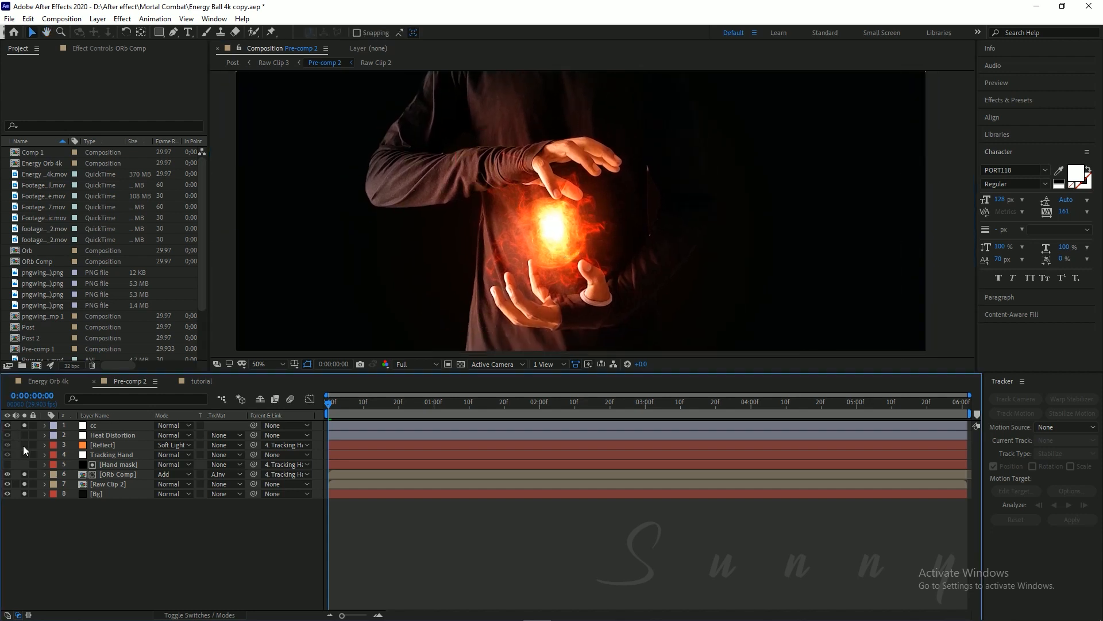
{"action": "left_click", "coordinate": [23, 445]}
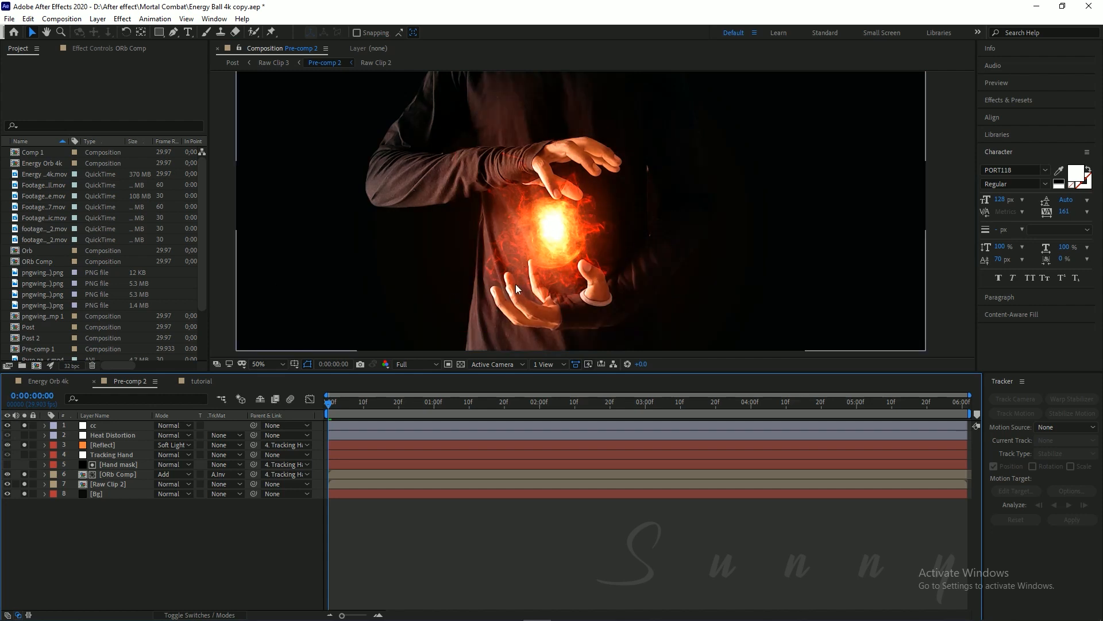
{"action": "key", "text": "ctrl+s"}
Solo the Heat Distortion layer and move the current time to 0:00:01:00 to check the area around the orb.
{"action": "scroll", "coordinate": [570, 224], "scroll_direction": "up", "scroll_amount": 1}
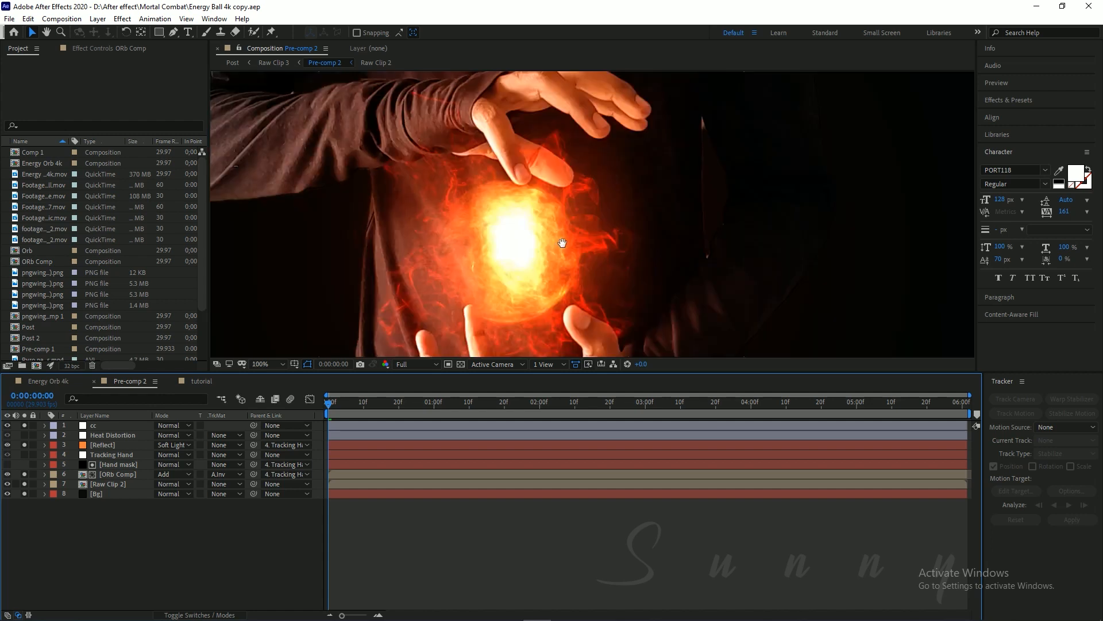
{"action": "left_click_drag", "start_coordinate": [558, 239], "coordinate": [587, 253]}
{"action": "scroll", "coordinate": [587, 253], "scroll_direction": "down", "scroll_amount": 1}
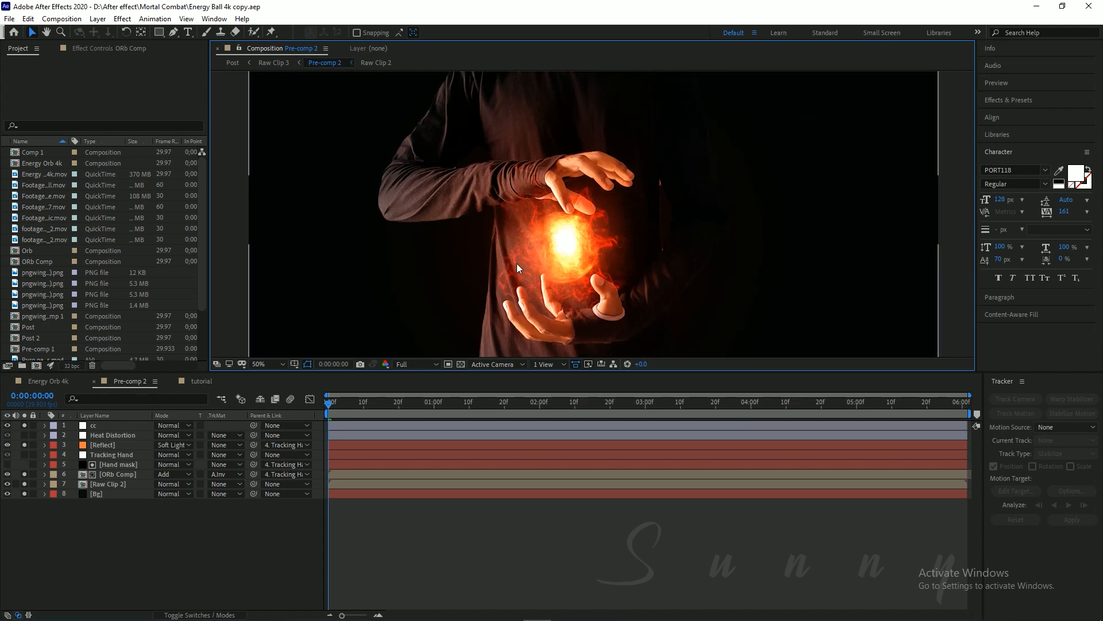
{"action": "left_click", "coordinate": [24, 435]}
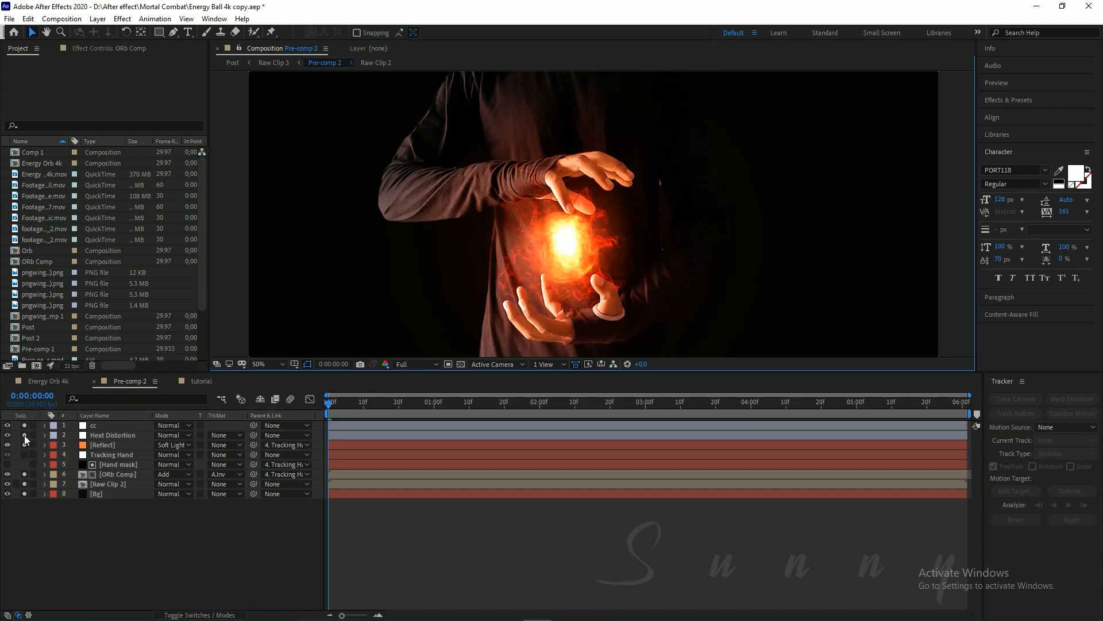
{"action": "scroll", "coordinate": [615, 277], "scroll_direction": "up", "scroll_amount": 3}
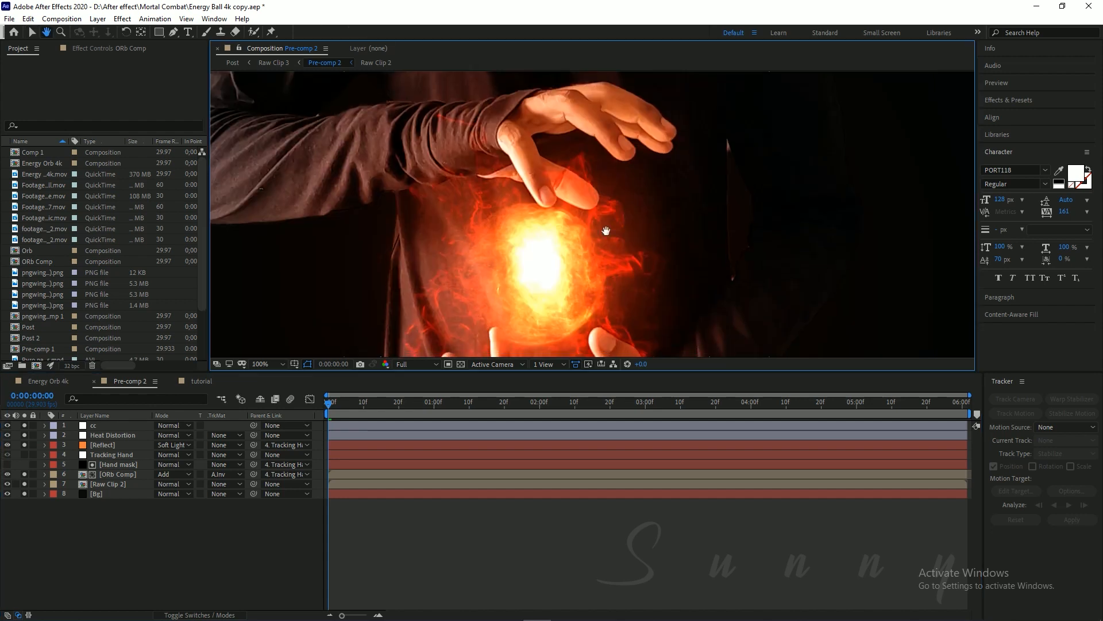
{"action": "left_click_drag", "start_coordinate": [401, 405], "coordinate": [434, 404]}
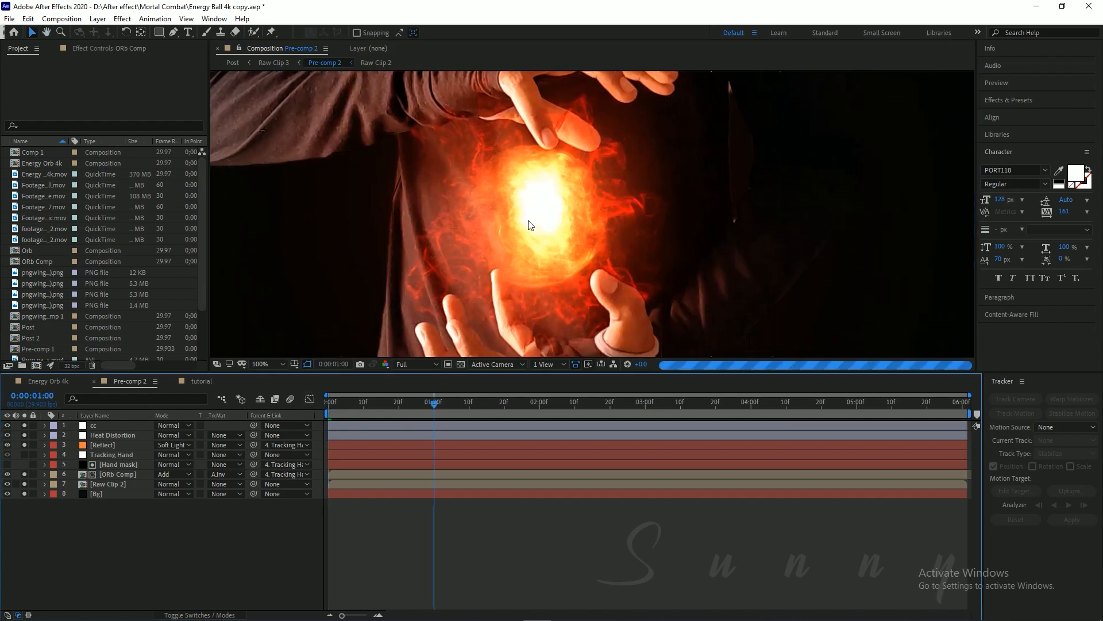
{"action": "scroll", "coordinate": [521, 234], "scroll_direction": "down", "scroll_amount": 2}
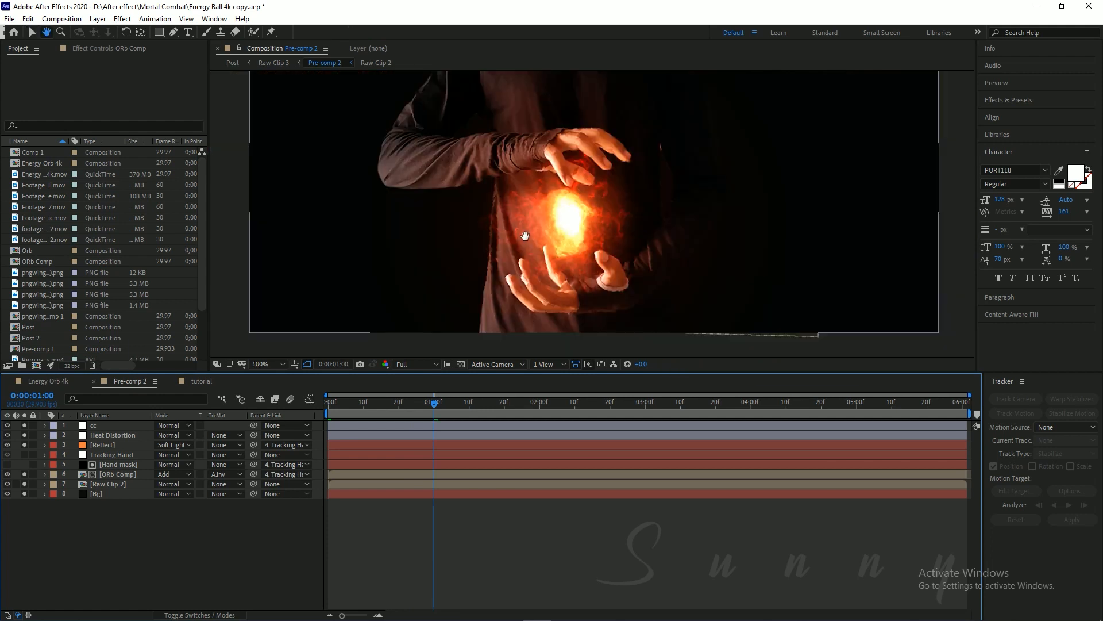
Toggle the Heat Distortion layer's solo off and on to compare the distortion around the hands and orb, and return the composition view to Fit.
{"action": "scroll", "coordinate": [520, 234], "scroll_direction": "up", "scroll_amount": 2}
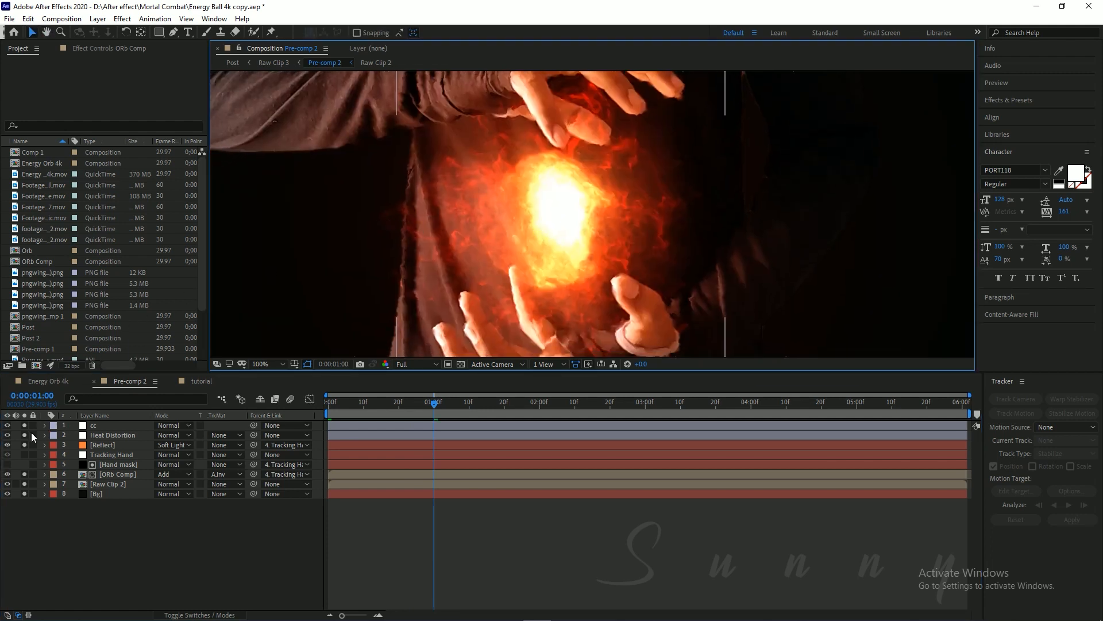
{"action": "left_click", "coordinate": [24, 434]}
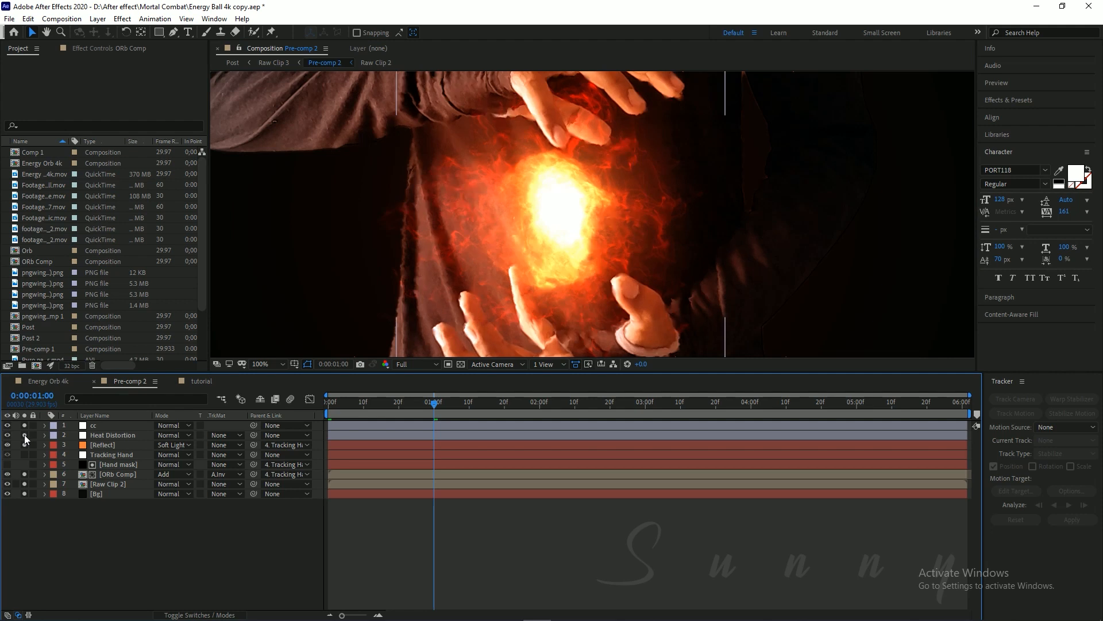
{"action": "scroll", "coordinate": [634, 183], "scroll_direction": "down", "scroll_amount": 2}
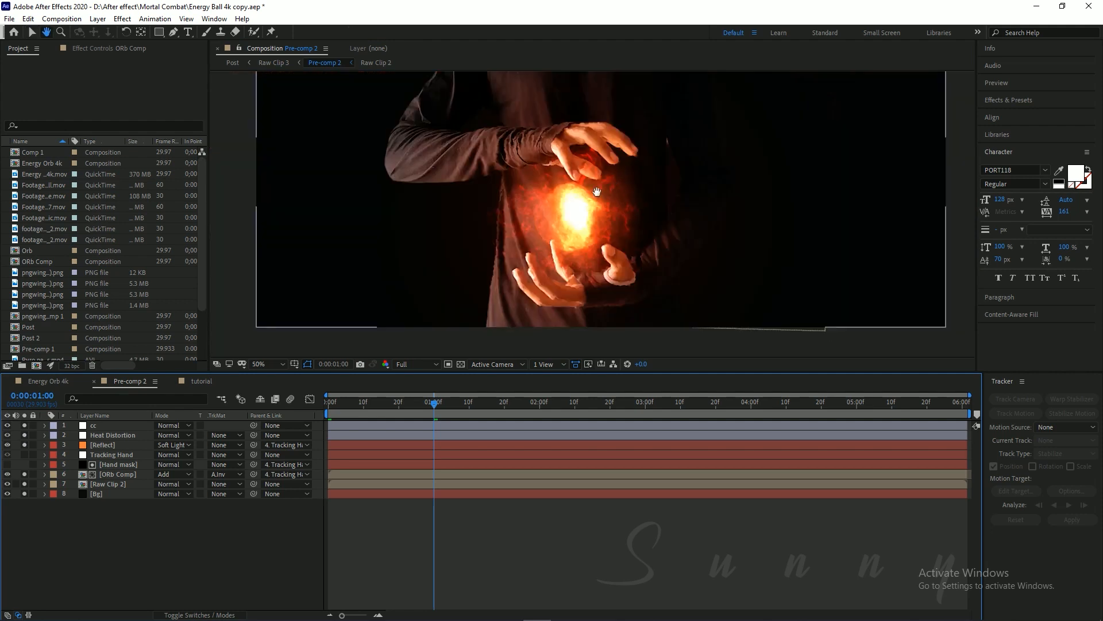
{"action": "left_click_drag", "start_coordinate": [548, 214], "coordinate": [506, 214]}
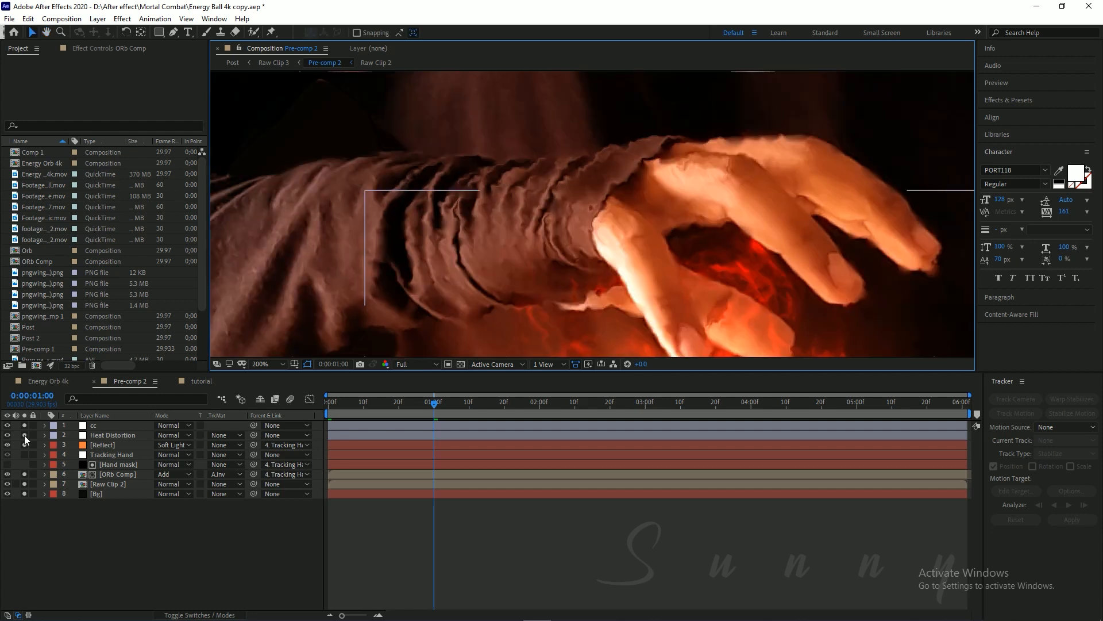
{"action": "left_click", "coordinate": [24, 435]}
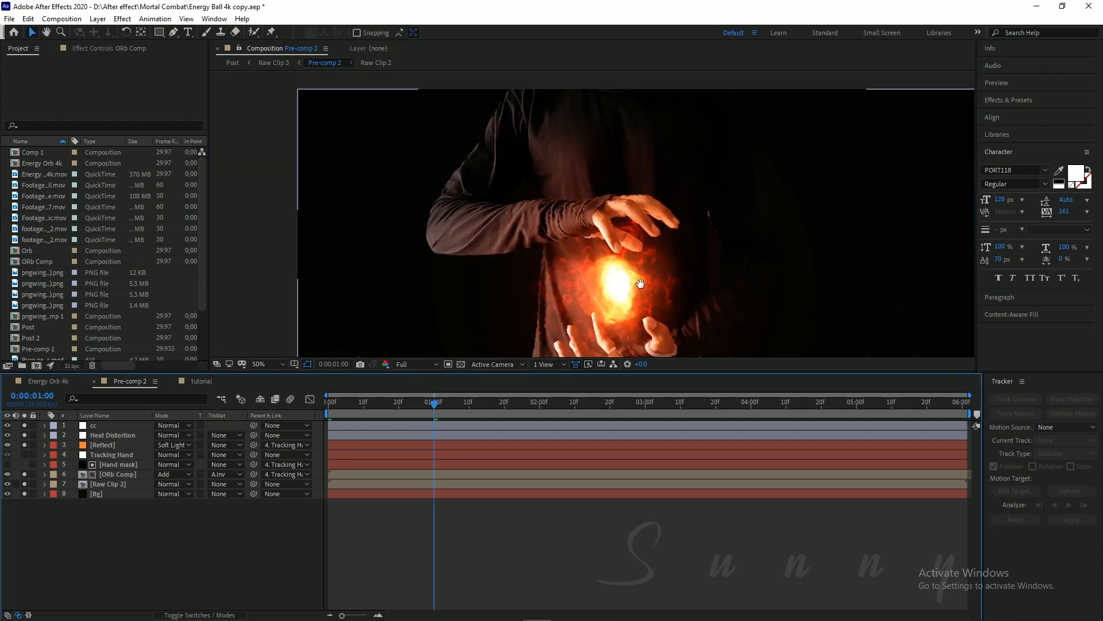
{"action": "left_click_drag", "start_coordinate": [640, 283], "coordinate": [603, 250]}
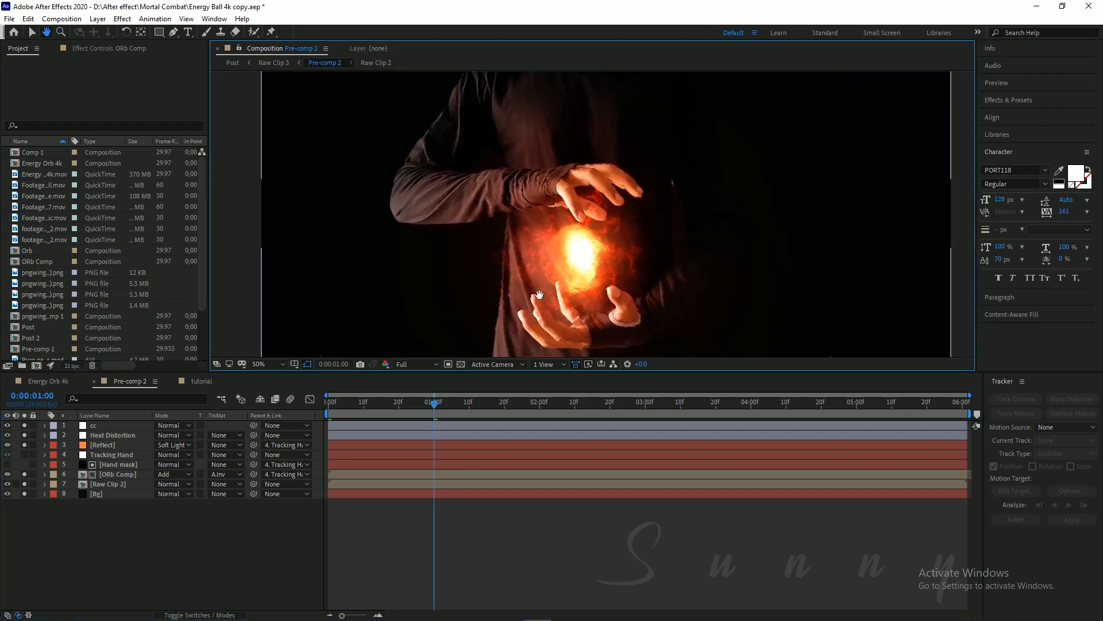
{"action": "left_click", "coordinate": [269, 364]}
{"action": "left_click", "coordinate": [267, 386]}
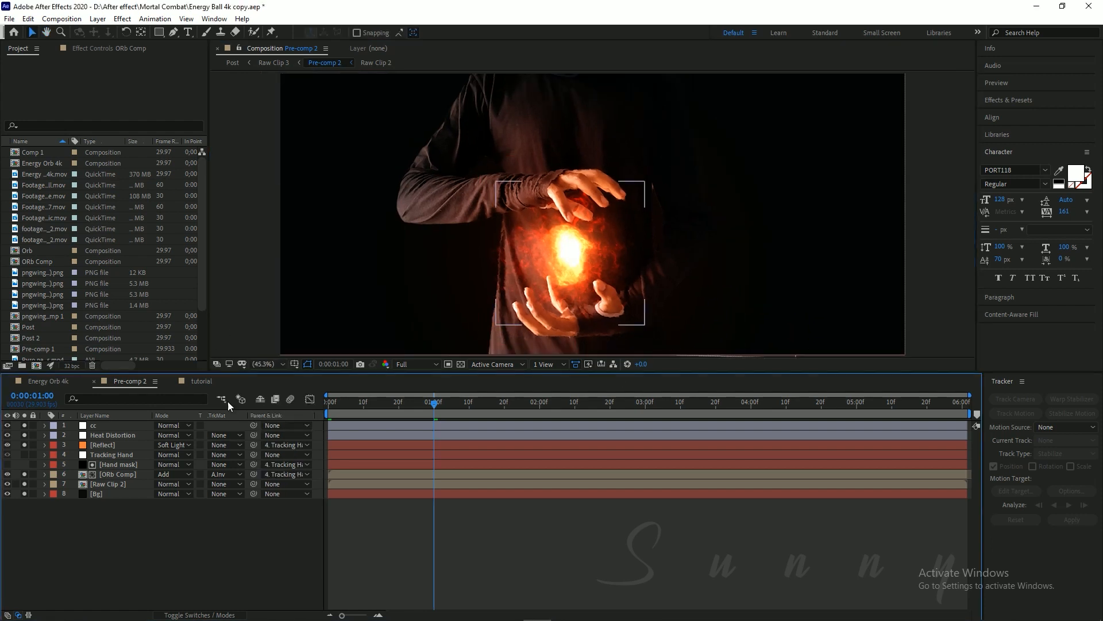
Open the tutorial composition and apply Track in Boris FX Mocha to the Raw Clip 2 layer.
{"action": "left_click", "coordinate": [200, 381]}
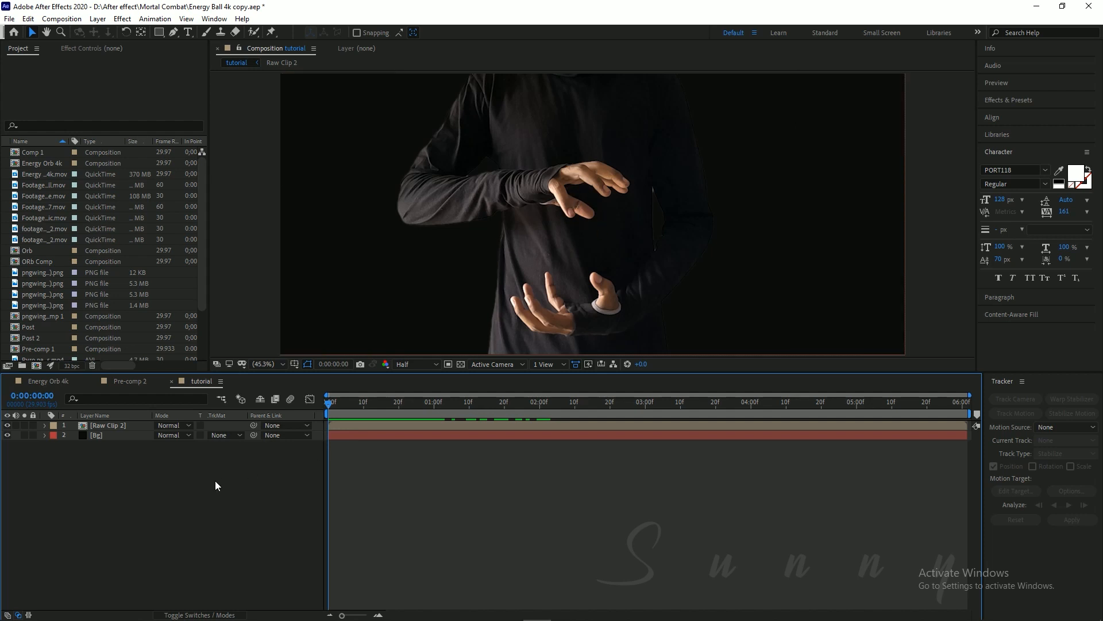
{"action": "left_click", "coordinate": [109, 425]}
{"action": "left_click", "coordinate": [161, 22]}
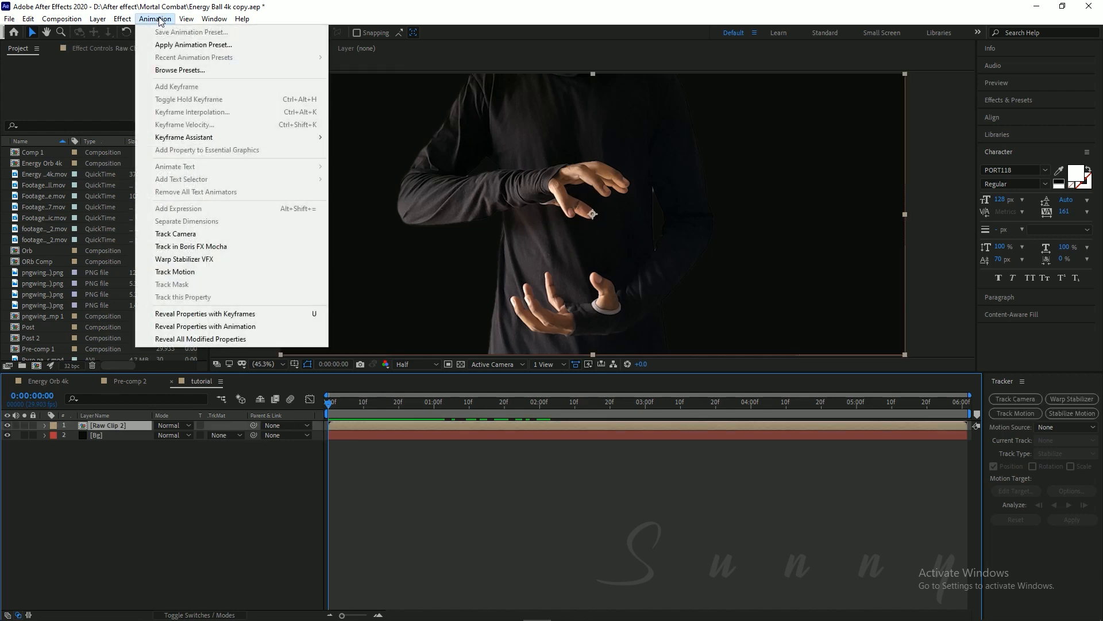
{"action": "left_click", "coordinate": [215, 252]}
Set the composition preview resolution to Full and launch Mocha AE from the effect on Raw Clip 2.
{"action": "left_click", "coordinate": [415, 365]}
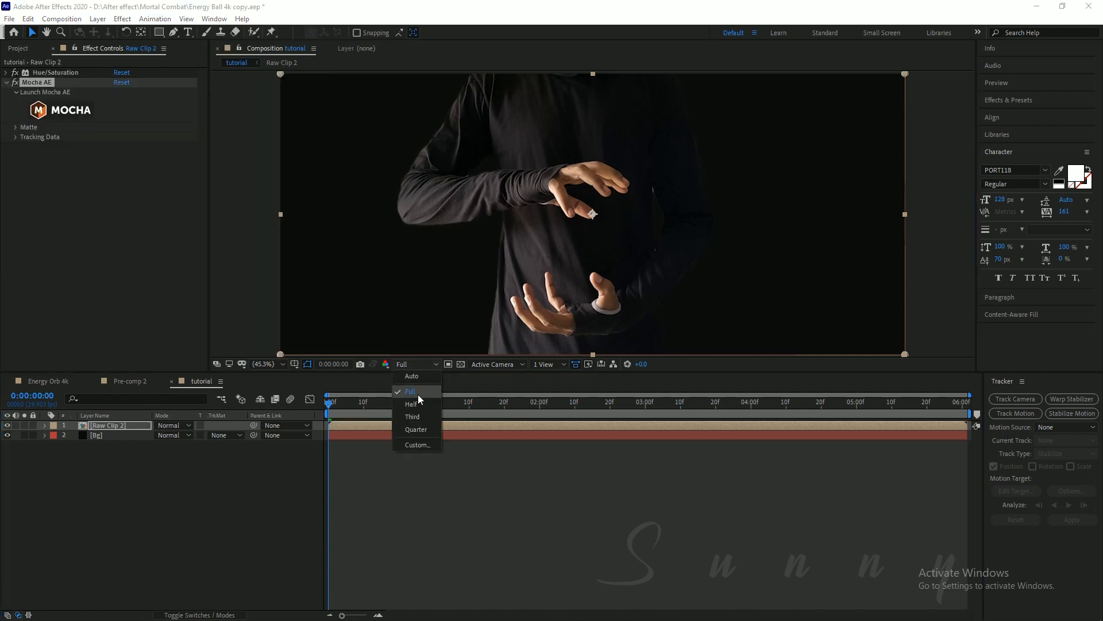
{"action": "left_click", "coordinate": [418, 395]}
{"action": "left_click", "coordinate": [70, 113]}
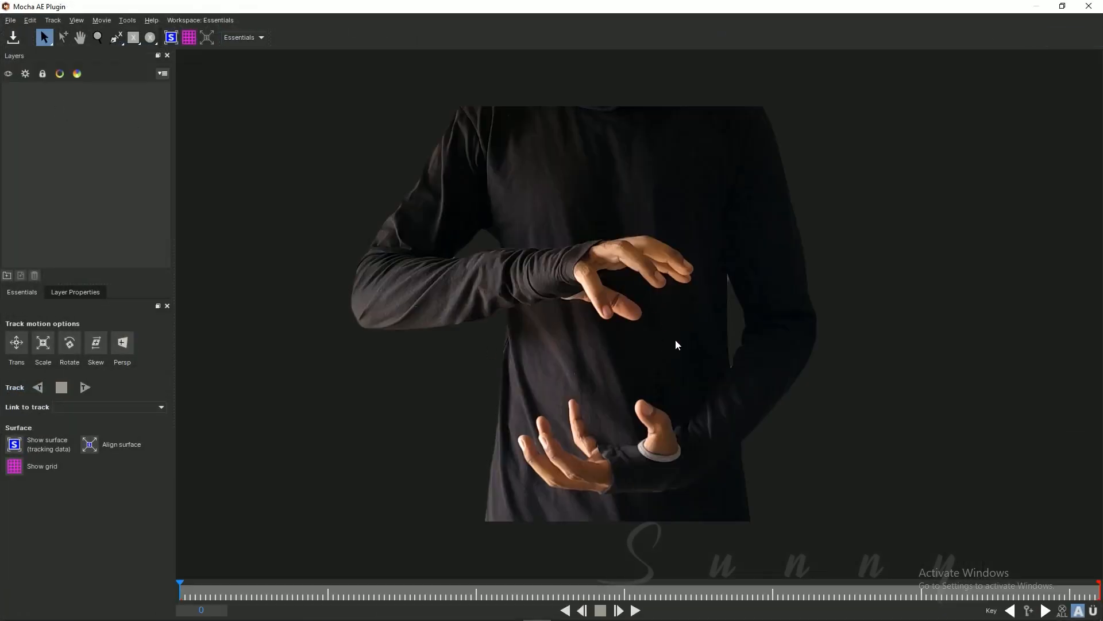
Draw one closed spline around both hands in Mocha AE and track its layer forward through the clip.
{"action": "left_click", "coordinate": [117, 37]}
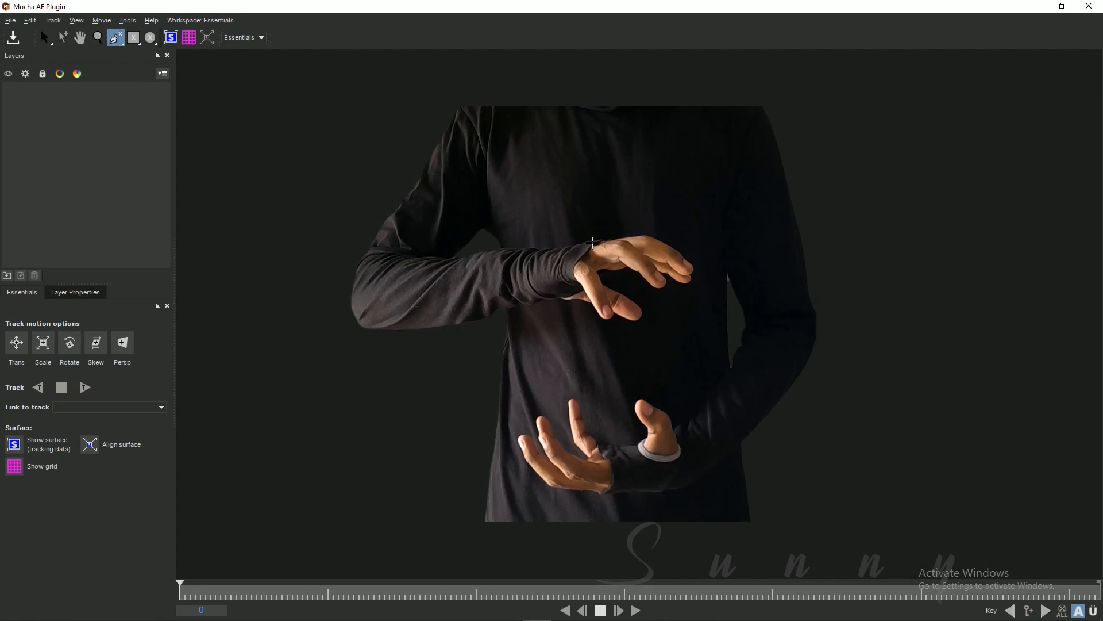
{"action": "left_click", "coordinate": [593, 243]}
{"action": "left_click", "coordinate": [644, 233]}
{"action": "left_click", "coordinate": [681, 252]}
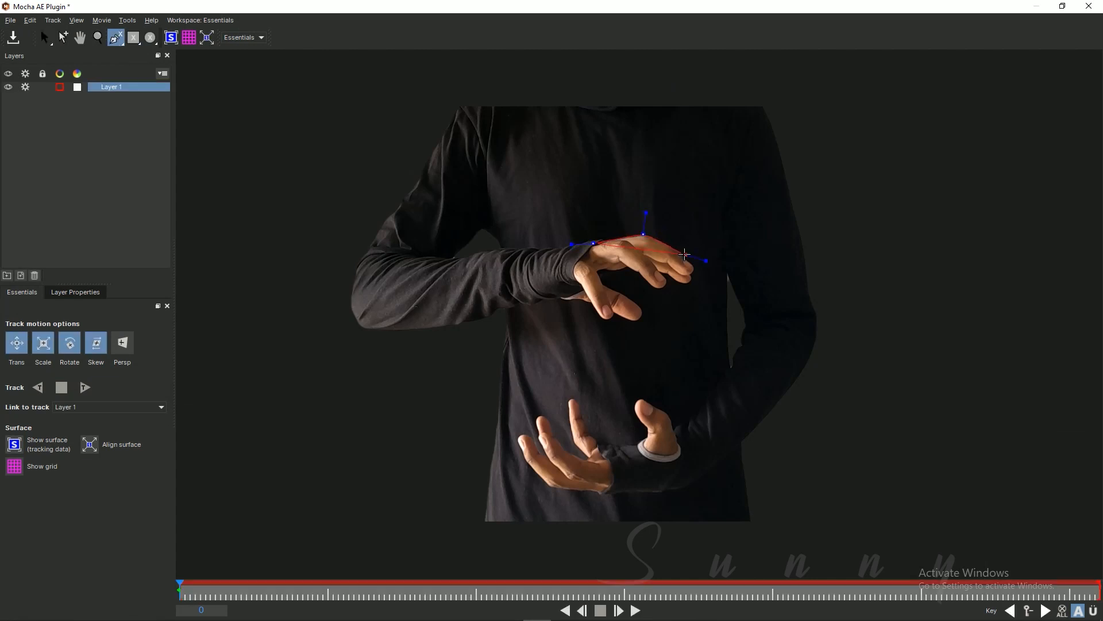
{"action": "left_click", "coordinate": [643, 403]}
{"action": "left_click", "coordinate": [669, 414]}
{"action": "left_click", "coordinate": [678, 452]}
{"action": "left_click", "coordinate": [600, 495]}
{"action": "left_click", "coordinate": [549, 487]}
{"action": "left_click", "coordinate": [517, 438]}
{"action": "left_click", "coordinate": [572, 399]}
{"action": "left_click", "coordinate": [596, 329]}
{"action": "left_click", "coordinate": [602, 315]}
{"action": "right_click", "coordinate": [573, 278]}
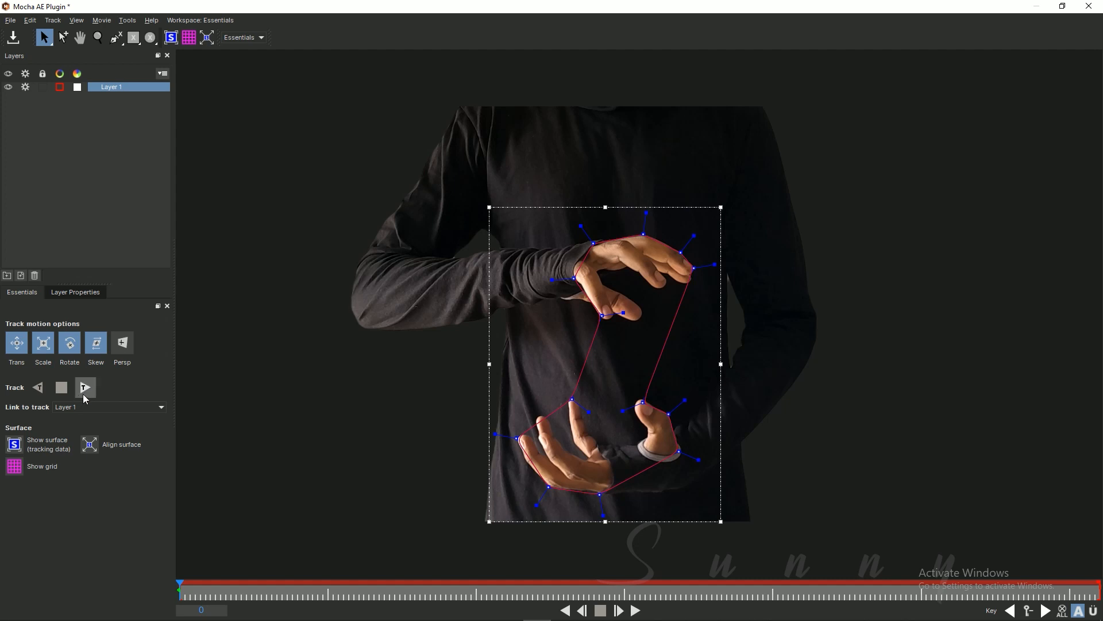
{"action": "left_click", "coordinate": [85, 388]}
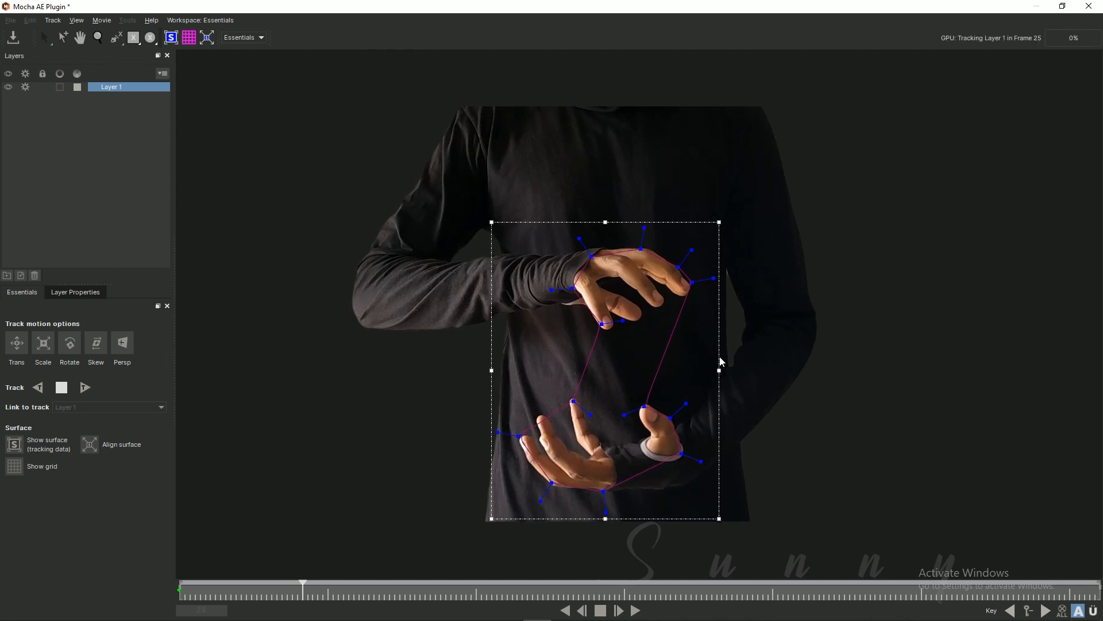
{"action": "left_click", "coordinate": [713, 584]}
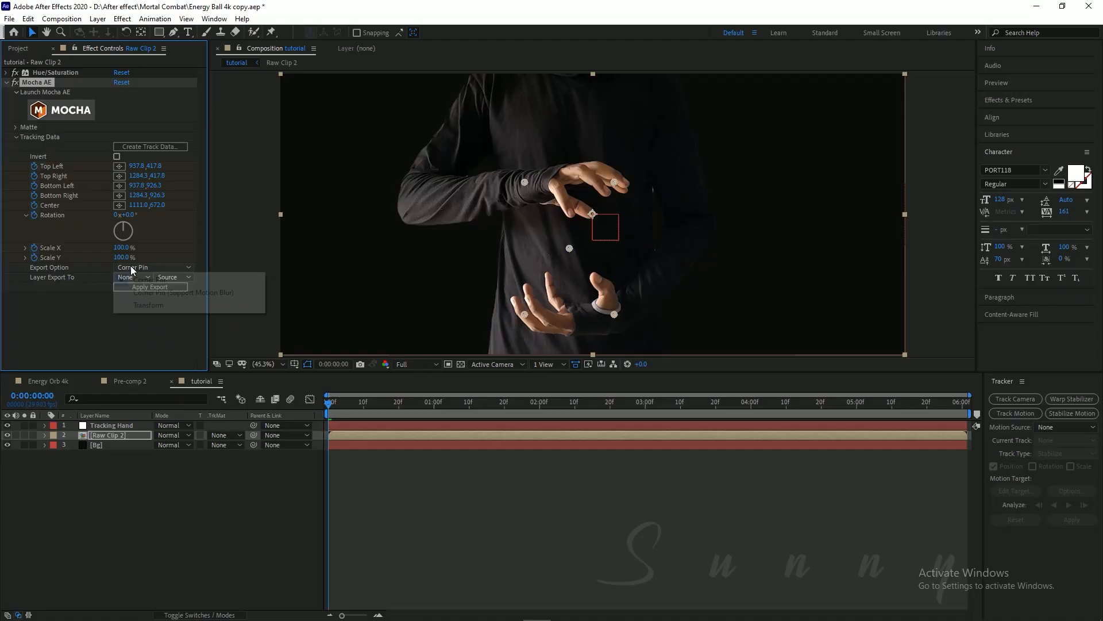
Export Mocha's tracking data with the Transform option to the Tracking Hand layer.
{"action": "left_click", "coordinate": [152, 267]}
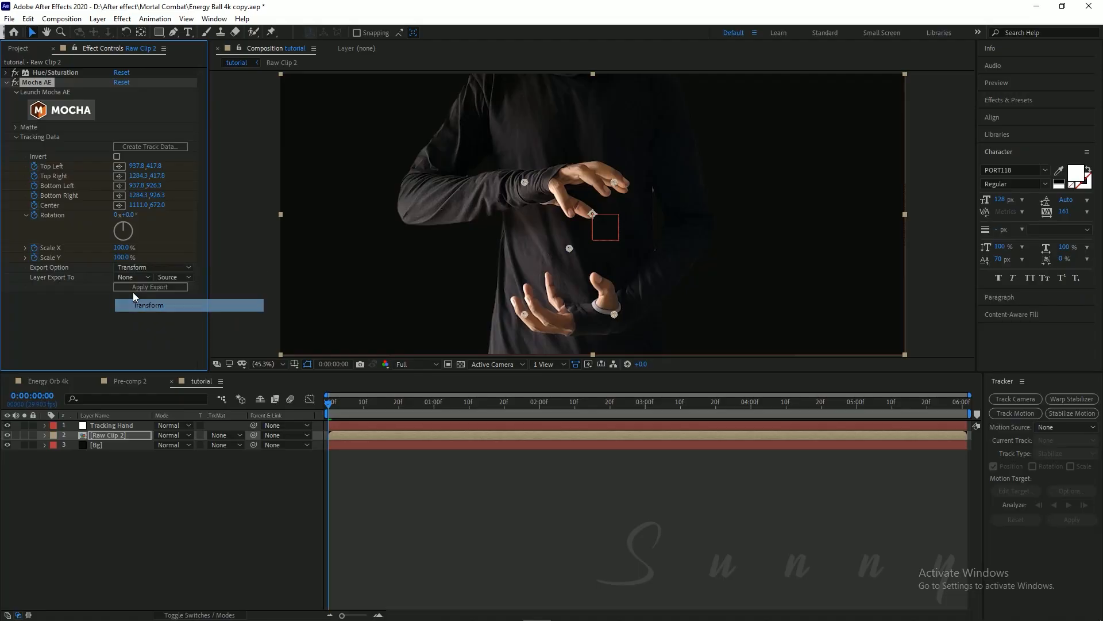
{"action": "left_click", "coordinate": [135, 299]}
{"action": "left_click", "coordinate": [149, 267]}
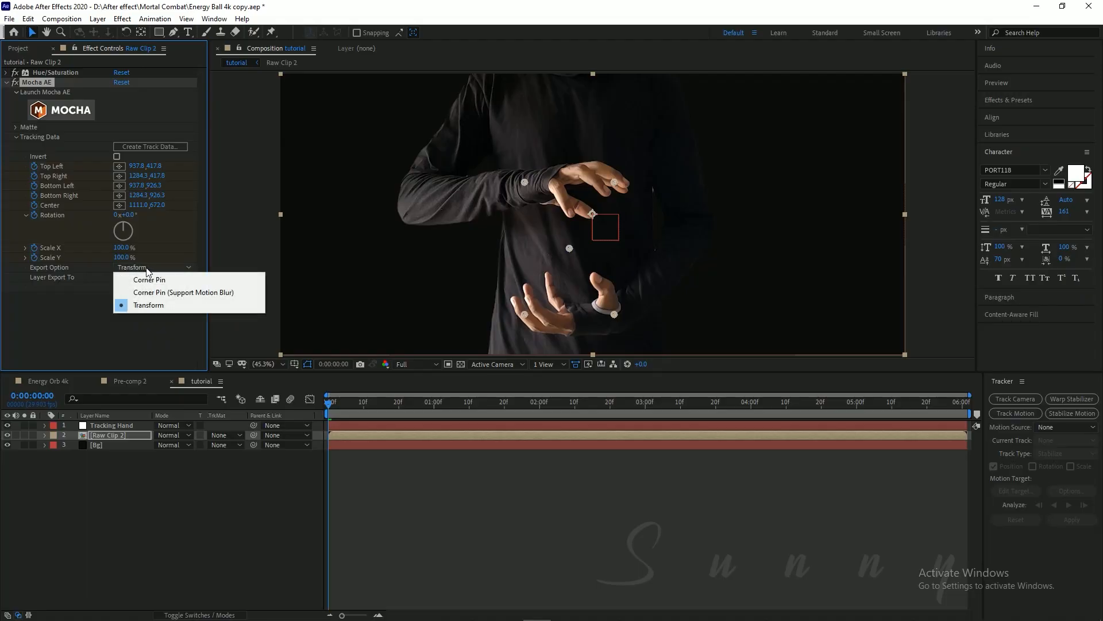
{"action": "left_click", "coordinate": [152, 309]}
{"action": "left_click", "coordinate": [136, 276]}
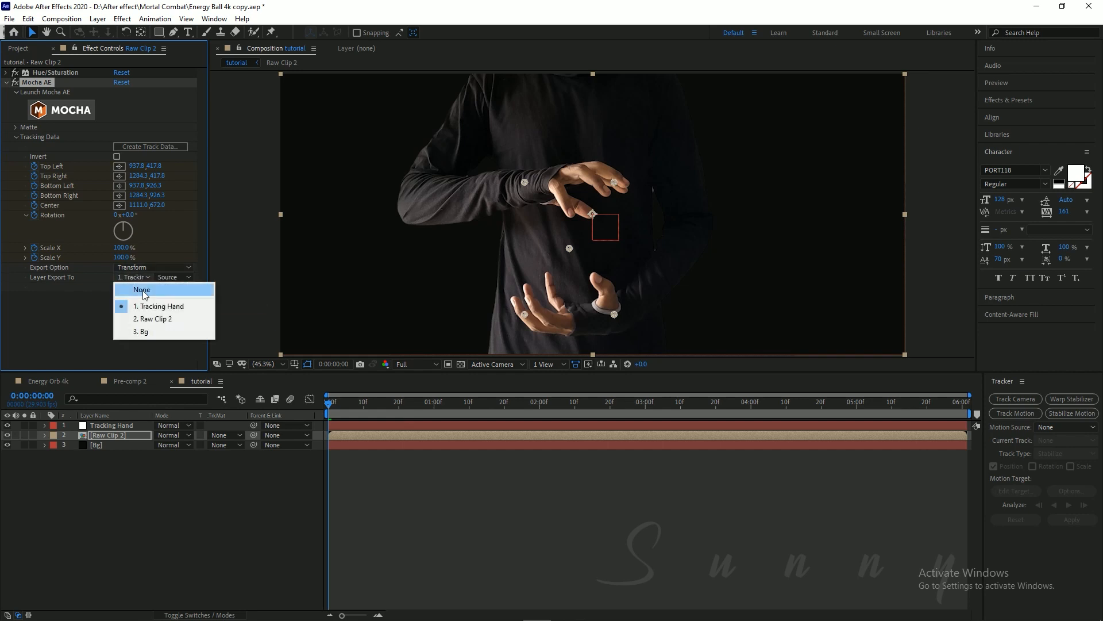
{"action": "left_click", "coordinate": [158, 306]}
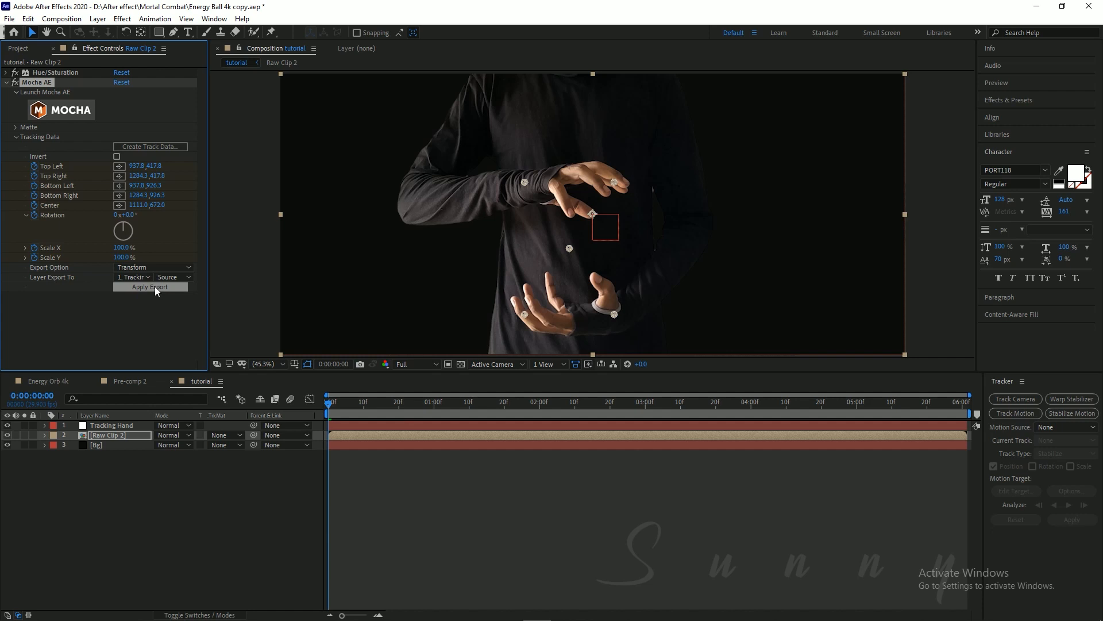
{"action": "left_click", "coordinate": [154, 287]}
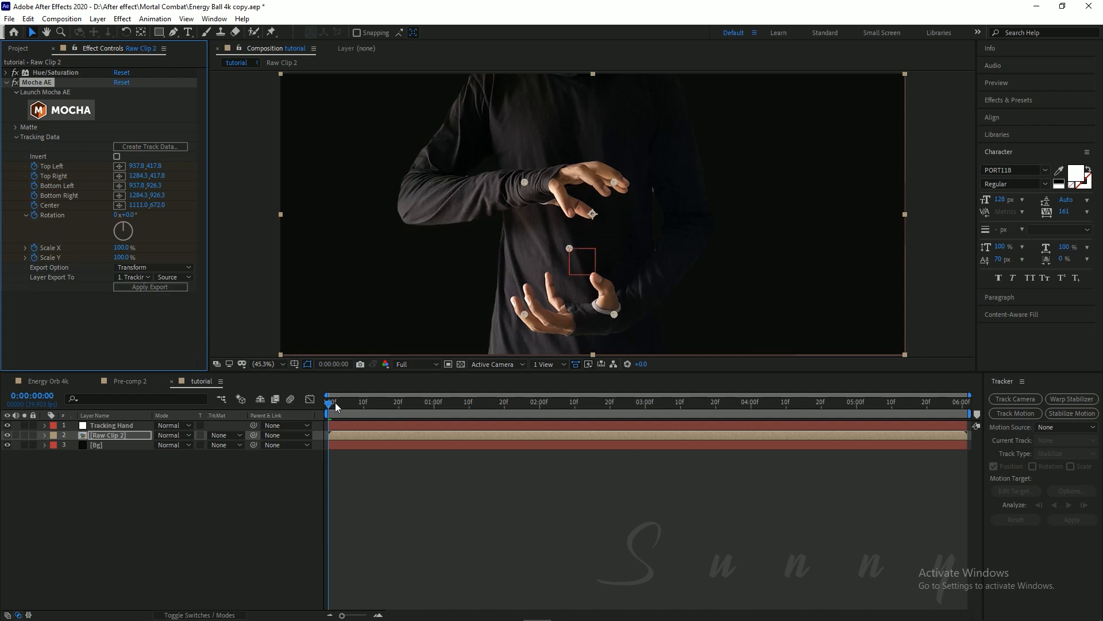
Scrub the timeline to check how the Tracking Hand null follows the hands, and return to 0:00:00:00.
{"action": "left_click_drag", "start_coordinate": [336, 402], "coordinate": [360, 414]}
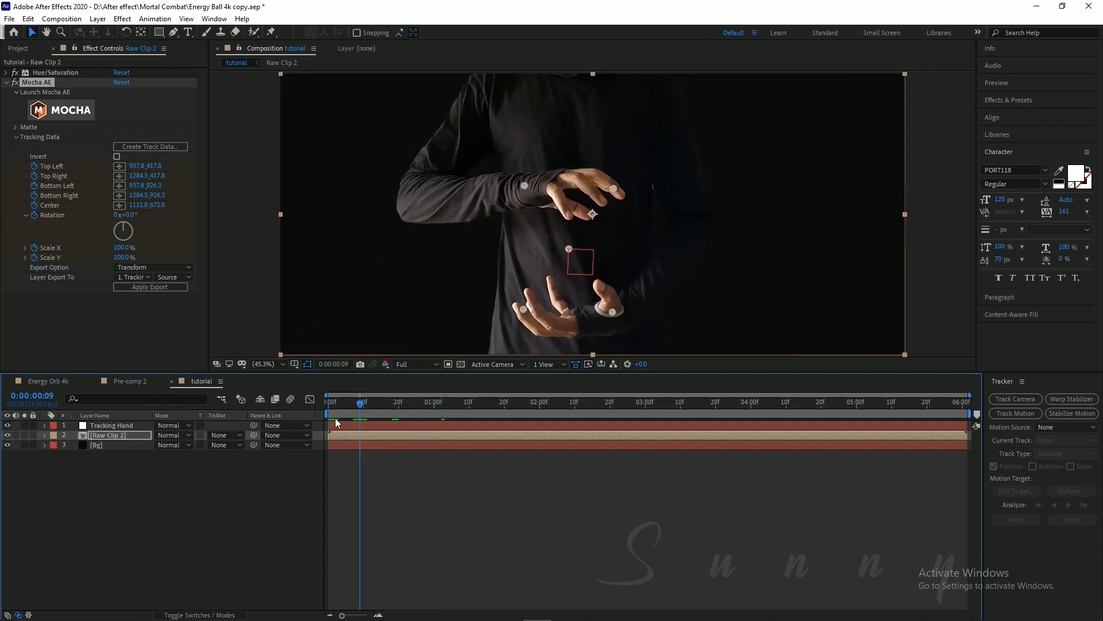
{"action": "left_click", "coordinate": [124, 425]}
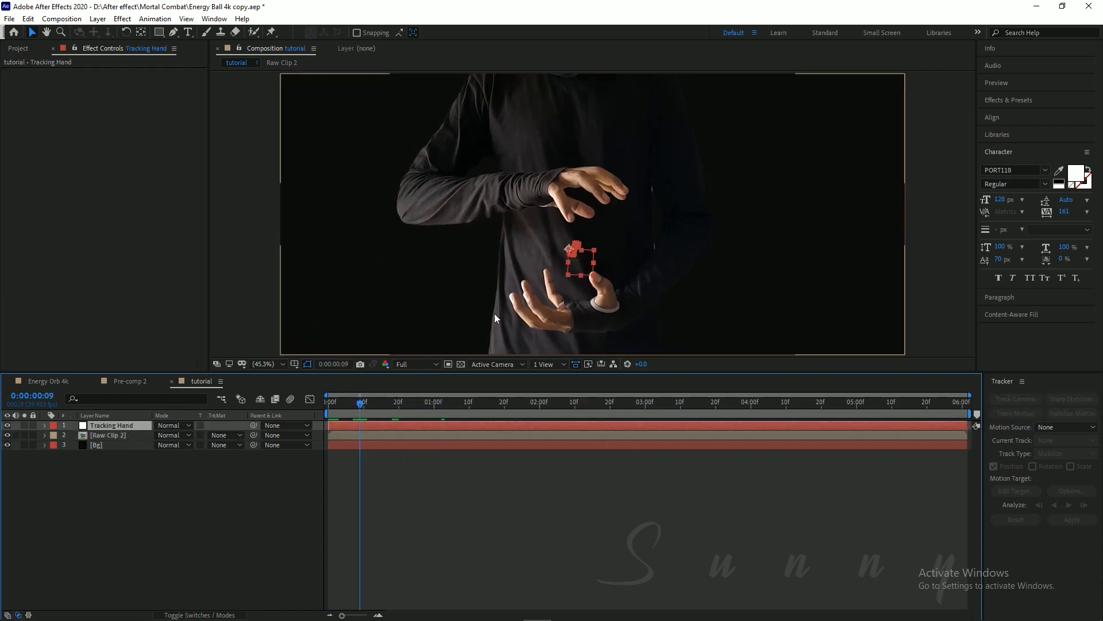
{"action": "left_click_drag", "start_coordinate": [373, 403], "coordinate": [283, 446]}
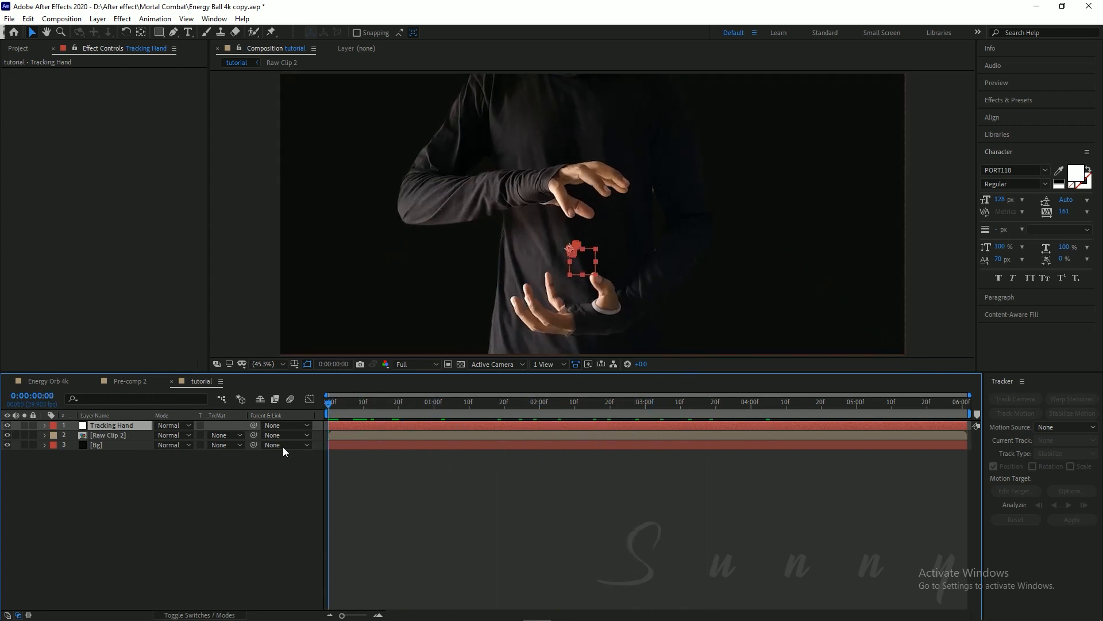
{"action": "left_click", "coordinate": [230, 483]}
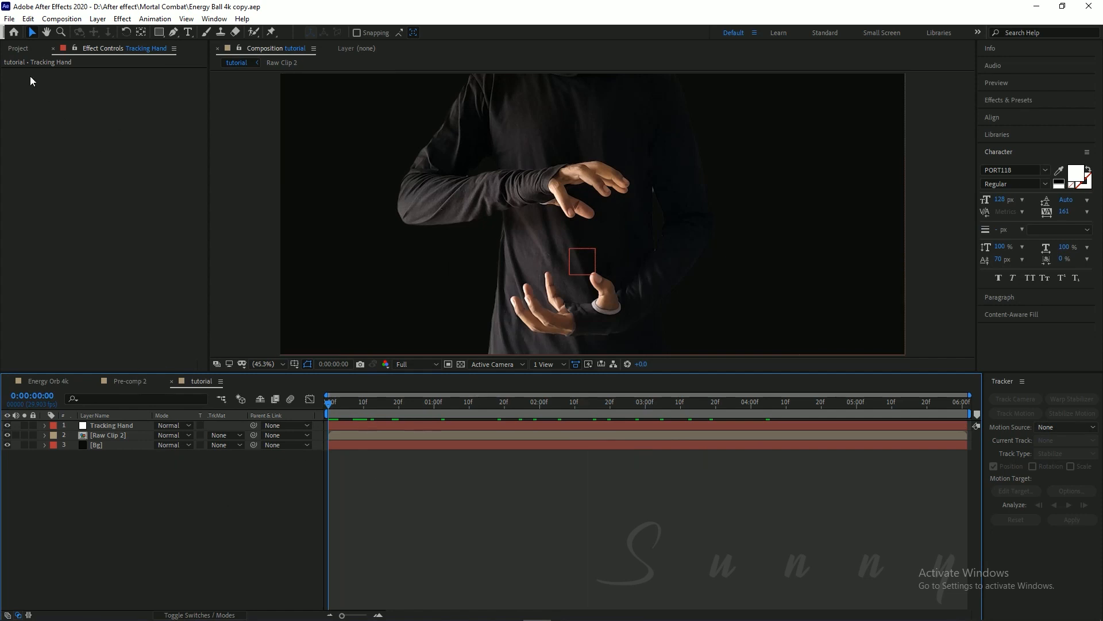
Add ORb Comp from the project as the topmost layer of the tutorial composition.
{"action": "left_click", "coordinate": [18, 49]}
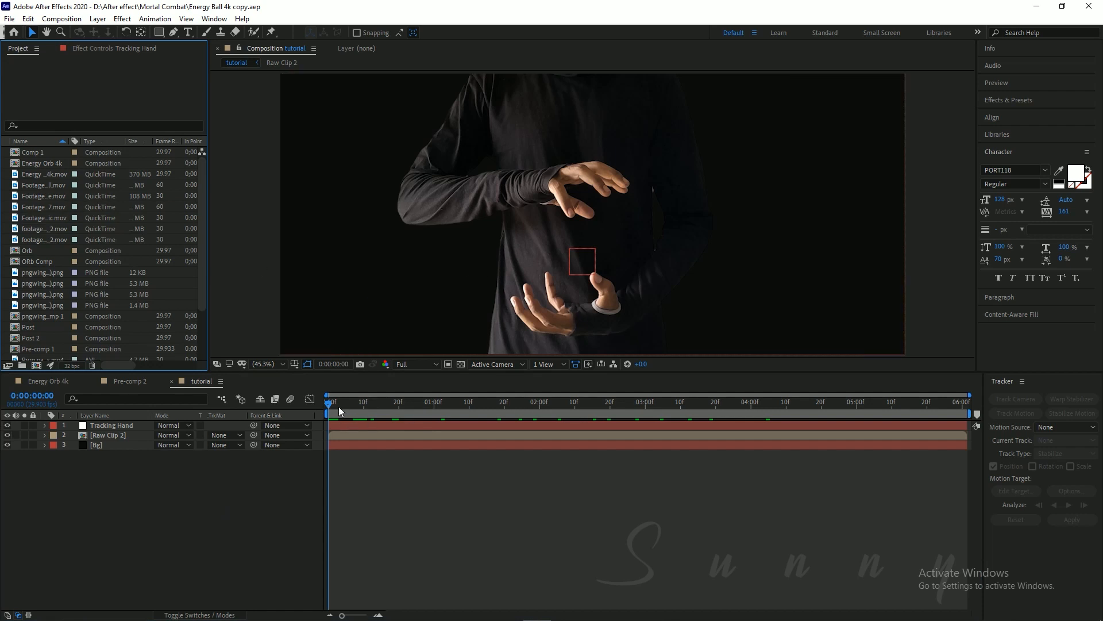
{"action": "left_click", "coordinate": [110, 262]}
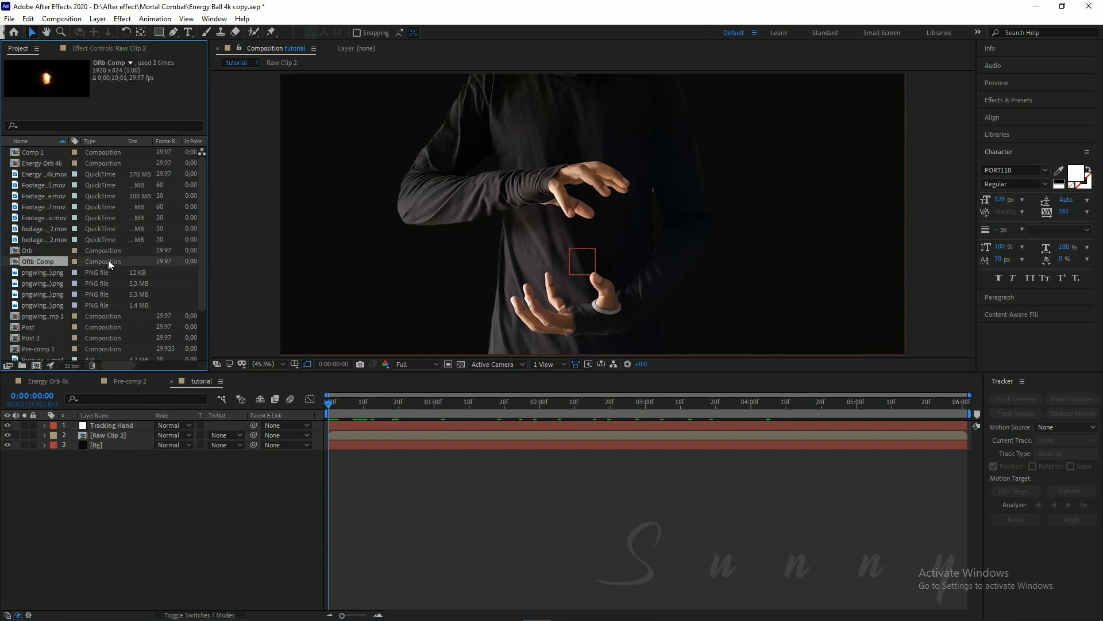
{"action": "left_click_drag", "start_coordinate": [53, 262], "coordinate": [139, 424]}
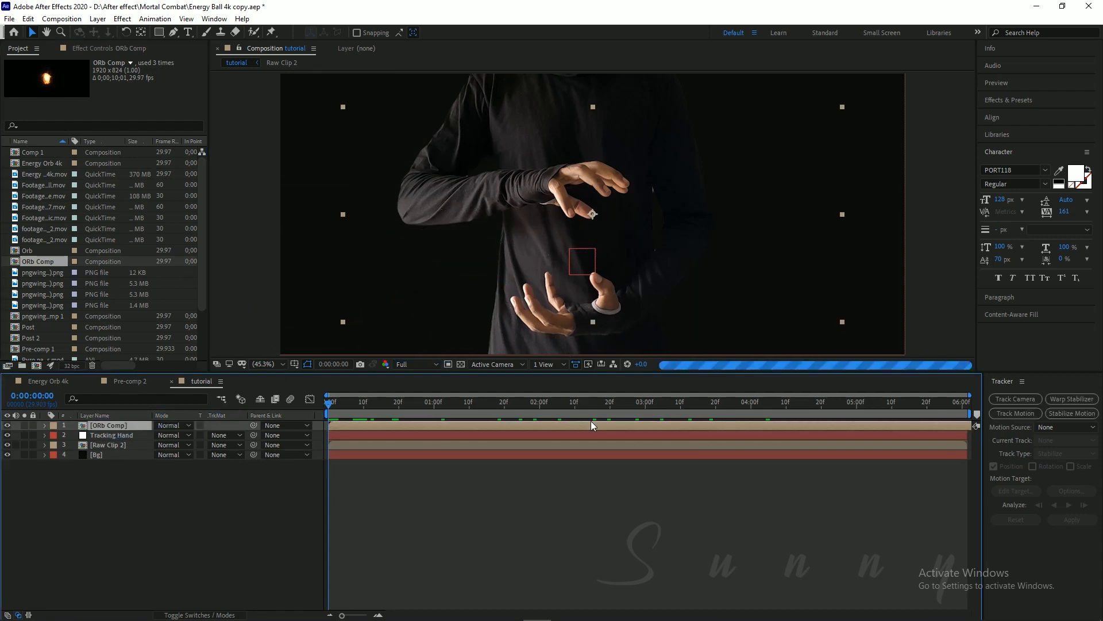
Position the ORb Comp layer between the two hands and scale it down to fit the gap.
{"action": "left_click_drag", "start_coordinate": [609, 244], "coordinate": [587, 279]}
{"action": "key", "text": "alt+KP_Subtract"}
{"action": "key", "text": "alt+KP_Subtract"}
{"action": "key", "text": "alt+KP_Subtract"}
{"action": "key", "text": "alt+KP_Subtract"}
{"action": "key", "text": "alt+KP_Subtract"}
{"action": "key", "text": "alt+KP_Subtract"}
{"action": "key", "text": "alt+KP_Subtract"}
{"action": "key", "text": "alt+KP_Subtract"}
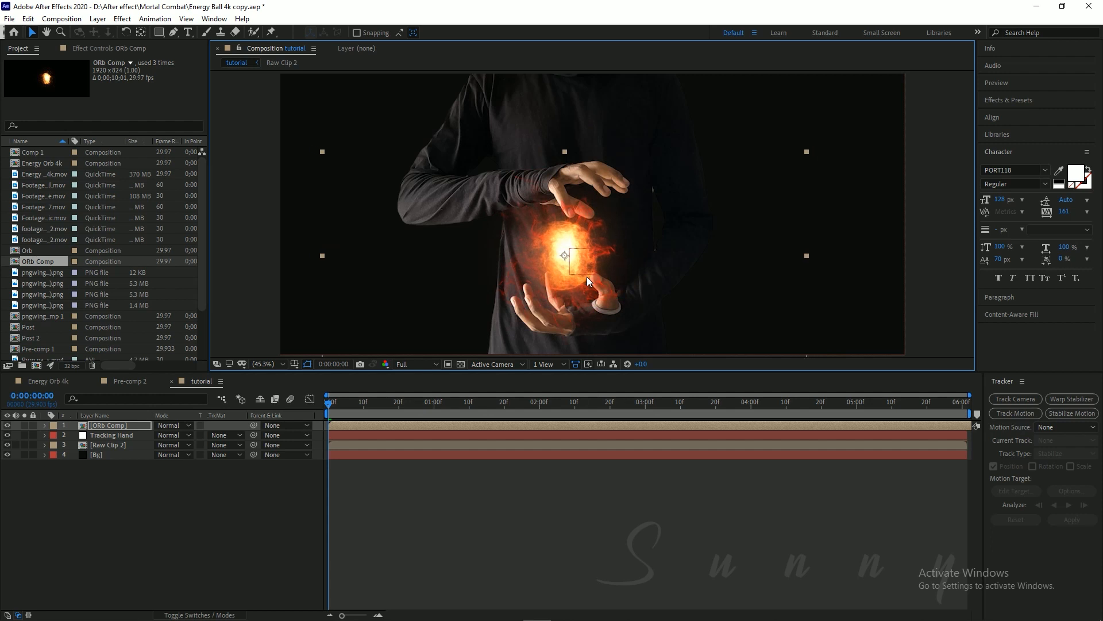
{"action": "key", "text": "alt+shift+KP_Subtract"}
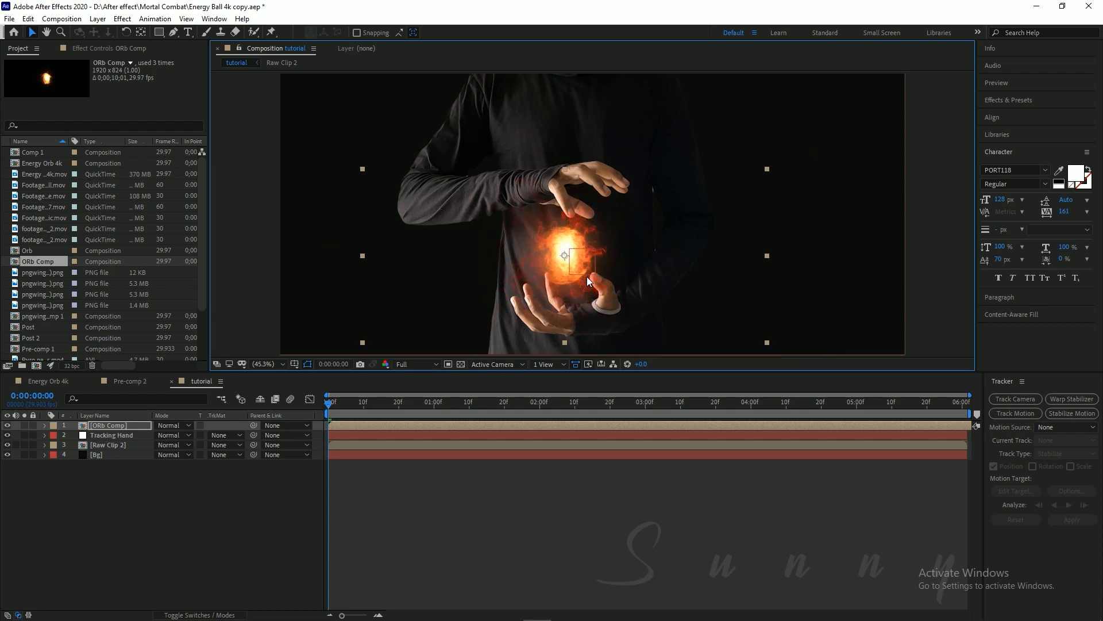
{"action": "key", "text": "alt+KP_Add"}
{"action": "key", "text": "alt+KP_Add"}
{"action": "key", "text": "alt+KP_Add"}
{"action": "key", "text": "alt+KP_Add"}
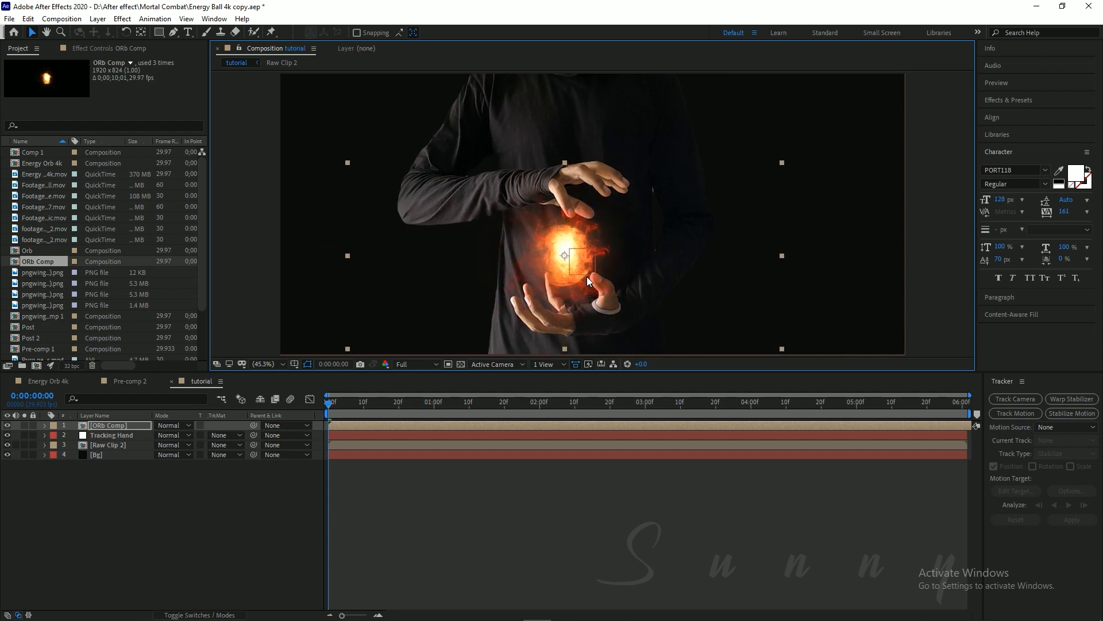
Nudge the ORb Comp layer slightly up and to the right, save the project and deselect the layer.
{"action": "key", "text": "Up"}
{"action": "key", "text": "Up"}
{"action": "key", "text": "Up"}
{"action": "key", "text": "Up"}
{"action": "key", "text": "Right"}
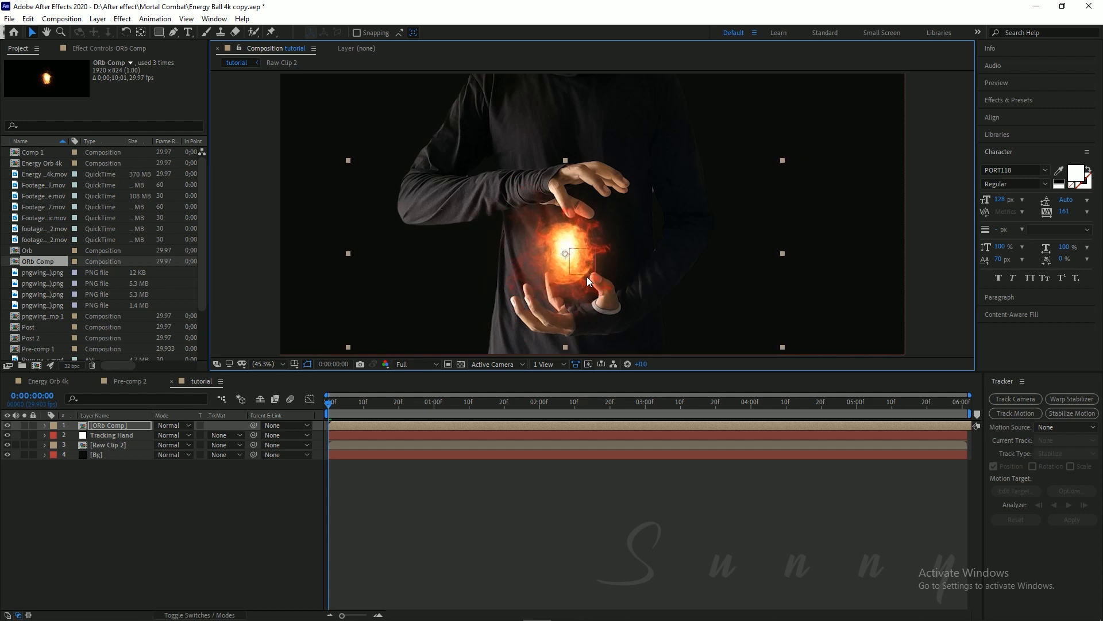
{"action": "key", "text": "ctrl+s"}
{"action": "left_click", "coordinate": [176, 491]}
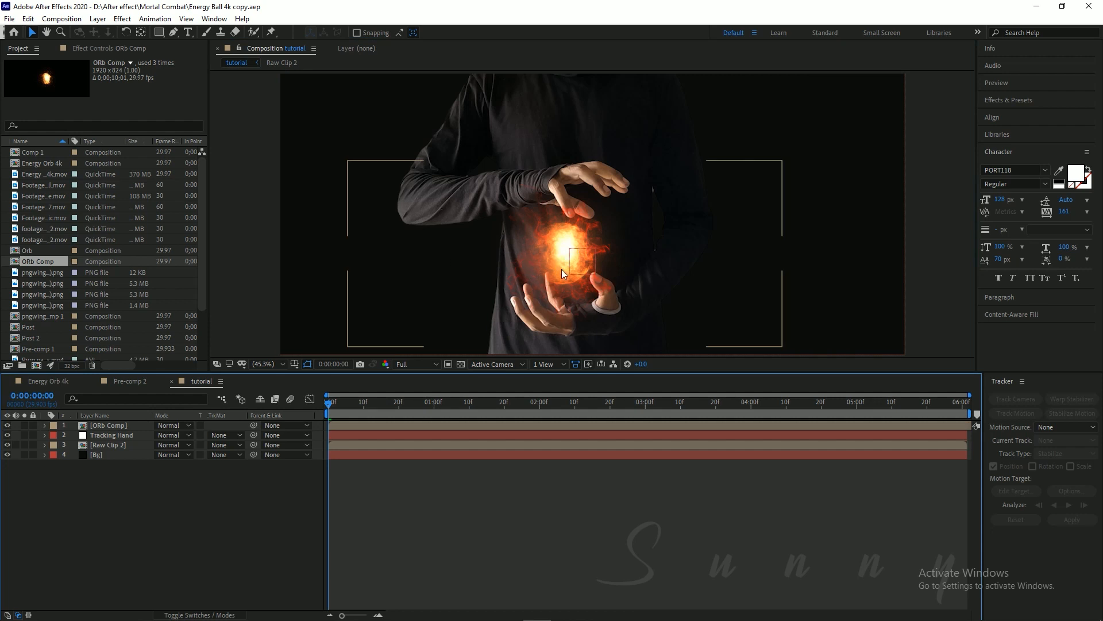
Examine up close where the orb's flames overlap the fingers and thumbs of both hands.
{"action": "scroll", "coordinate": [562, 274], "scroll_direction": "up", "scroll_amount": 5}
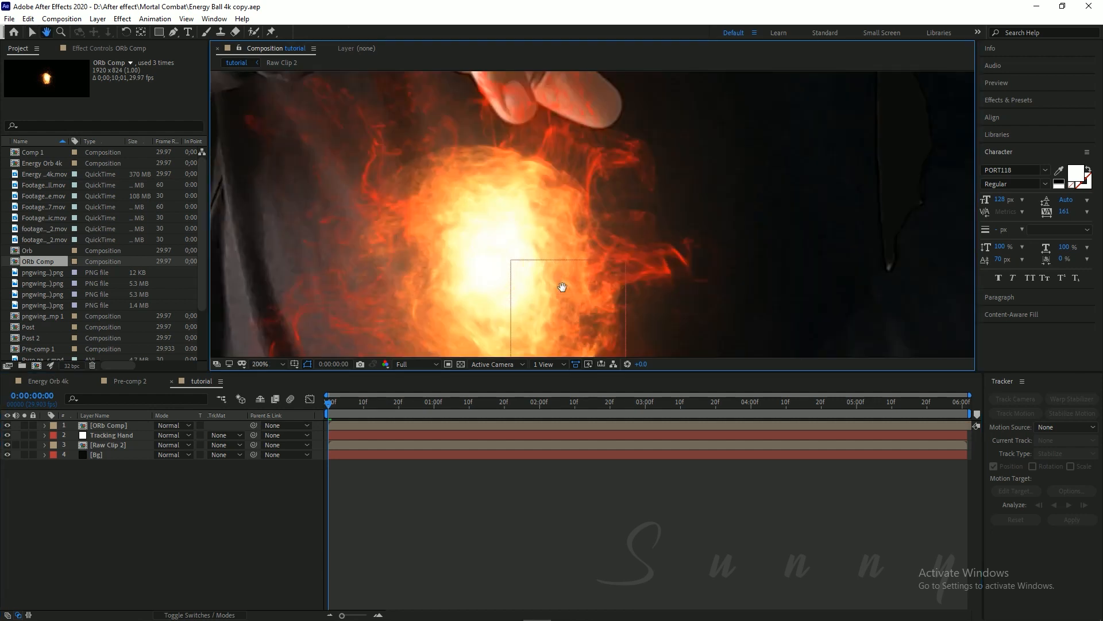
{"action": "left_click_drag", "start_coordinate": [524, 263], "coordinate": [427, 80]}
{"action": "left_click_drag", "start_coordinate": [562, 278], "coordinate": [547, 247]}
{"action": "left_click_drag", "start_coordinate": [499, 170], "coordinate": [581, 269]}
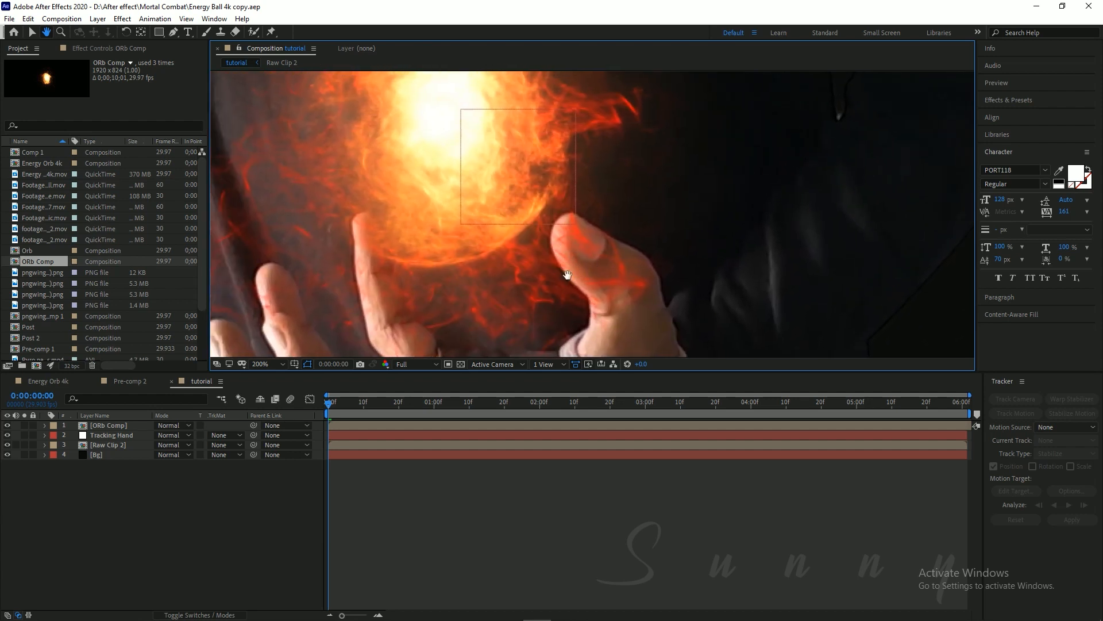
Parent the ORb Comp layer to the Tracking Hand layer at the start of the tutorial composition.
{"action": "scroll", "coordinate": [586, 197], "scroll_direction": "down", "scroll_amount": 4}
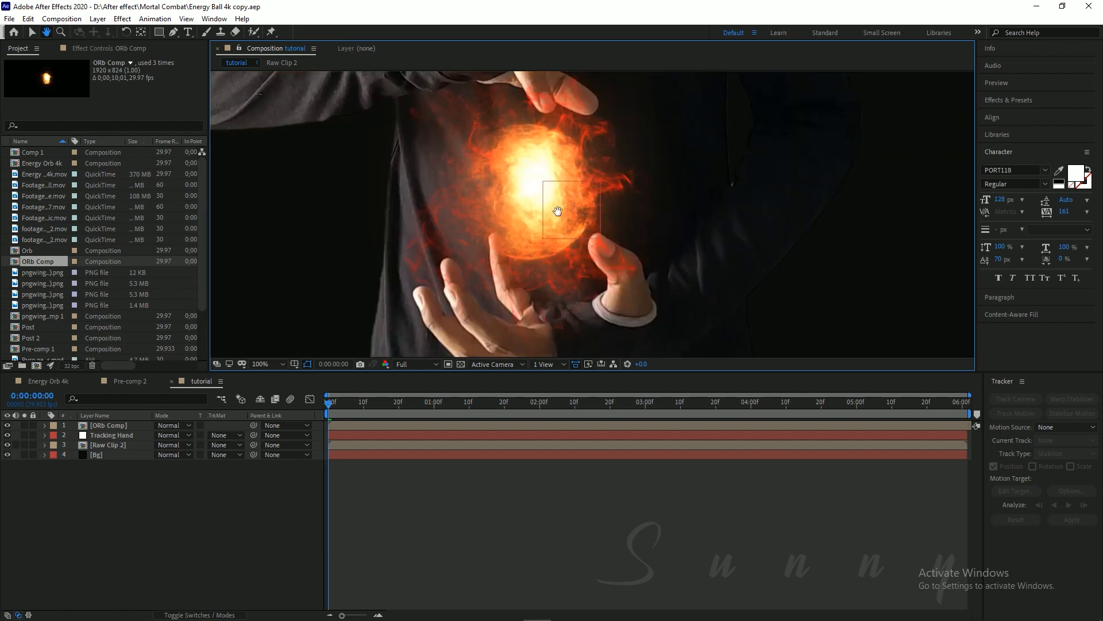
{"action": "scroll", "coordinate": [558, 211], "scroll_direction": "up", "scroll_amount": 1}
{"action": "left_click_drag", "start_coordinate": [564, 216], "coordinate": [573, 322]}
{"action": "scroll", "coordinate": [563, 258], "scroll_direction": "down", "scroll_amount": 2}
{"action": "key", "text": "v"}
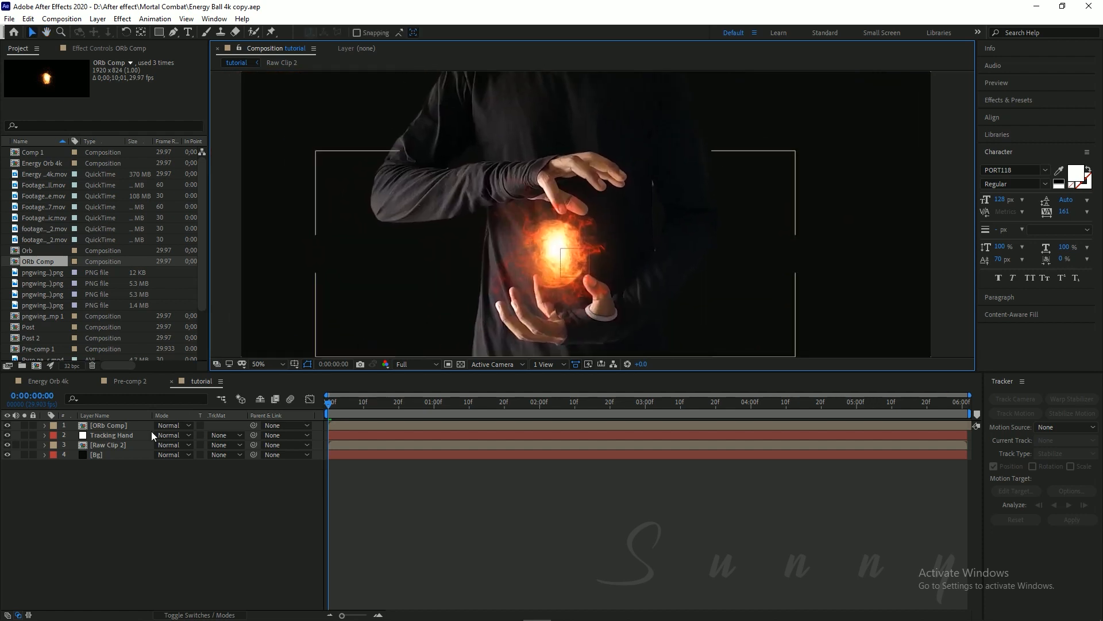
{"action": "left_click", "coordinate": [127, 426]}
{"action": "left_click_drag", "start_coordinate": [254, 425], "coordinate": [119, 433]}
{"action": "mouse_move", "coordinate": [336, 409]}
{"action": "left_mouse_down"}
{"action": "mouse_move", "coordinate": [471, 426]}
{"action": "mouse_move", "coordinate": [323, 418]}
{"action": "left_mouse_up"}
Set the composition viewer's resolution to Half and play back the orb's tracked motion.
{"action": "left_click", "coordinate": [424, 364]}
{"action": "left_click", "coordinate": [419, 405]}
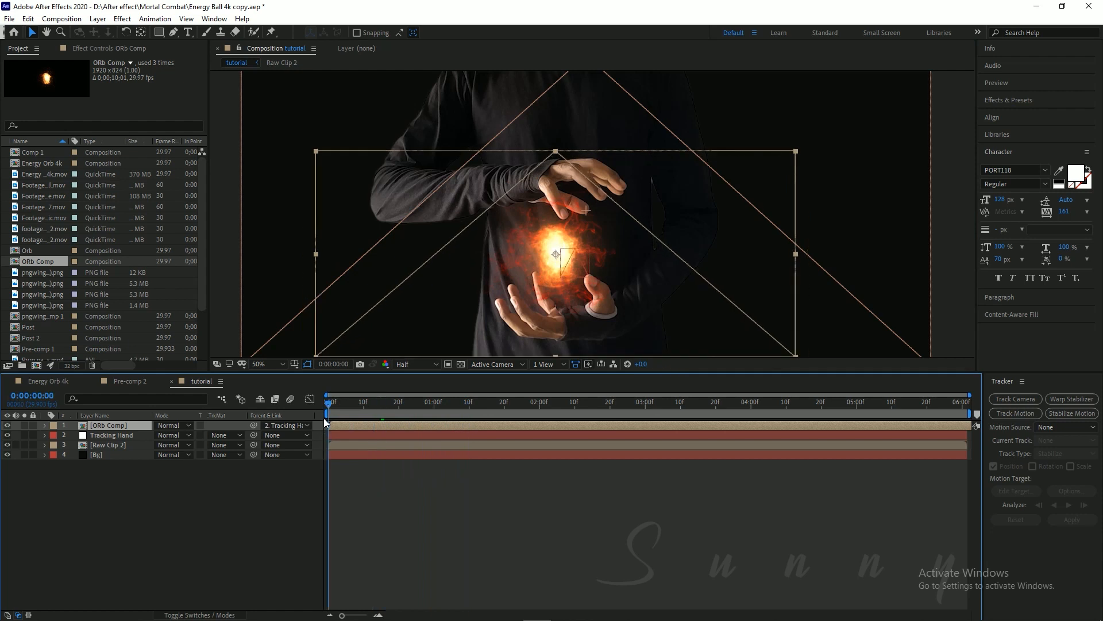
{"action": "key", "text": "ctrl+s"}
{"action": "key", "text": "space"}
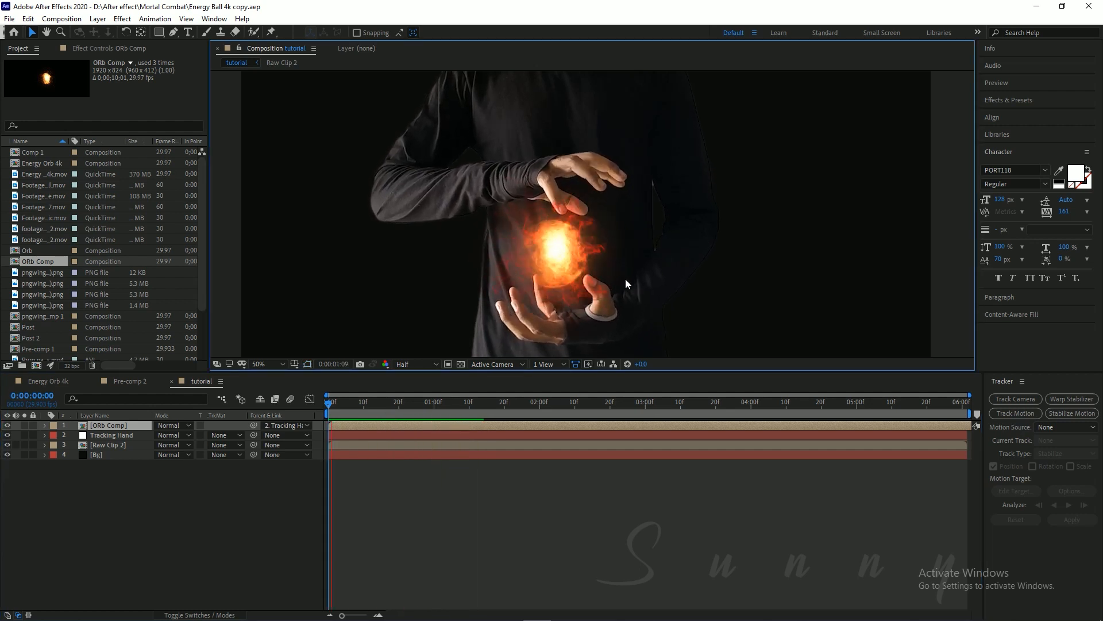
{"action": "left_click", "coordinate": [425, 412]}
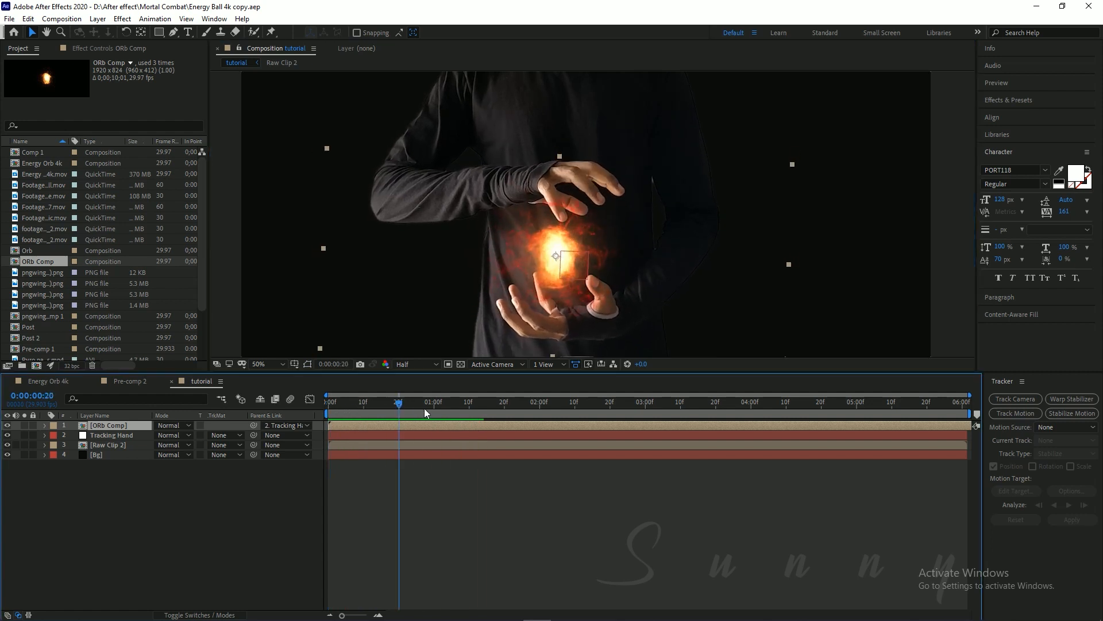
{"action": "left_click_drag", "start_coordinate": [425, 410], "coordinate": [335, 431]}
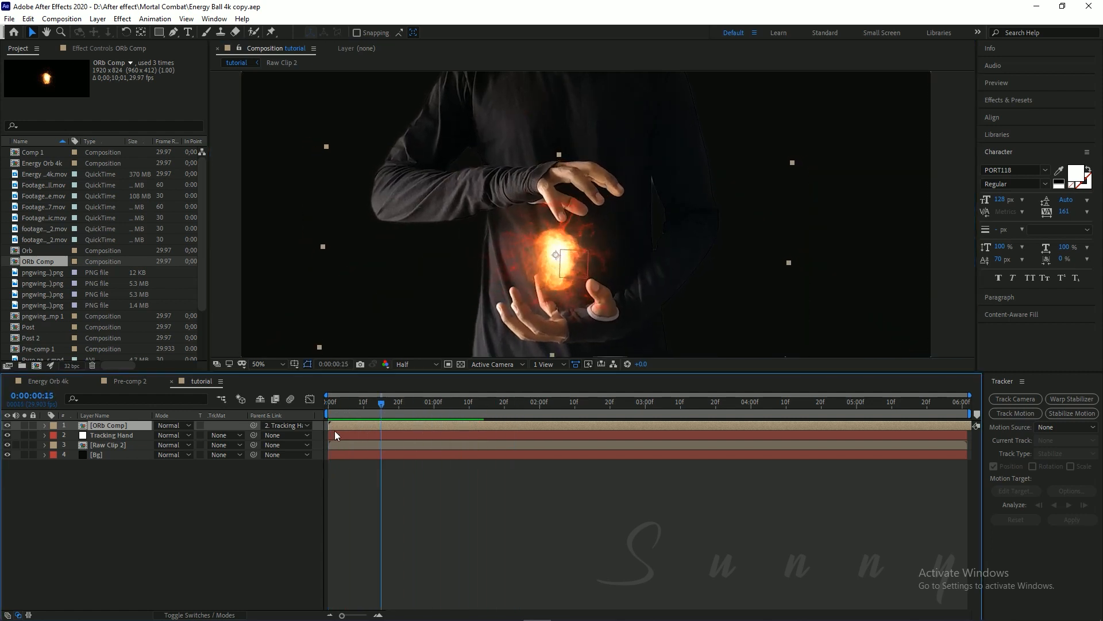
Set the ORb Comp layer's parent to None and play back the composition for comparison.
{"action": "left_click", "coordinate": [308, 425]}
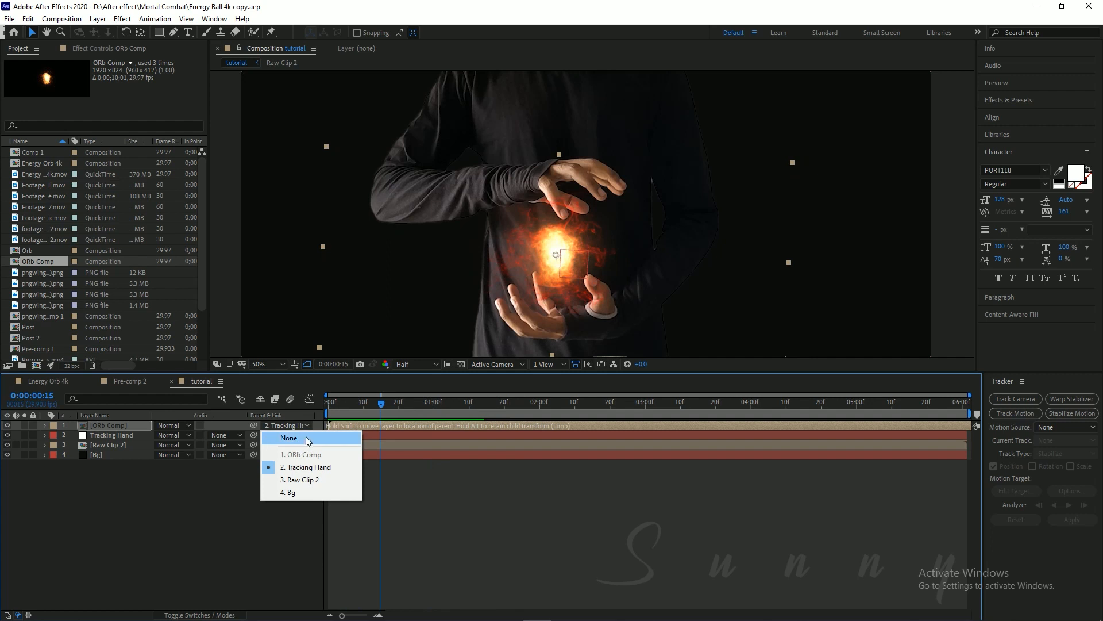
{"action": "left_click", "coordinate": [289, 438]}
{"action": "key", "text": "space"}
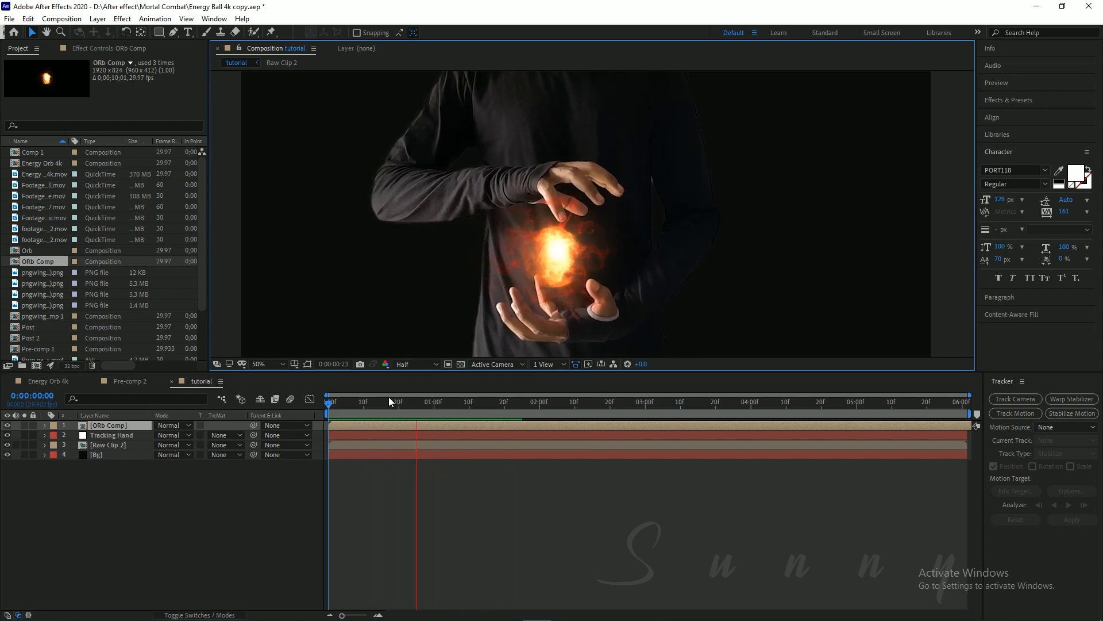
{"action": "key", "text": "space"}
Reattach the ORb Comp layer to the Tracking Hand layer as its parent and save the project.
{"action": "left_click_drag", "start_coordinate": [254, 425], "coordinate": [118, 437]}
{"action": "left_click_drag", "start_coordinate": [360, 399], "coordinate": [322, 420]}
{"action": "key", "text": "ctrl+s"}
Inspect at high magnification how the parented orb's flames cover the lower hand's thumb and the upper hand's fingertips.
{"action": "scroll", "coordinate": [550, 286], "scroll_direction": "down", "scroll_amount": 1}
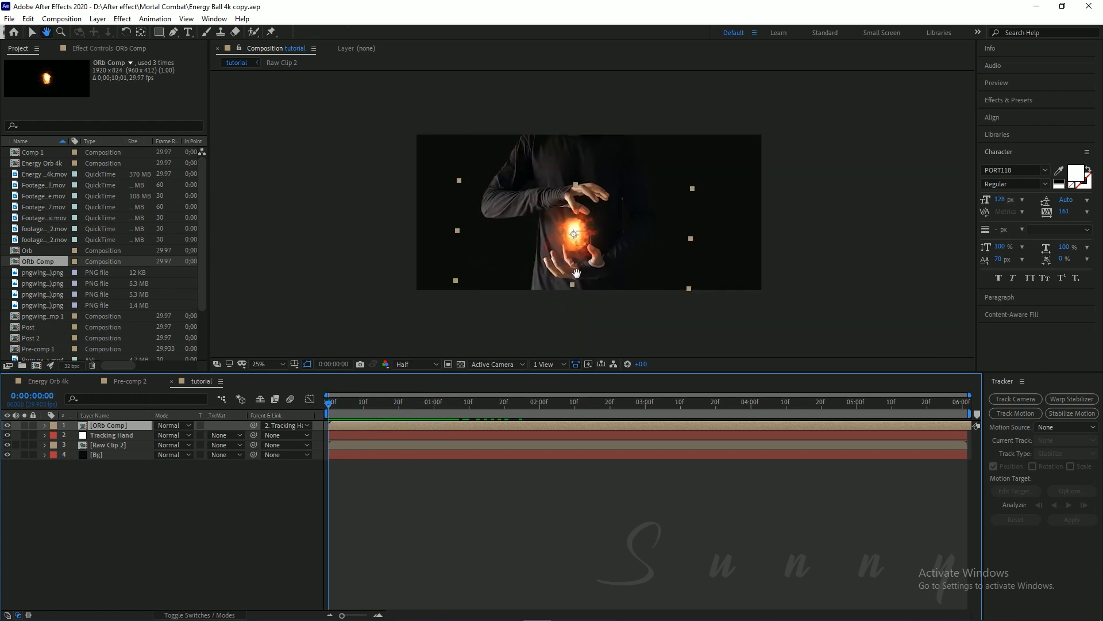
{"action": "scroll", "coordinate": [575, 273], "scroll_direction": "up", "scroll_amount": 1}
{"action": "left_click_drag", "start_coordinate": [575, 273], "coordinate": [575, 240]}
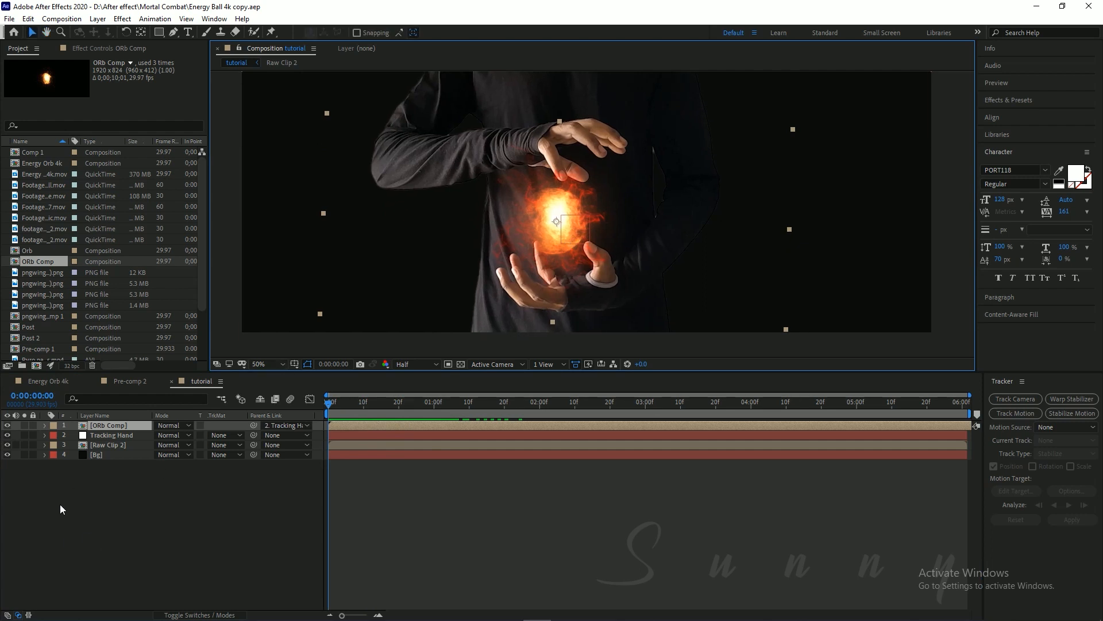
{"action": "scroll", "coordinate": [601, 281], "scroll_direction": "up", "scroll_amount": 1}
{"action": "left_click_drag", "start_coordinate": [622, 334], "coordinate": [577, 251]}
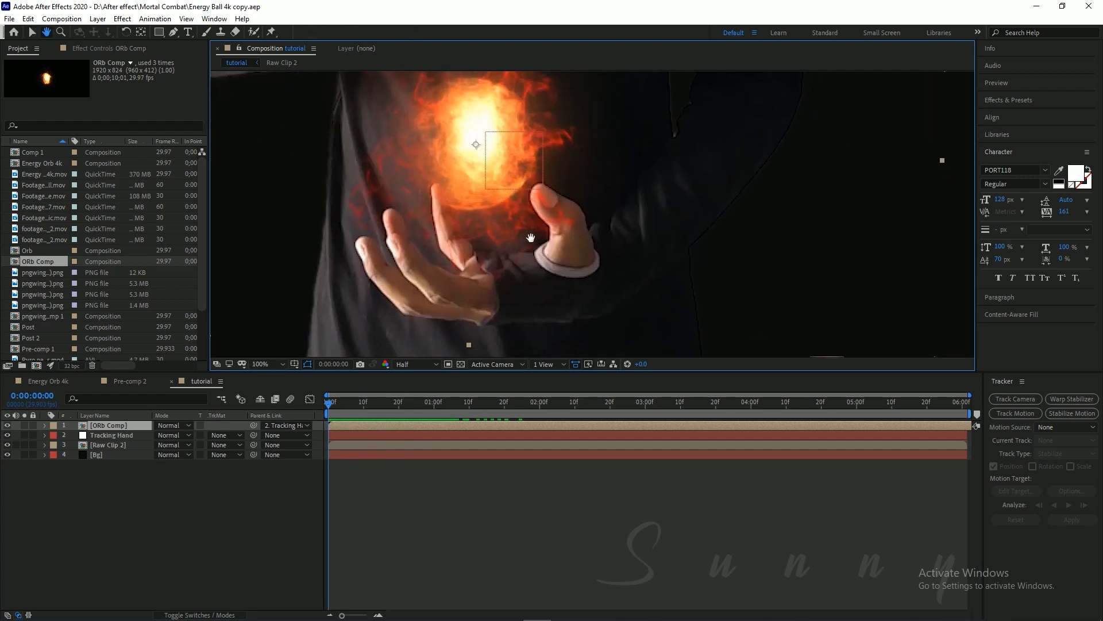
{"action": "scroll", "coordinate": [530, 233], "scroll_direction": "up", "scroll_amount": 1}
{"action": "left_click_drag", "start_coordinate": [358, 80], "coordinate": [474, 146]}
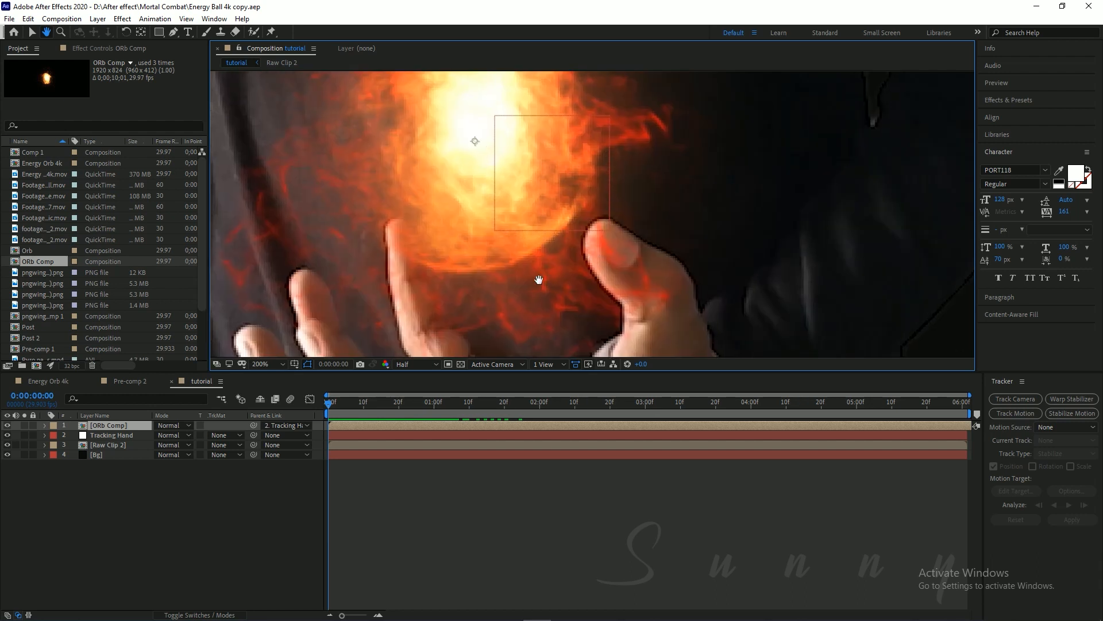
{"action": "left_click_drag", "start_coordinate": [537, 278], "coordinate": [520, 283]}
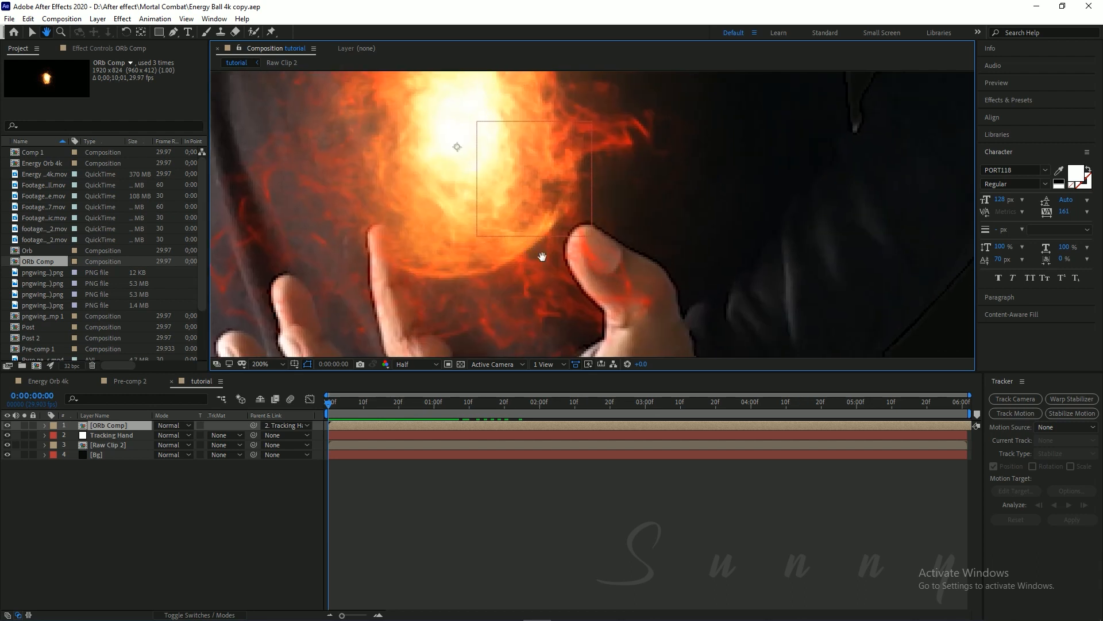
{"action": "scroll", "coordinate": [555, 260], "scroll_direction": "down", "scroll_amount": 1}
{"action": "scroll", "coordinate": [576, 251], "scroll_direction": "up", "scroll_amount": 1}
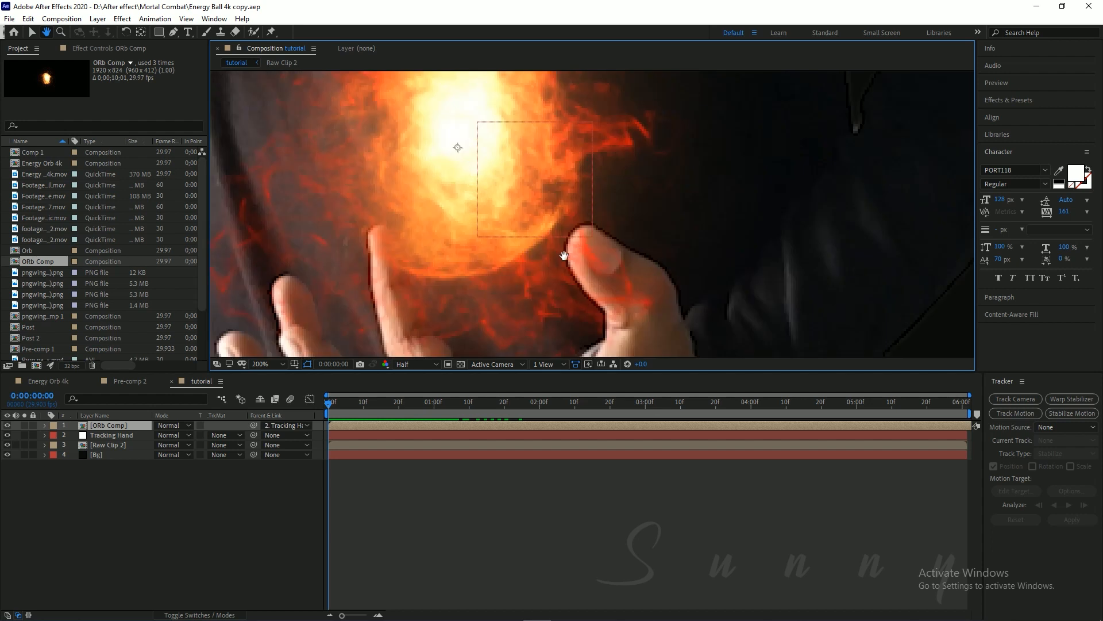
{"action": "left_click_drag", "start_coordinate": [555, 294], "coordinate": [545, 243]}
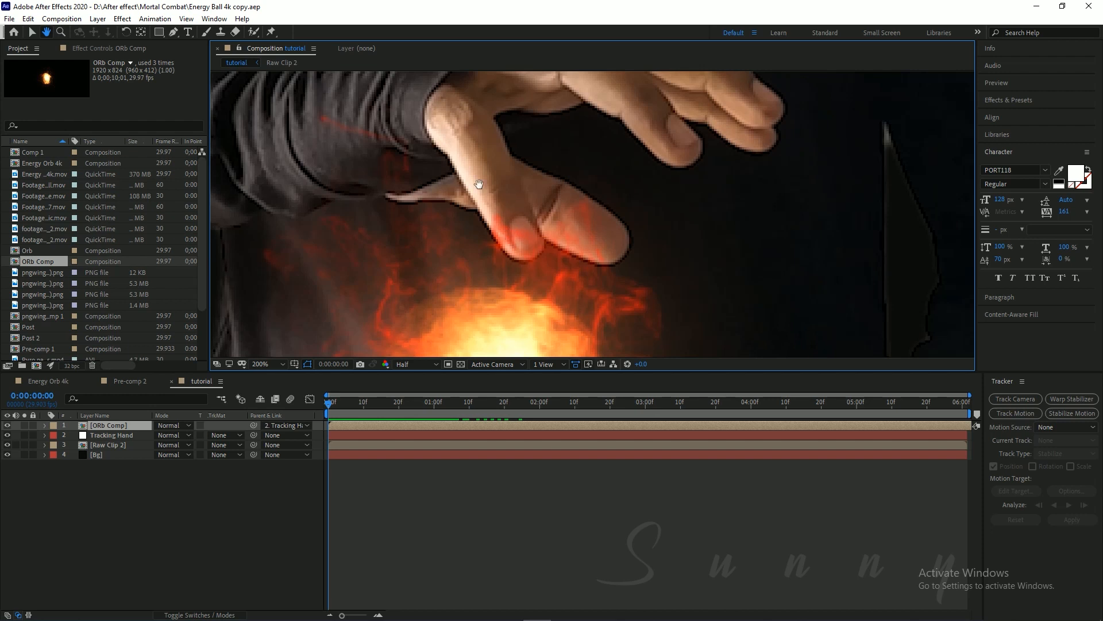
{"action": "scroll", "coordinate": [535, 252], "scroll_direction": "down", "scroll_amount": 4}
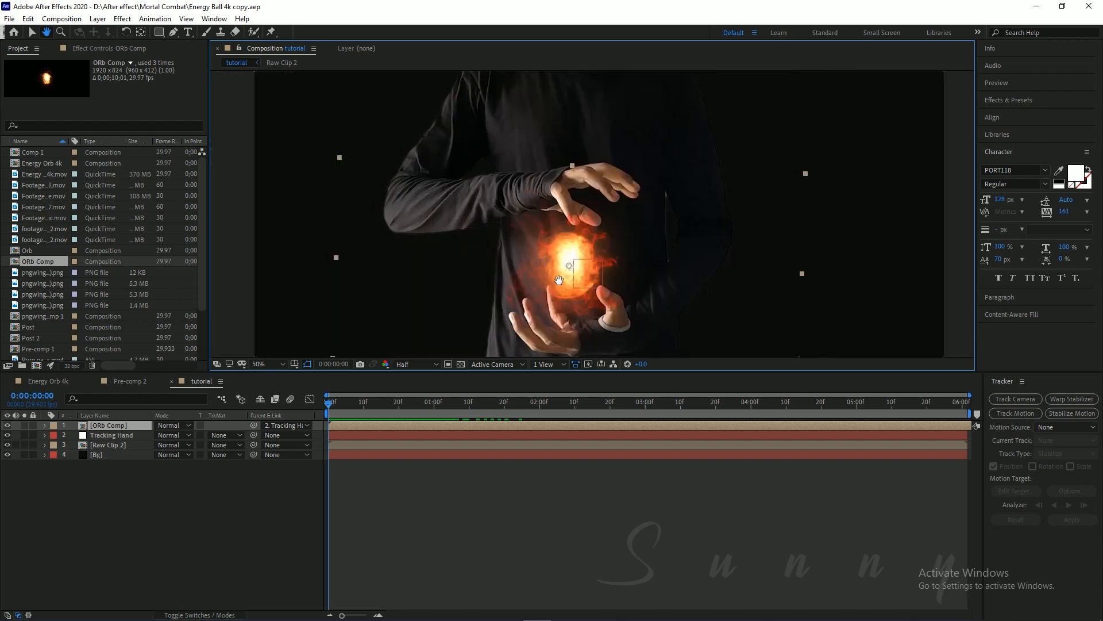
{"action": "scroll", "coordinate": [573, 270], "scroll_direction": "up", "scroll_amount": 2}
{"action": "left_click_drag", "start_coordinate": [613, 291], "coordinate": [582, 237]}
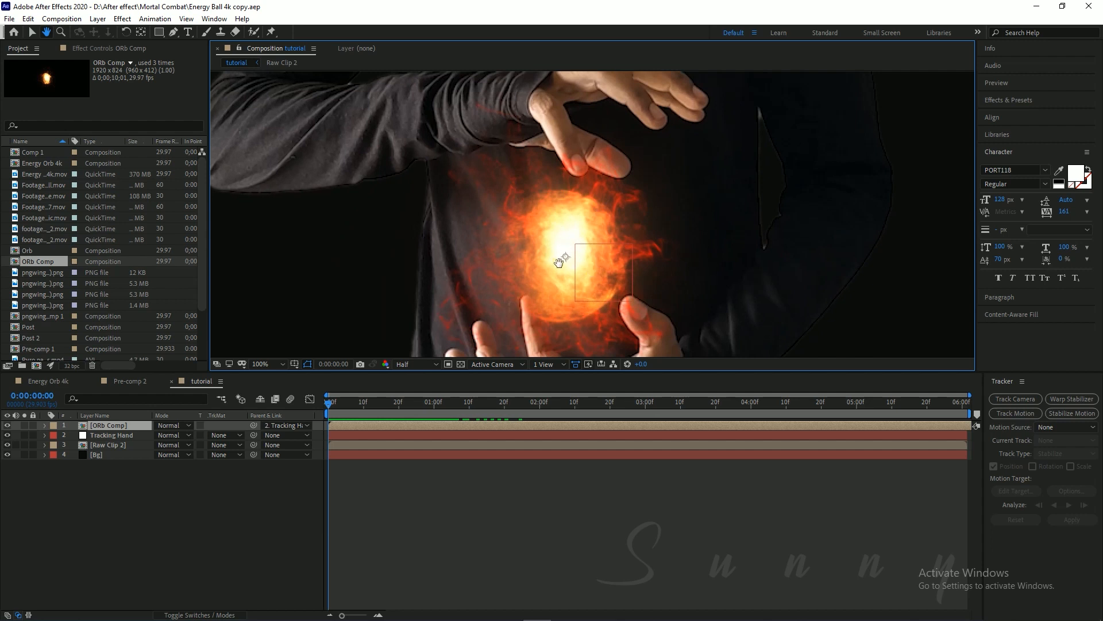
{"action": "scroll", "coordinate": [562, 270], "scroll_direction": "down", "scroll_amount": 2}
{"action": "scroll", "coordinate": [569, 277], "scroll_direction": "up", "scroll_amount": 2}
{"action": "scroll", "coordinate": [570, 278], "scroll_direction": "down", "scroll_amount": 2}
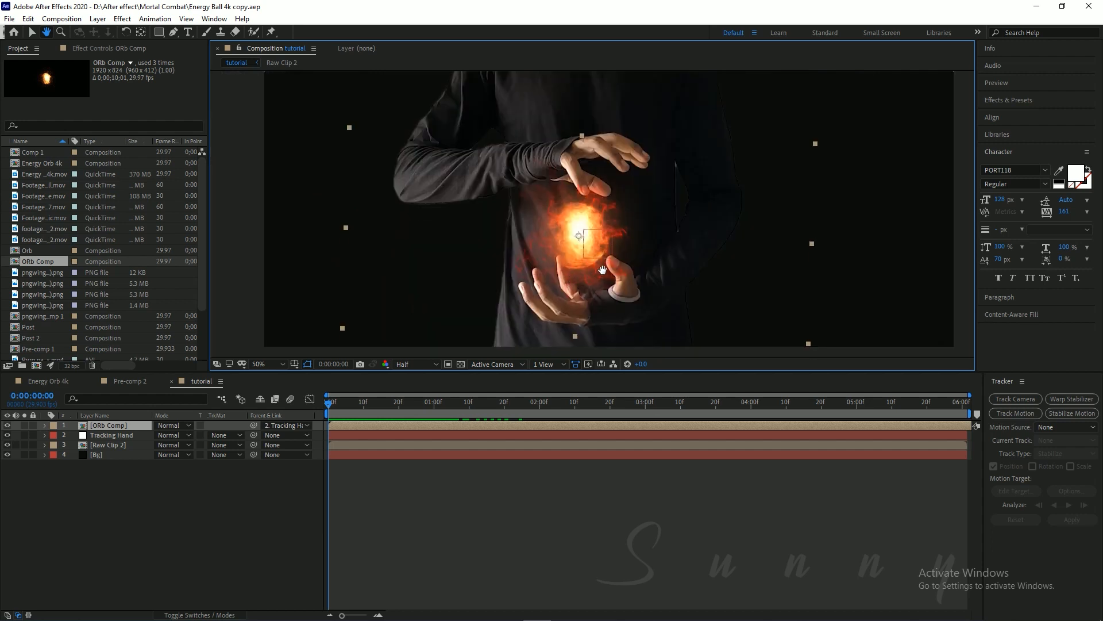
{"action": "left_click_drag", "start_coordinate": [602, 269], "coordinate": [603, 286]}
Add a black (000000) solid named hand mask above the ORb Comp layer and hide it.
{"action": "key", "text": "v"}
{"action": "left_click", "coordinate": [99, 19]}
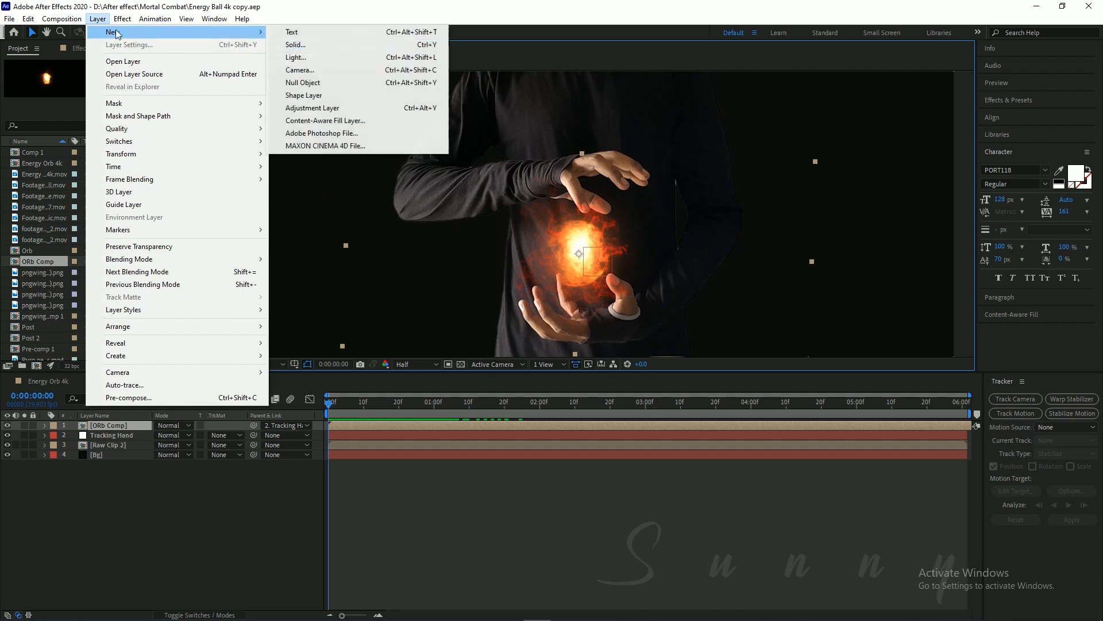
{"action": "mouse_move", "coordinate": [117, 21]}
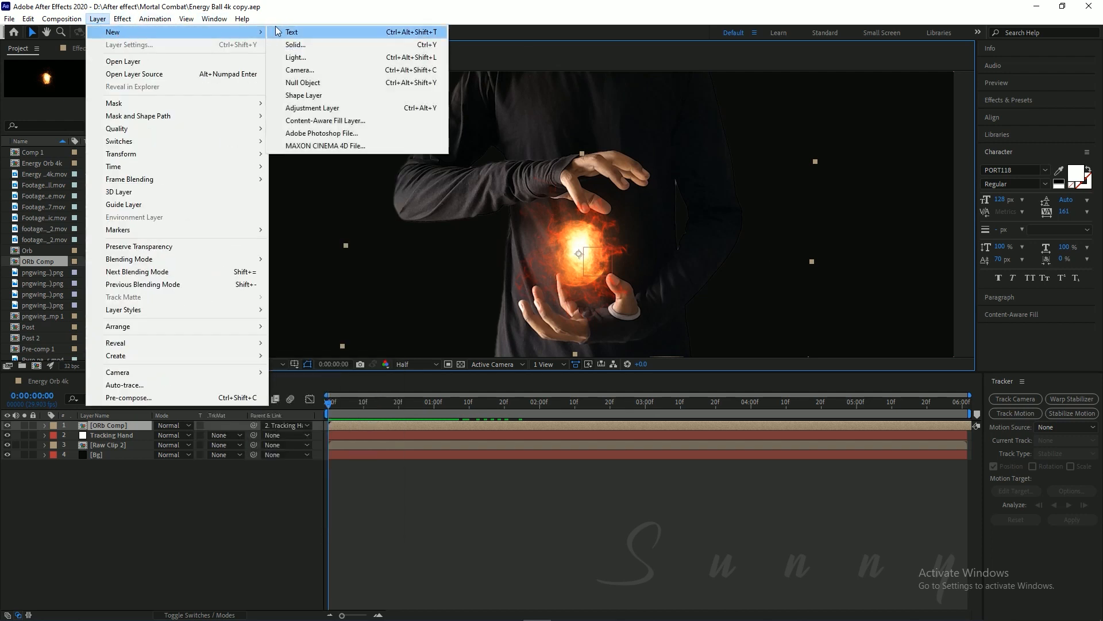
{"action": "left_click", "coordinate": [296, 45]}
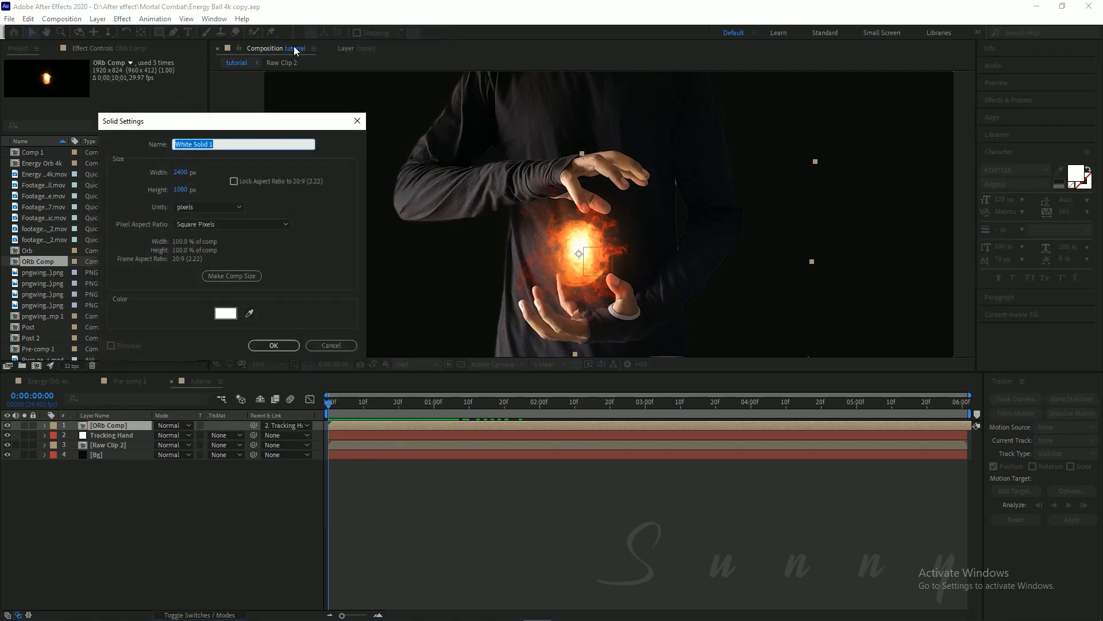
{"action": "type", "text": "hand mask"}
{"action": "left_click", "coordinate": [226, 313]}
{"action": "left_click_drag", "start_coordinate": [92, 288], "coordinate": [58, 355]}
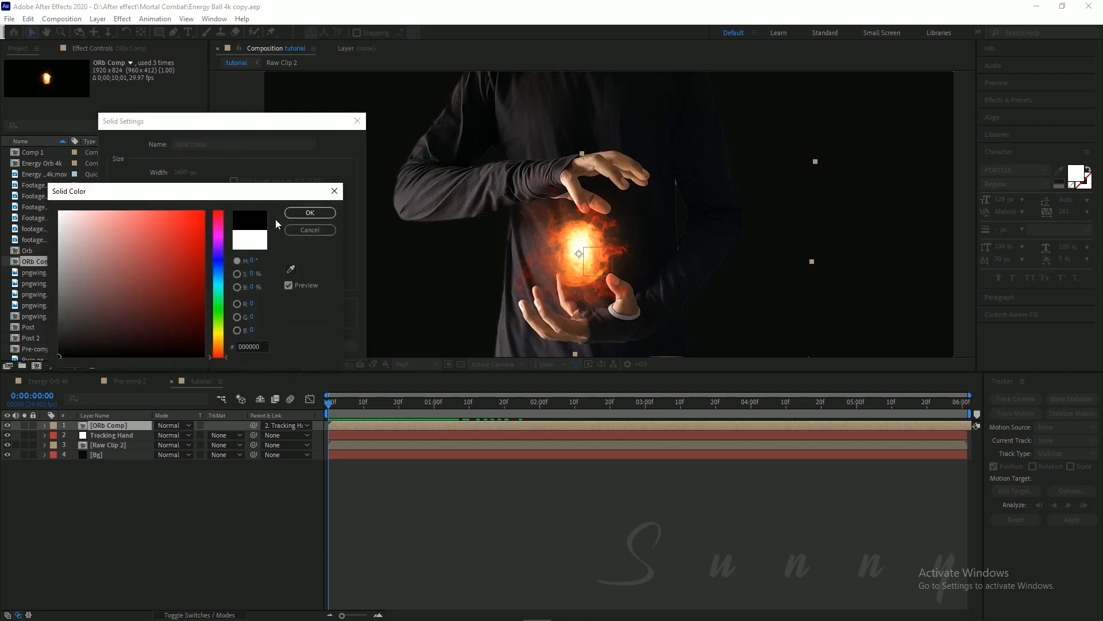
{"action": "left_click", "coordinate": [313, 214]}
{"action": "left_click", "coordinate": [274, 344]}
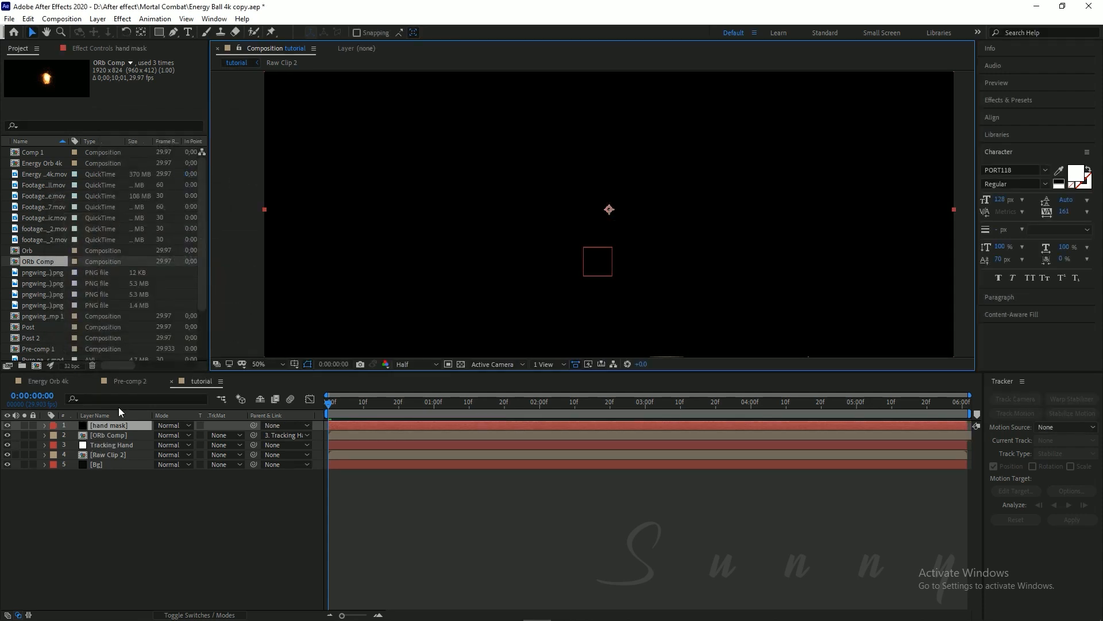
{"action": "left_click", "coordinate": [7, 425]}
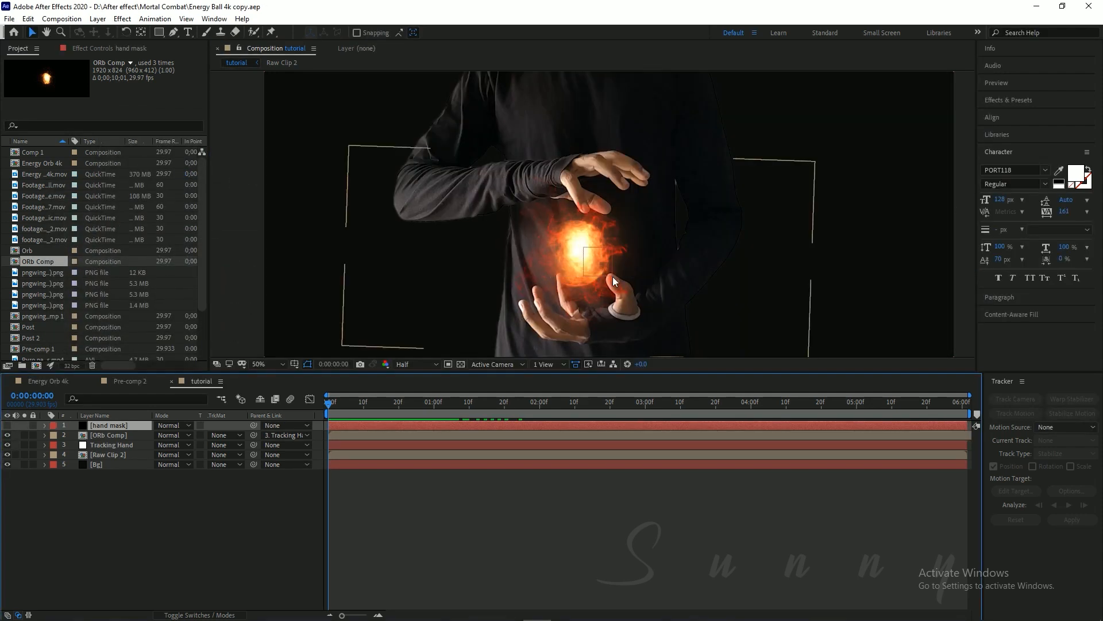
Examine the finger and thumb contours of both hands to determine which areas need masking over the orb.
{"action": "left_click_drag", "start_coordinate": [613, 277], "coordinate": [508, 216]}
{"action": "scroll", "coordinate": [608, 251], "scroll_direction": "up", "scroll_amount": 4}
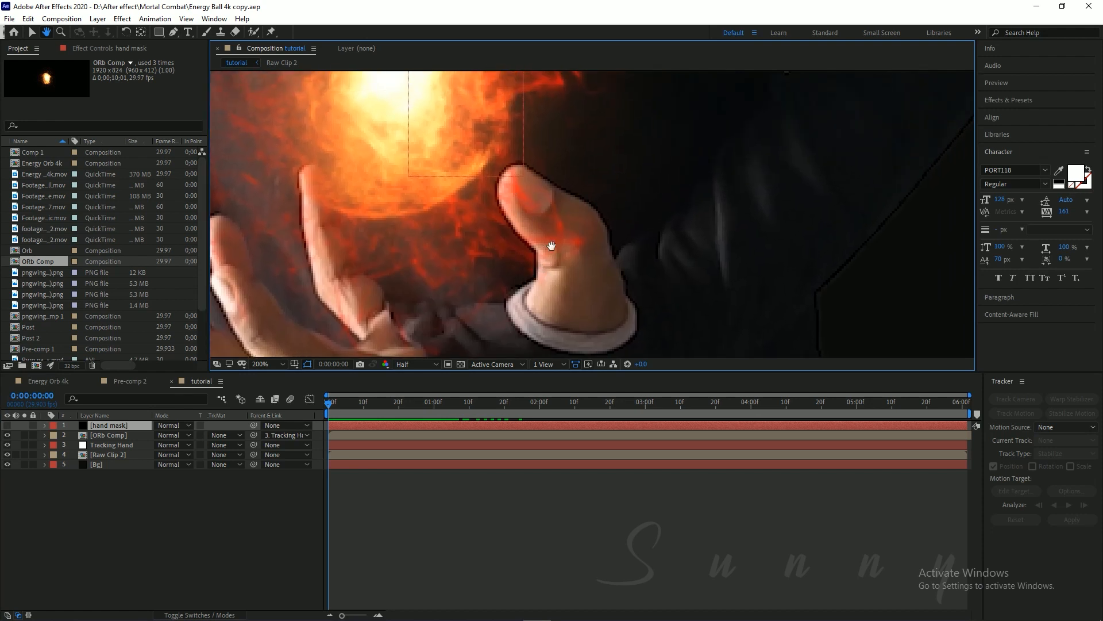
{"action": "left_click_drag", "start_coordinate": [558, 252], "coordinate": [579, 247]}
{"action": "left_click_drag", "start_coordinate": [515, 116], "coordinate": [584, 343]}
{"action": "left_click_drag", "start_coordinate": [529, 194], "coordinate": [544, 252]}
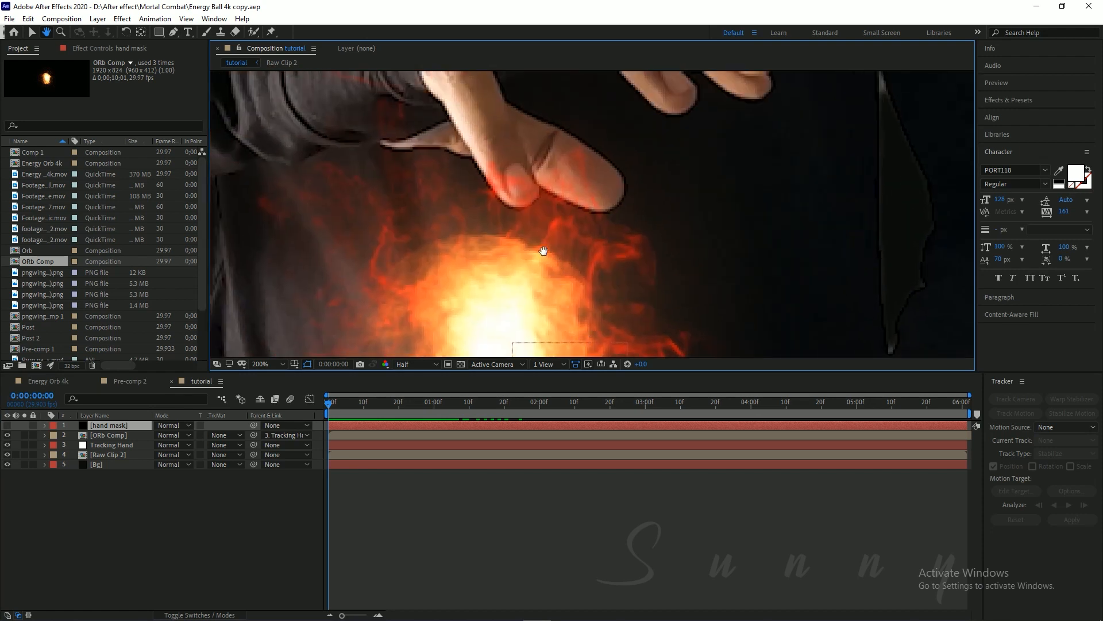
{"action": "left_click_drag", "start_coordinate": [489, 138], "coordinate": [498, 172]}
{"action": "mouse_move", "coordinate": [557, 259]}
{"action": "left_mouse_down"}
{"action": "mouse_move", "coordinate": [571, 182]}
{"action": "mouse_move", "coordinate": [537, 92]}
{"action": "left_mouse_up"}
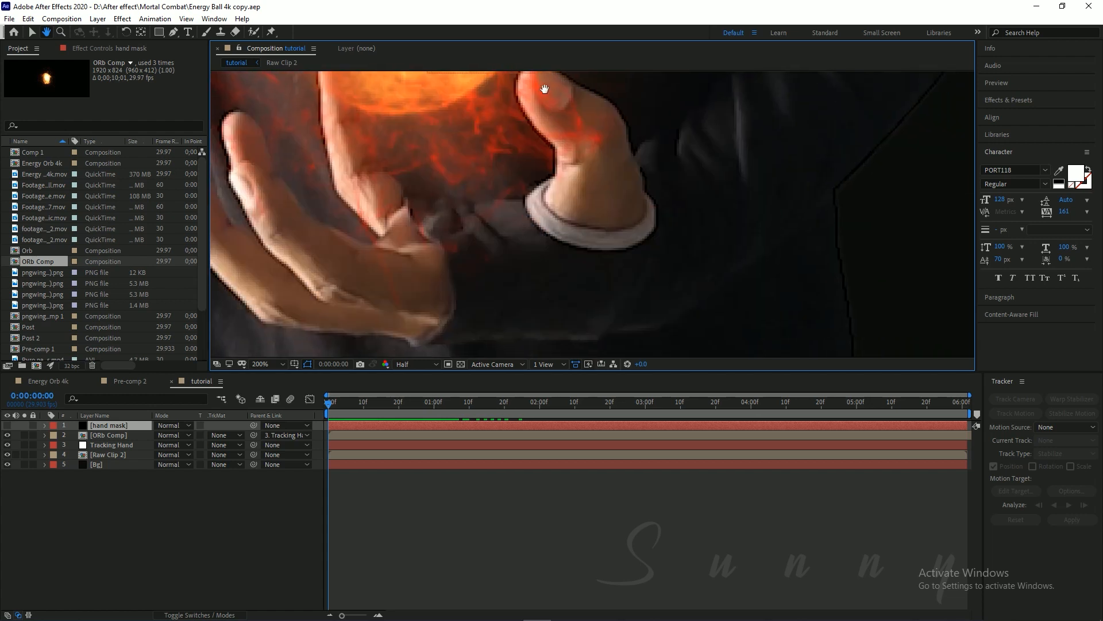
{"action": "mouse_move", "coordinate": [574, 173]}
{"action": "left_mouse_down"}
{"action": "mouse_move", "coordinate": [437, 212]}
{"action": "mouse_move", "coordinate": [614, 300]}
{"action": "left_mouse_up"}
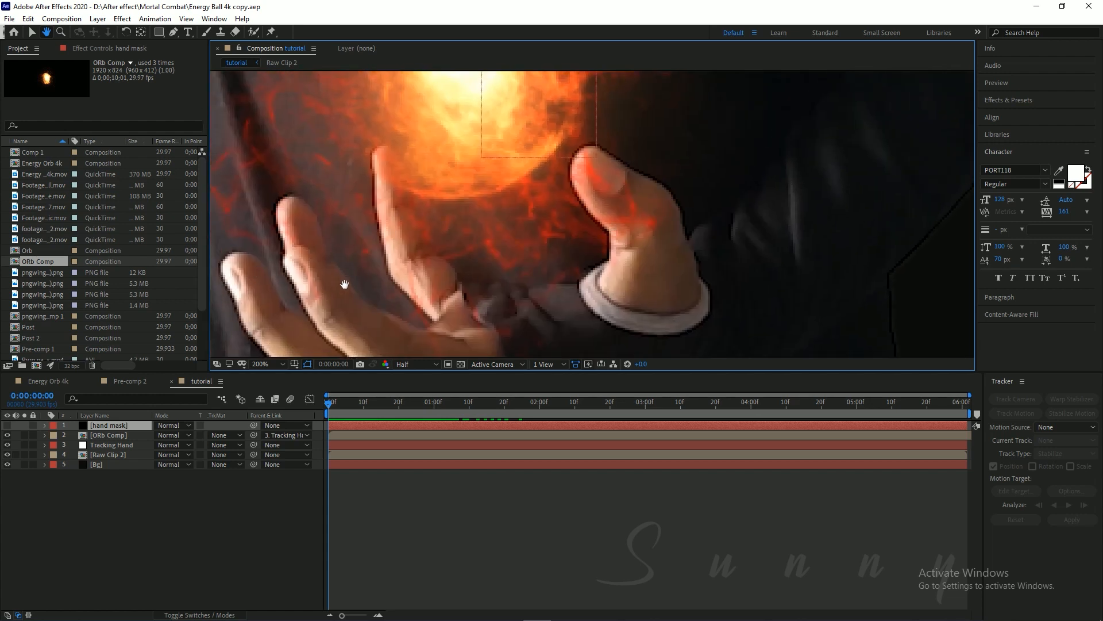
{"action": "left_click_drag", "start_coordinate": [458, 322], "coordinate": [383, 289]}
Draw a Pen mask on the hand mask layer around the lower hand's thumb, wrist, palm and one raised finger.
{"action": "key", "text": "g"}
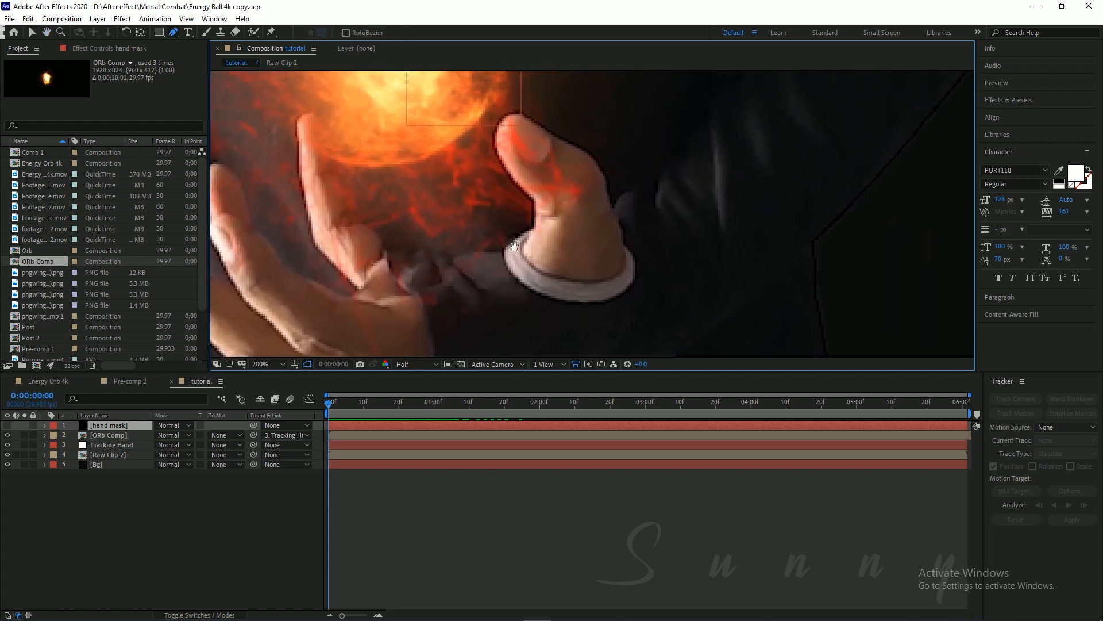
{"action": "scroll", "coordinate": [514, 246], "scroll_direction": "up", "scroll_amount": 2}
{"action": "left_click", "coordinate": [511, 258]}
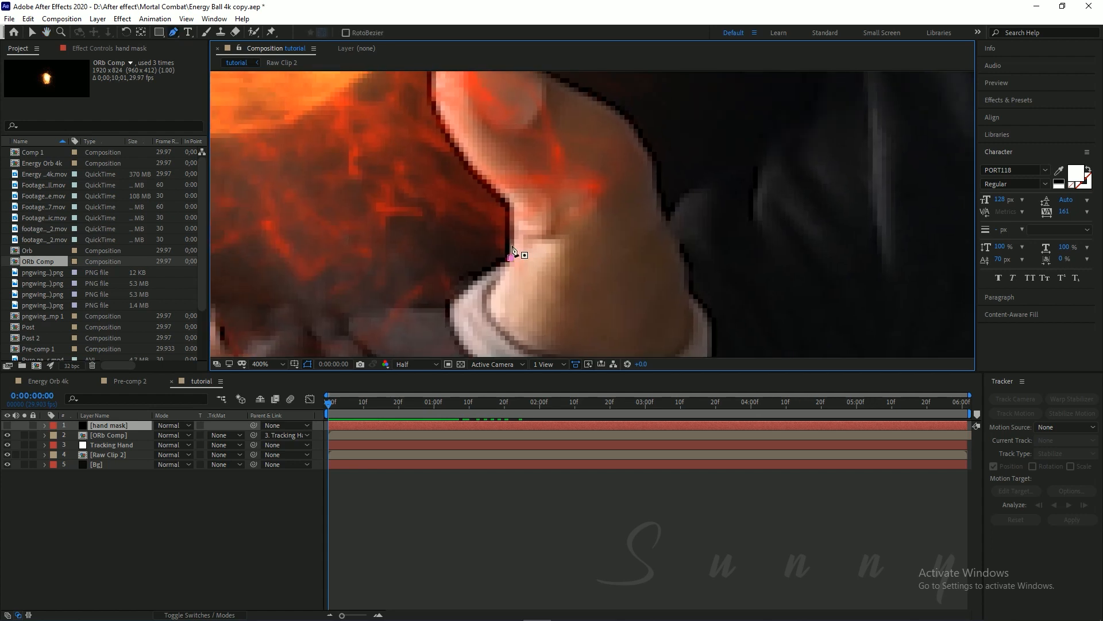
{"action": "key", "text": "ctrl+s"}
{"action": "scroll", "coordinate": [462, 158], "scroll_direction": "down", "scroll_amount": 2}
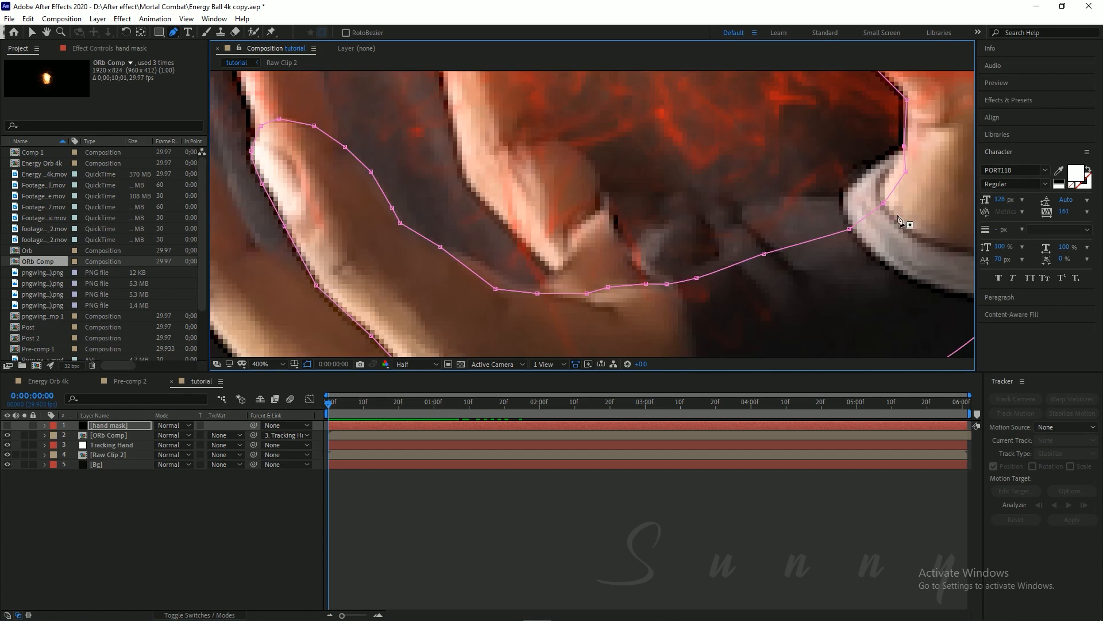
Draw a second Pen mask on the hand mask layer around the upper hand's front finger just above the orb.
{"action": "left_click_drag", "start_coordinate": [558, 157], "coordinate": [503, 196]}
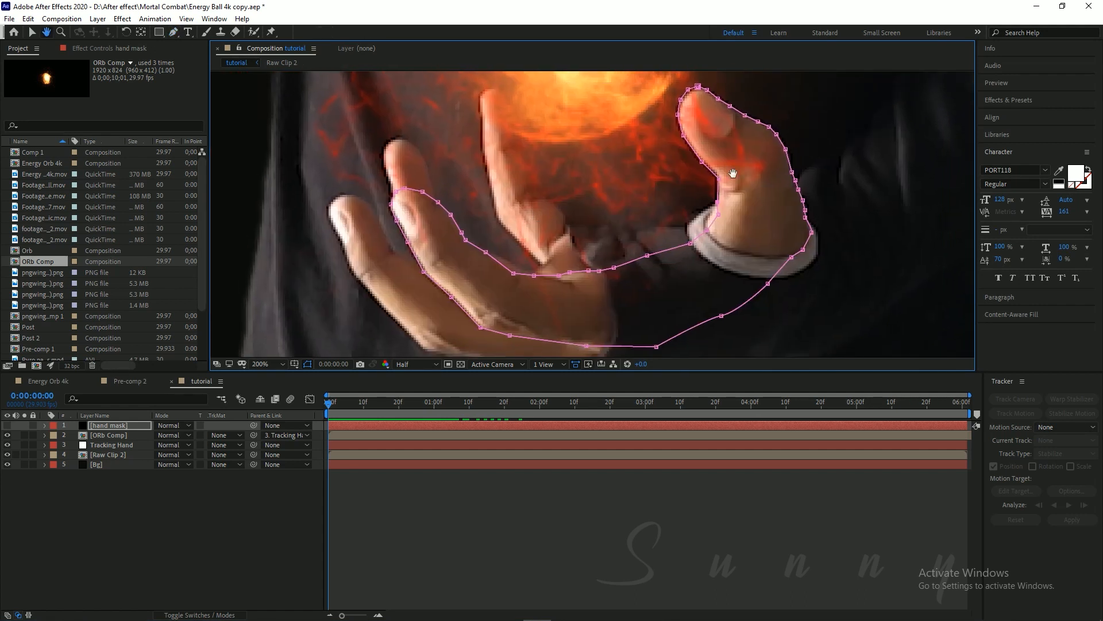
{"action": "left_click_drag", "start_coordinate": [674, 164], "coordinate": [747, 348]}
{"action": "left_click_drag", "start_coordinate": [554, 174], "coordinate": [584, 265]}
{"action": "left_click_drag", "start_coordinate": [504, 137], "coordinate": [441, 223]}
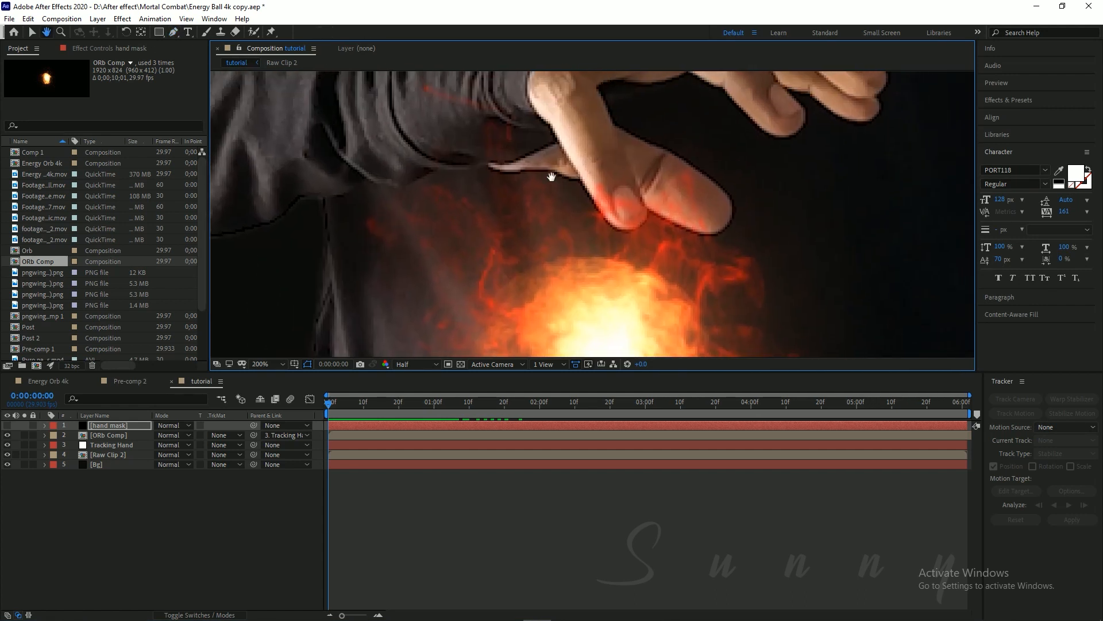
{"action": "left_click_drag", "start_coordinate": [552, 176], "coordinate": [505, 206]}
{"action": "scroll", "coordinate": [561, 209], "scroll_direction": "down", "scroll_amount": 3}
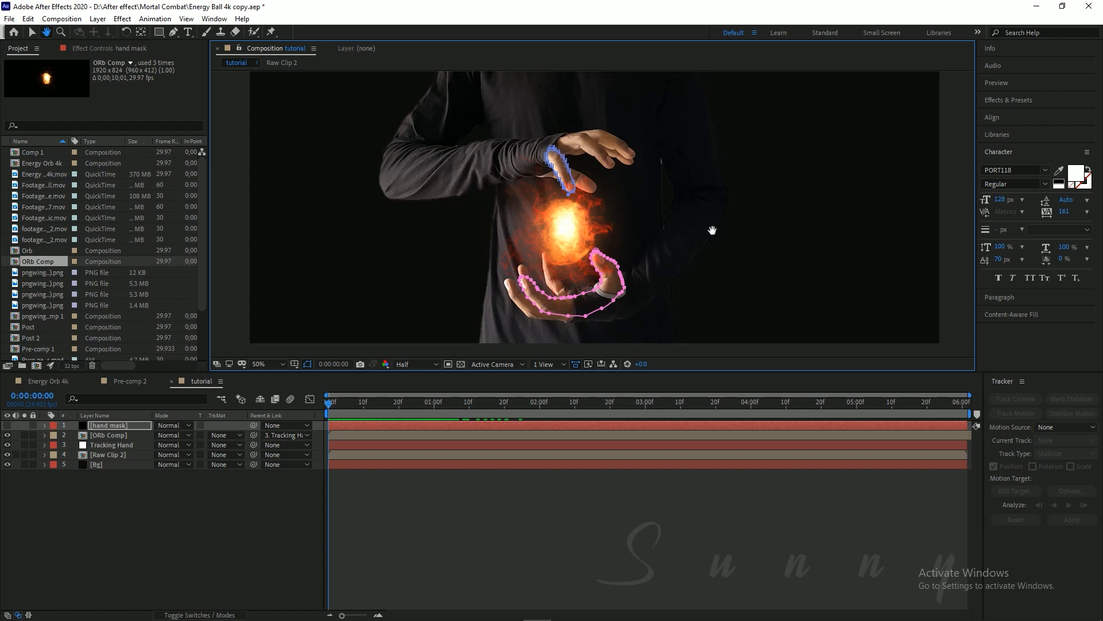
Make the hand mask layer visible and save the project.
{"action": "scroll", "coordinate": [694, 241], "scroll_direction": "up", "scroll_amount": 1}
{"action": "left_click_drag", "start_coordinate": [635, 229], "coordinate": [648, 188]}
{"action": "key", "text": "g"}
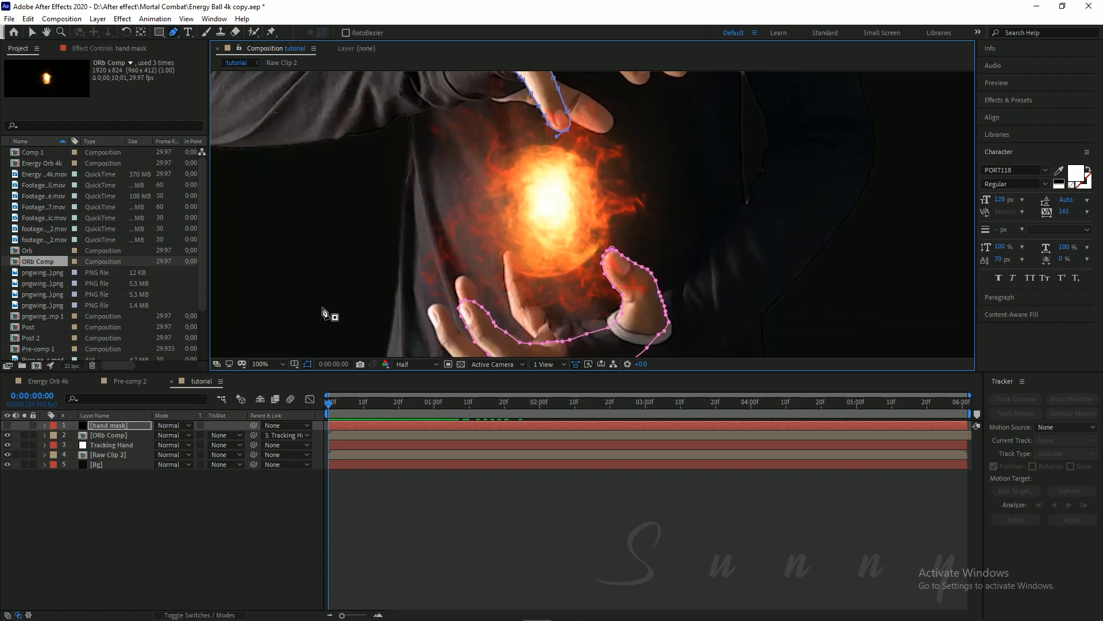
{"action": "left_click", "coordinate": [7, 425]}
{"action": "key", "text": "ctrl+s"}
Hide the mask outlines and inspect how the black hand mask shapes cover the fingers of both hands.
{"action": "left_click_drag", "start_coordinate": [698, 261], "coordinate": [660, 200]}
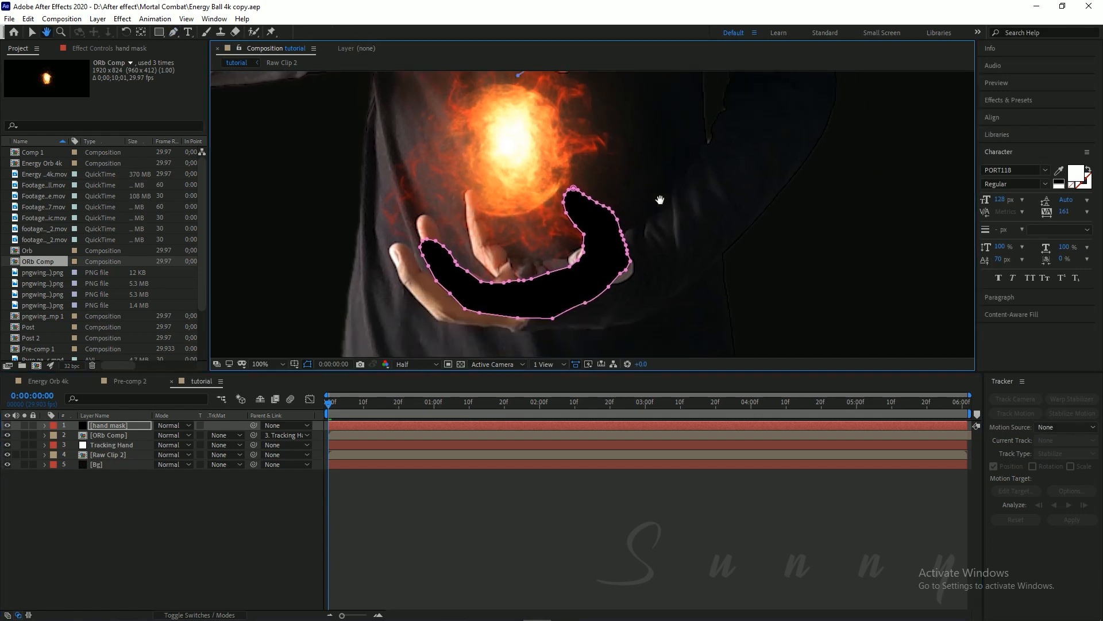
{"action": "key", "text": "g"}
{"action": "left_click", "coordinate": [308, 364]}
{"action": "key", "text": "h"}
{"action": "scroll", "coordinate": [611, 264], "scroll_direction": "down", "scroll_amount": 1}
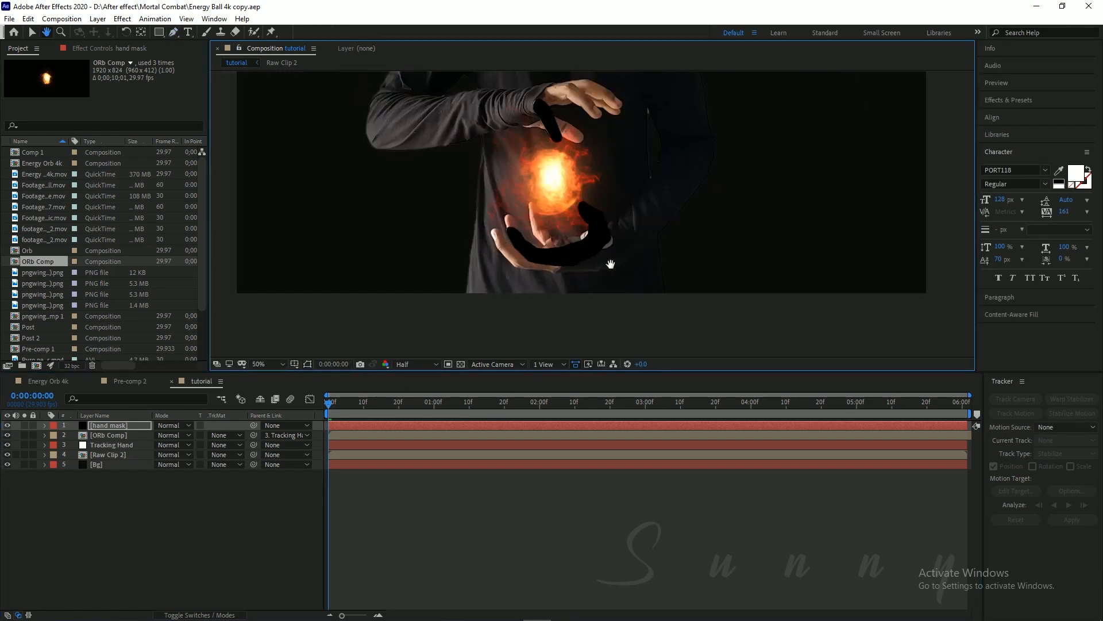
{"action": "scroll", "coordinate": [584, 256], "scroll_direction": "up", "scroll_amount": 1}
{"action": "left_click_drag", "start_coordinate": [549, 239], "coordinate": [548, 205]}
{"action": "scroll", "coordinate": [548, 205], "scroll_direction": "up", "scroll_amount": 1}
{"action": "key", "text": "g"}
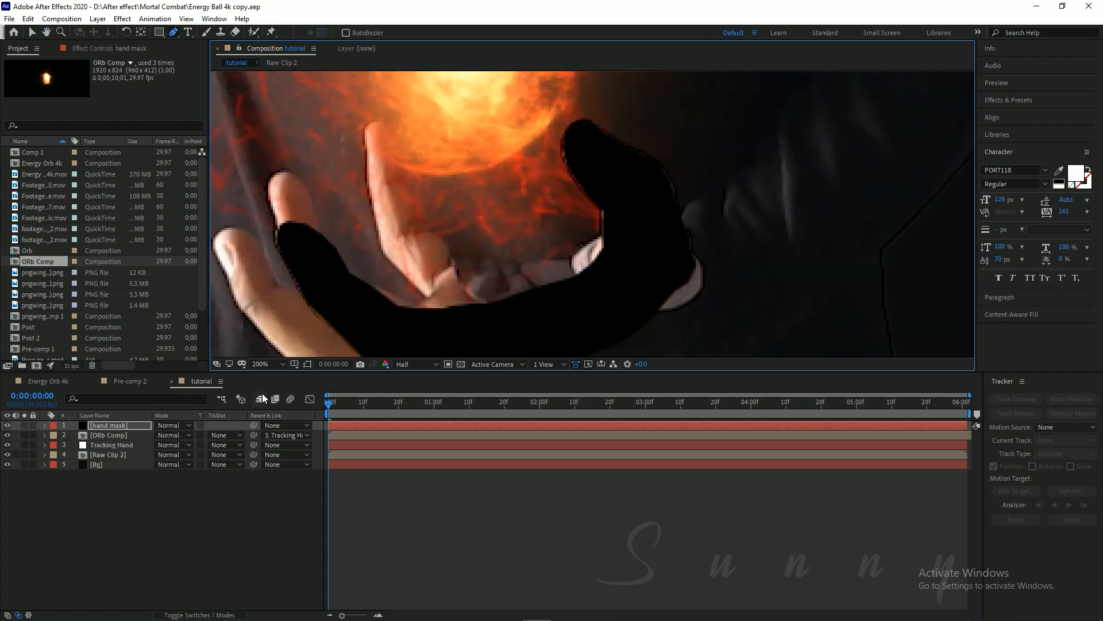
Parent the hand mask layer to the Tracking Hand null and inspect the null's tracked position between the hands.
{"action": "left_click_drag", "start_coordinate": [253, 425], "coordinate": [129, 447]}
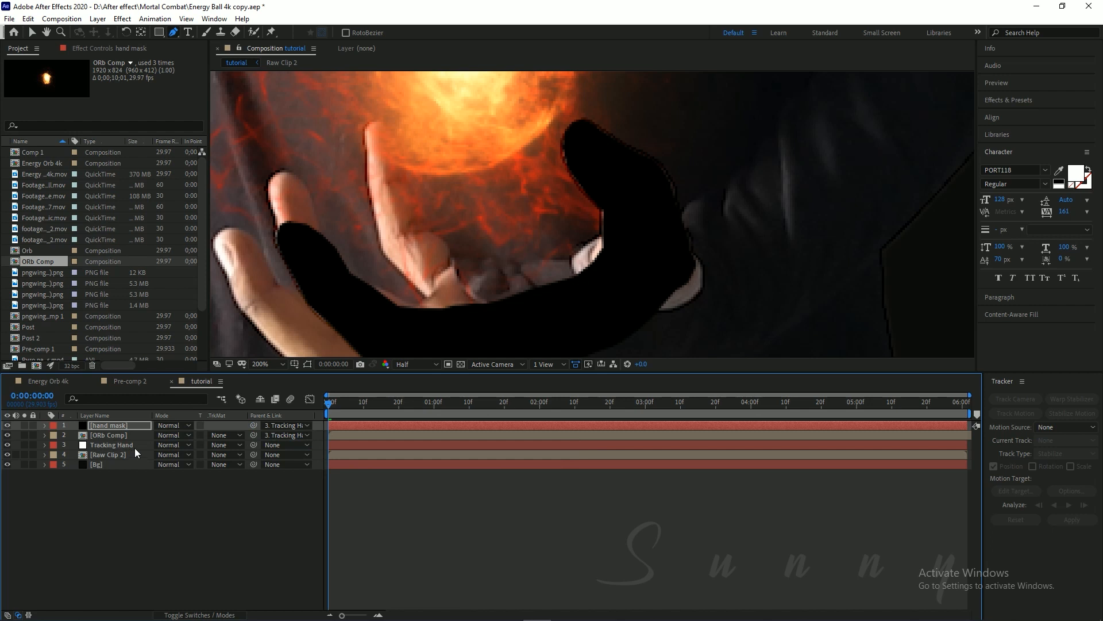
{"action": "left_click", "coordinate": [134, 447]}
{"action": "key", "text": "space"}
{"action": "mouse_move", "coordinate": [595, 235]}
{"action": "left_mouse_down"}
{"action": "mouse_move", "coordinate": [586, 199]}
{"action": "mouse_move", "coordinate": [606, 230]}
{"action": "mouse_move", "coordinate": [592, 244]}
{"action": "left_mouse_up"}
{"action": "scroll", "coordinate": [606, 230], "scroll_direction": "down", "scroll_amount": 1}
{"action": "scroll", "coordinate": [606, 230], "scroll_direction": "down", "scroll_amount": 1}
{"action": "left_click_drag", "start_coordinate": [655, 229], "coordinate": [633, 243]}
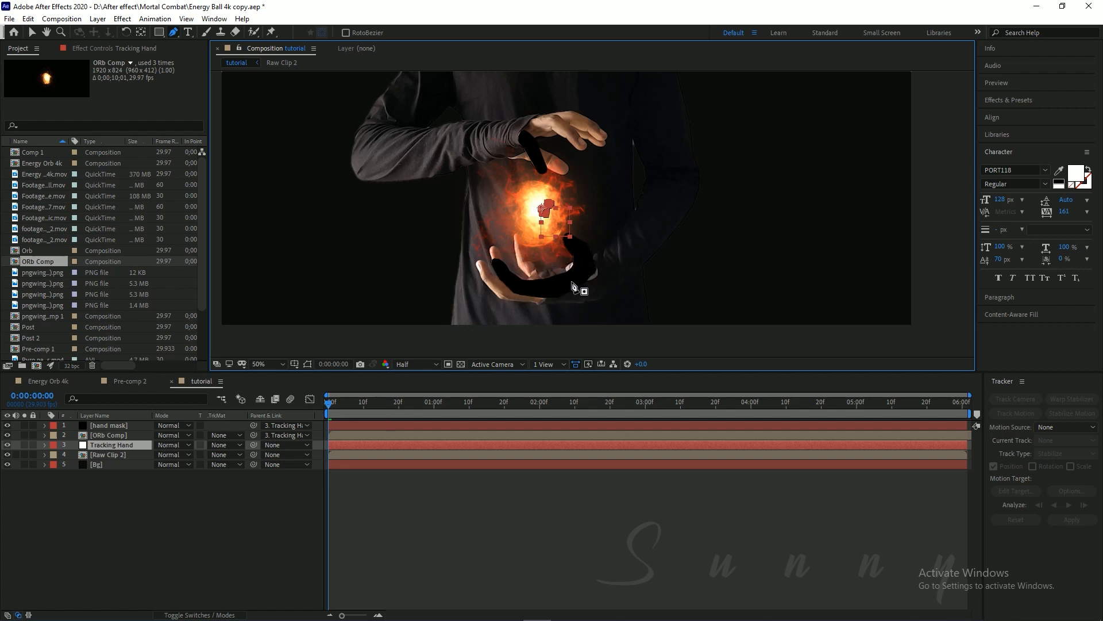
{"action": "scroll", "coordinate": [605, 232], "scroll_direction": "up", "scroll_amount": 2}
{"action": "key", "text": "h"}
{"action": "left_click_drag", "start_coordinate": [595, 234], "coordinate": [629, 159]}
{"action": "key", "text": "g"}
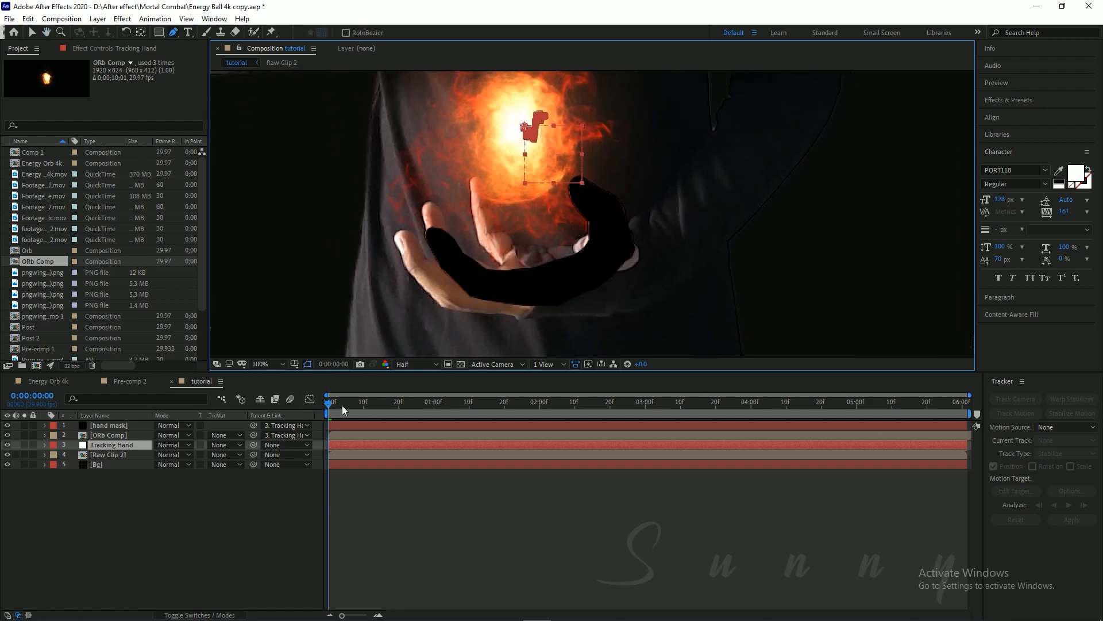
Scrub through the first second with the hand mask selected to check how its masks follow the hands, and save.
{"action": "left_click", "coordinate": [123, 425]}
{"action": "left_click", "coordinate": [397, 402]}
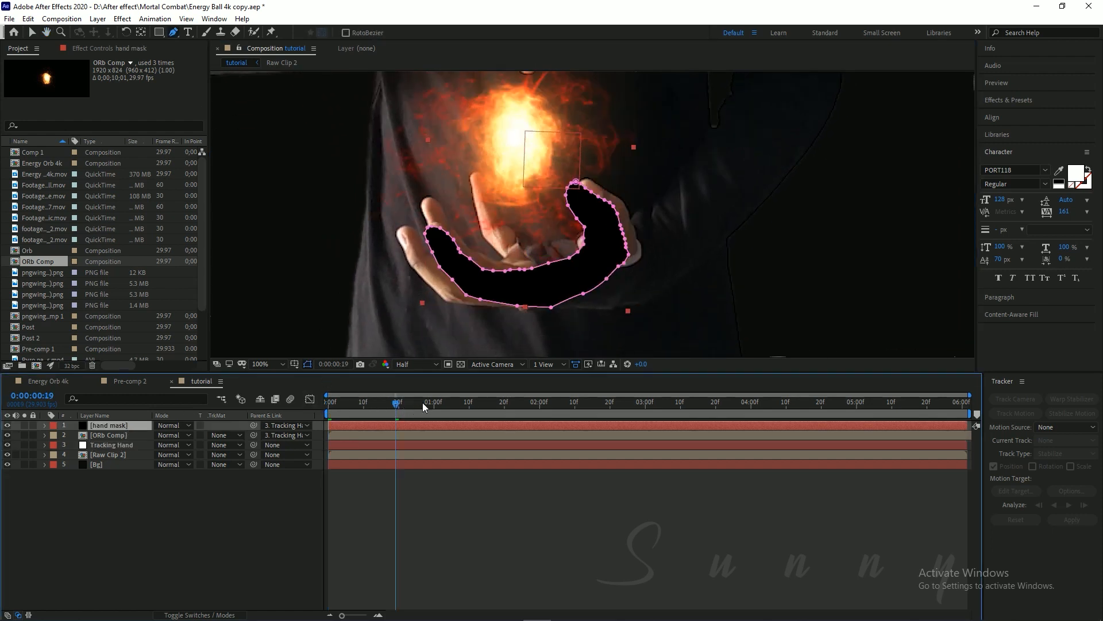
{"action": "left_click_drag", "start_coordinate": [451, 400], "coordinate": [374, 406]}
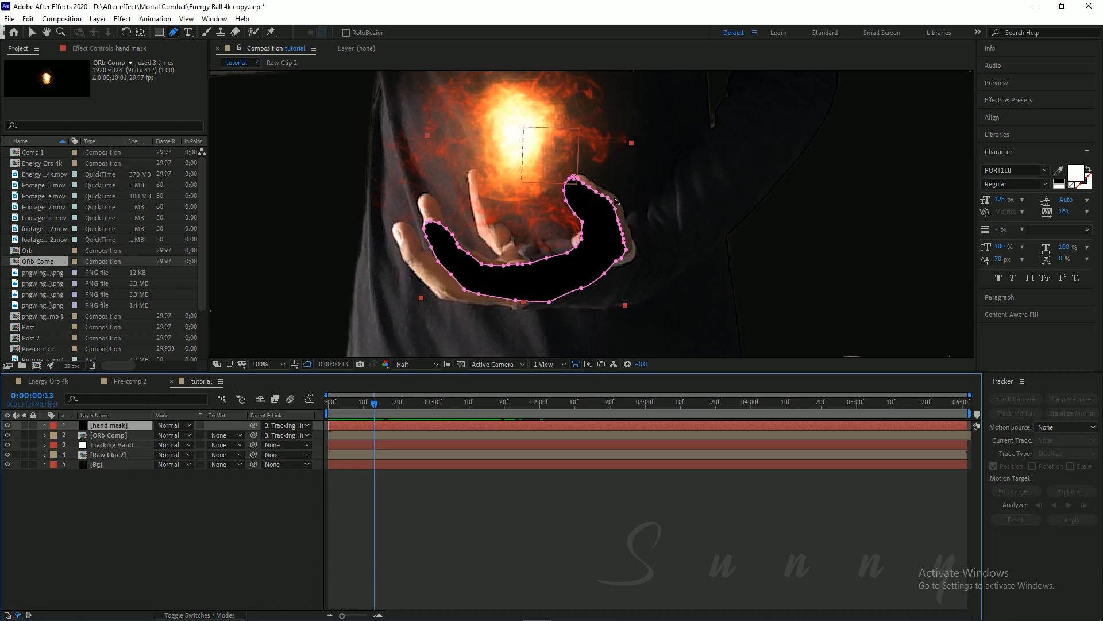
{"action": "mouse_move", "coordinate": [391, 407]}
{"action": "left_mouse_down"}
{"action": "mouse_move", "coordinate": [357, 408]}
{"action": "mouse_move", "coordinate": [399, 415]}
{"action": "mouse_move", "coordinate": [375, 418]}
{"action": "left_mouse_up"}
{"action": "key", "text": "v"}
{"action": "key", "text": "space"}
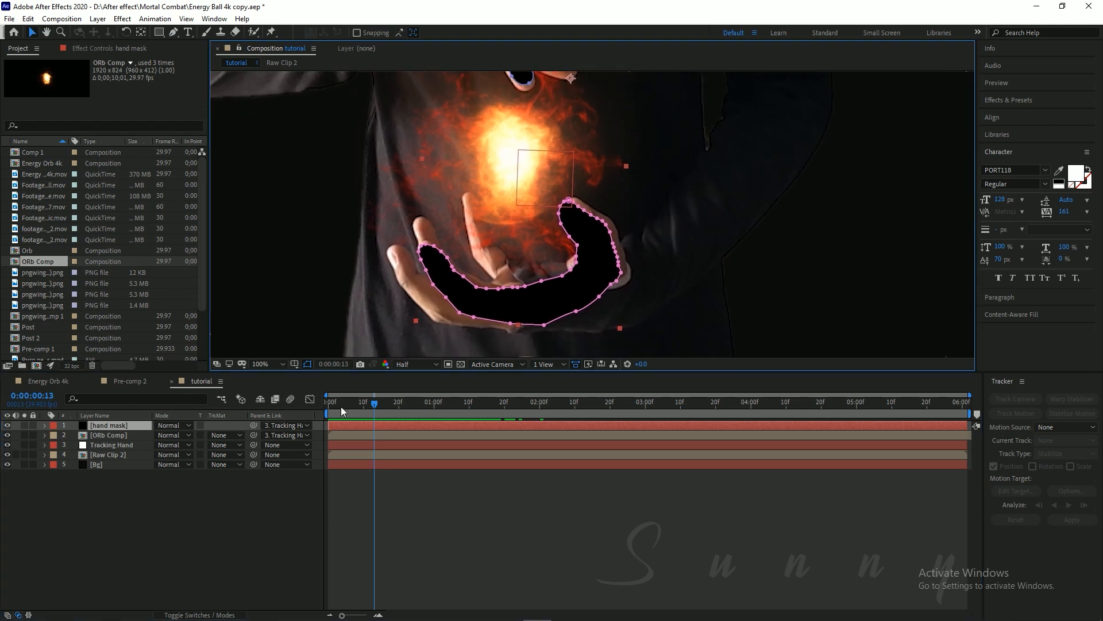
{"action": "key", "text": "space"}
{"action": "key", "text": "ctrl+s"}
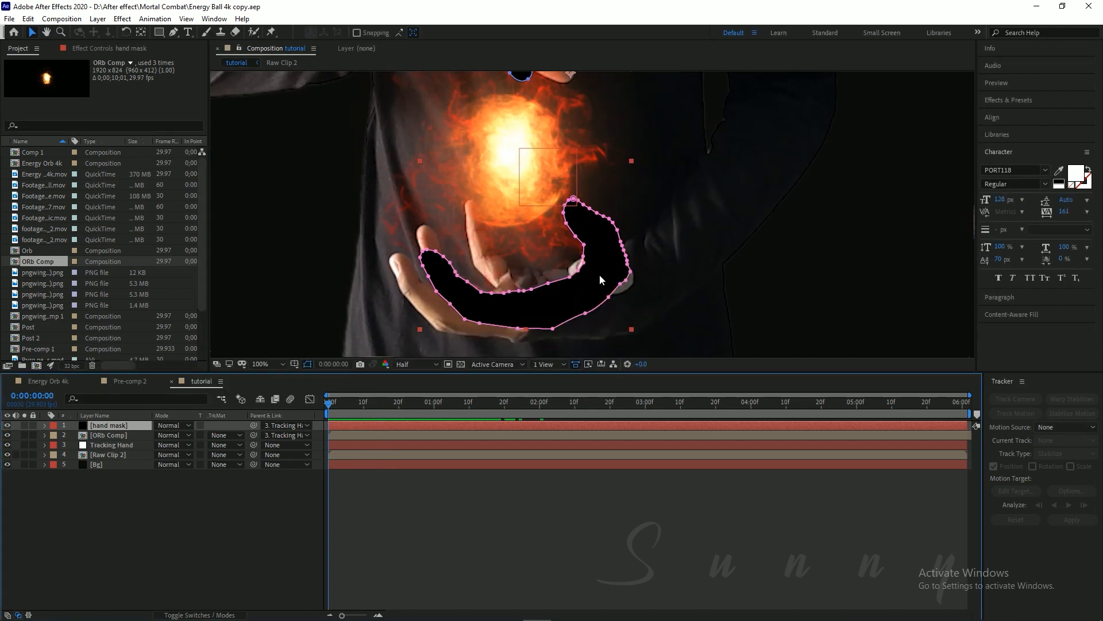
Reveal the hand mask layer's mask properties and enable Mask Path keyframing for Mask 1 at the first frame.
{"action": "key", "text": "h"}
{"action": "left_click_drag", "start_coordinate": [580, 202], "coordinate": [566, 158]}
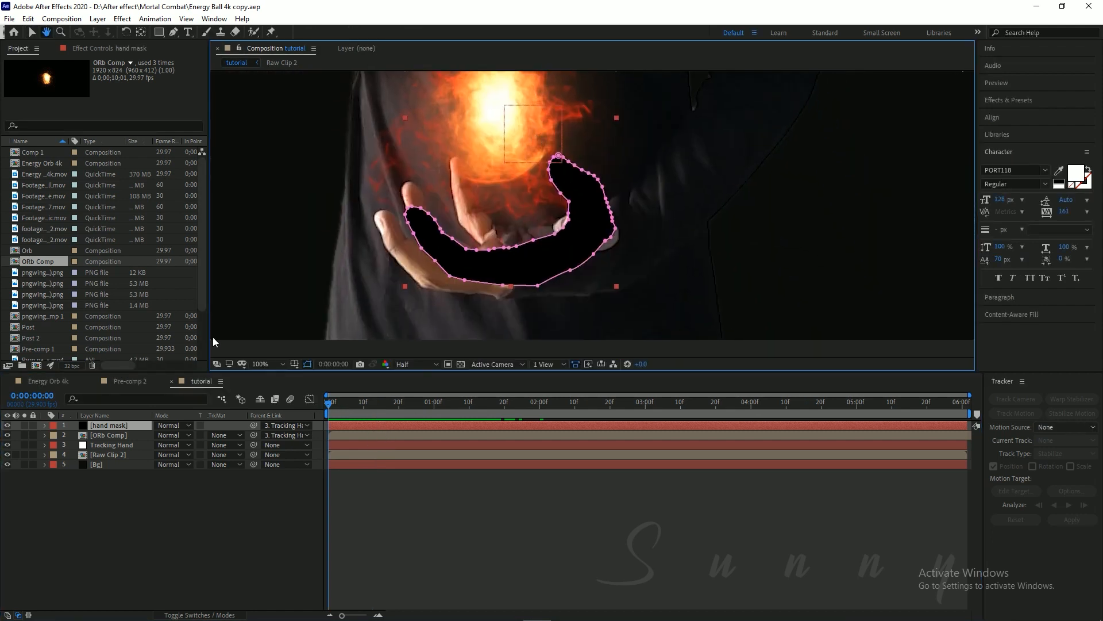
{"action": "key", "text": "v"}
{"action": "left_click", "coordinate": [139, 414]}
{"action": "key", "text": "m"}
{"action": "key", "text": "m"}
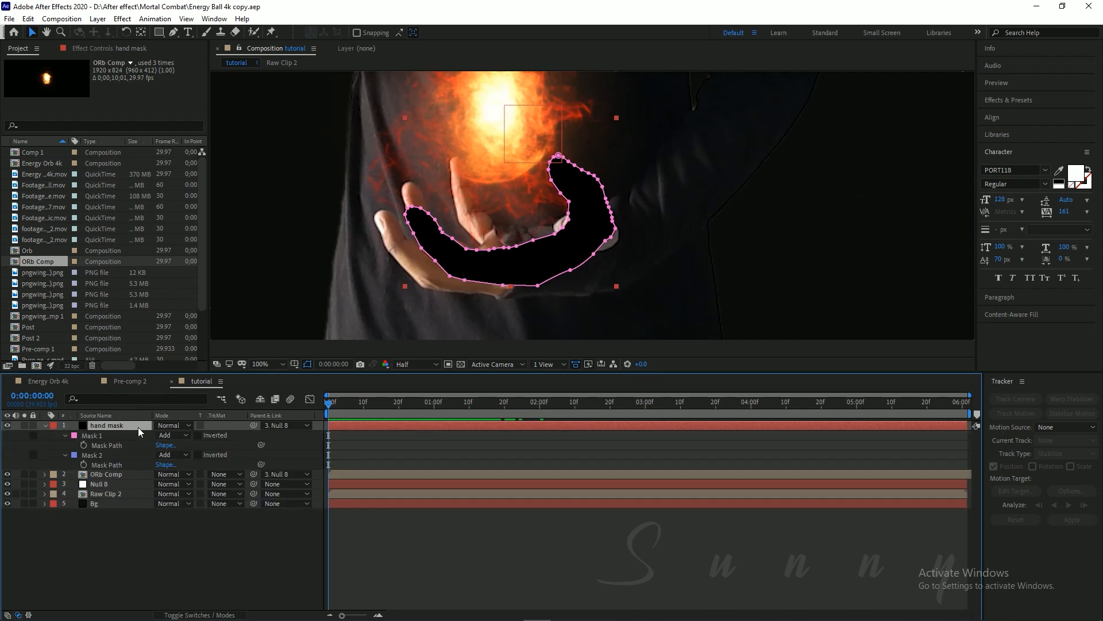
{"action": "left_click", "coordinate": [90, 436]}
{"action": "scroll", "coordinate": [538, 218], "scroll_direction": "up", "scroll_amount": 2}
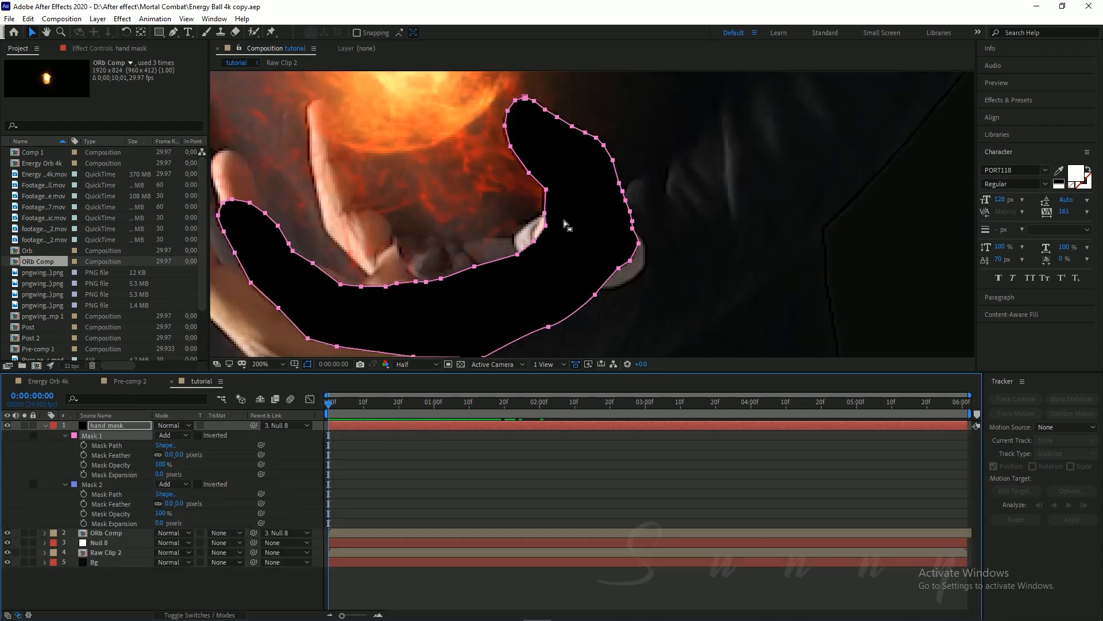
{"action": "left_click", "coordinate": [84, 446]}
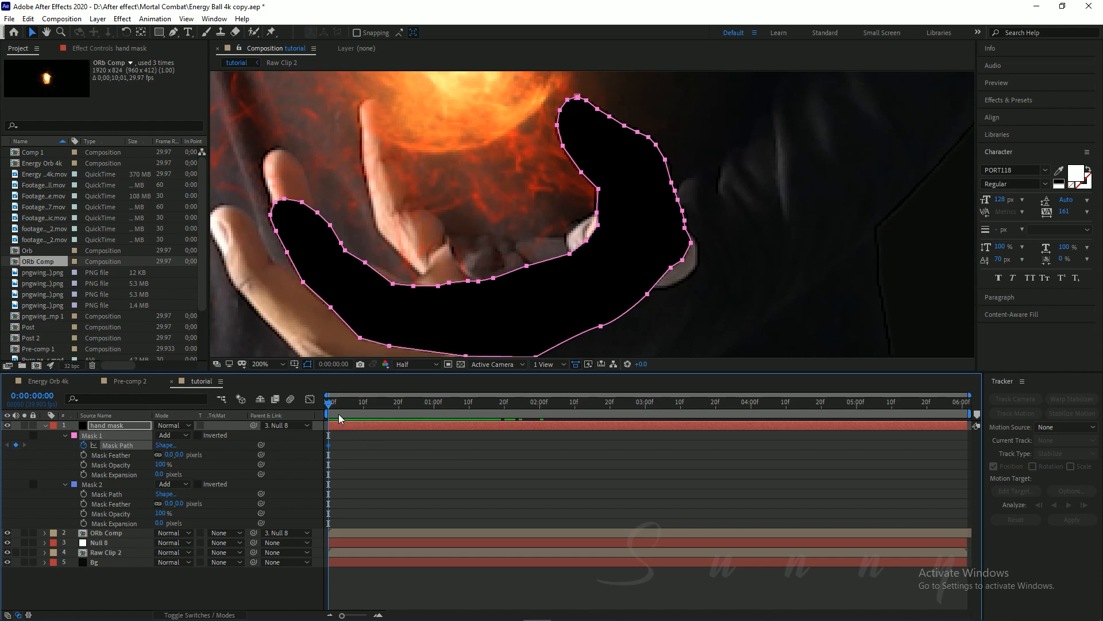
At 0:00:00:10, move the Mask 1 path to fit the lower hand's thumb and palm.
{"action": "left_click_drag", "start_coordinate": [346, 405], "coordinate": [364, 409]}
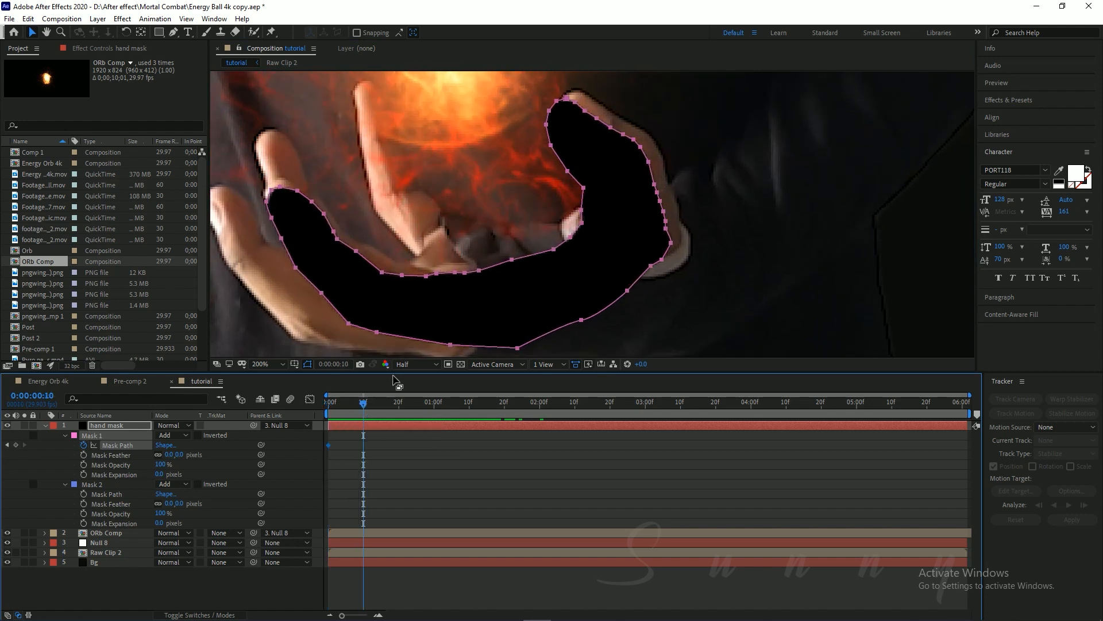
{"action": "left_click_drag", "start_coordinate": [583, 230], "coordinate": [546, 251]}
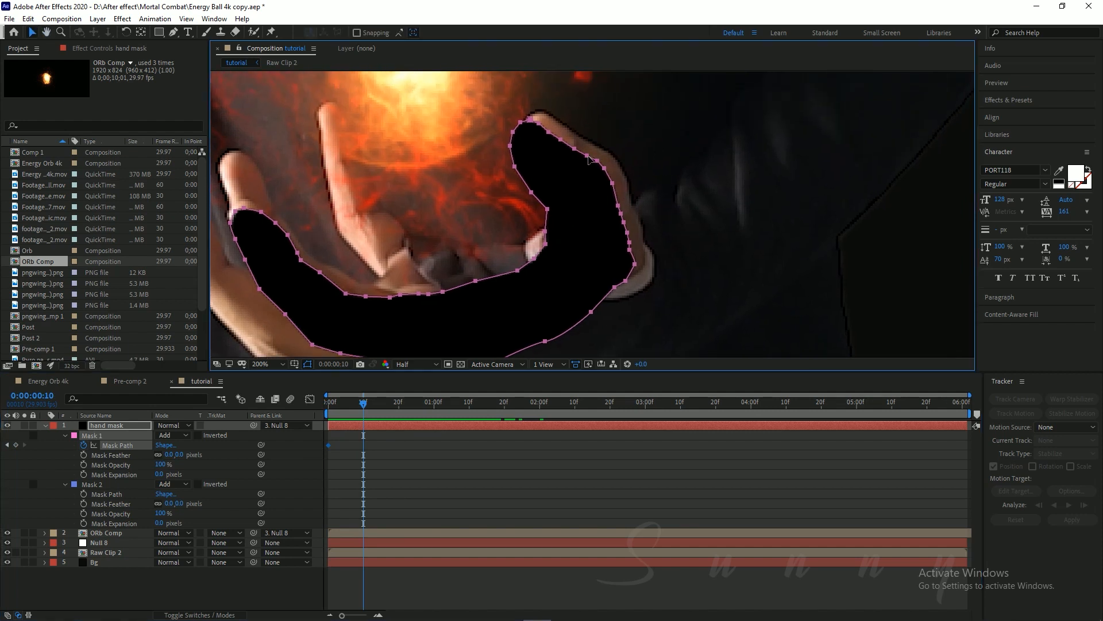
{"action": "left_click_drag", "start_coordinate": [588, 156], "coordinate": [597, 147]}
{"action": "left_click_drag", "start_coordinate": [537, 299], "coordinate": [564, 273]}
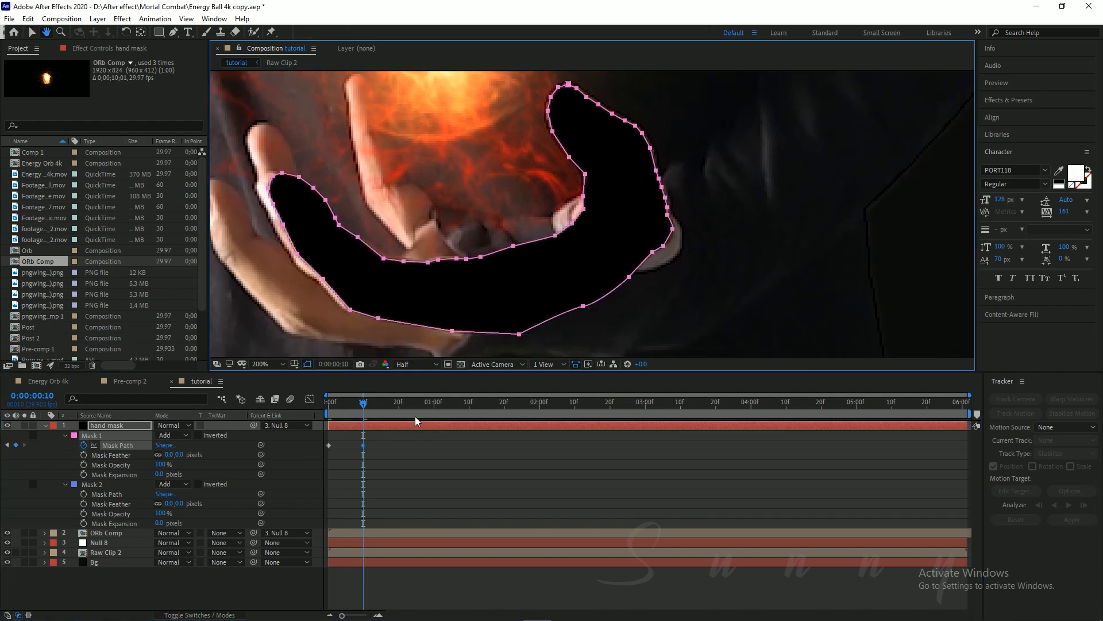
Keyframe the Mask 1 path about every ten frames from 0:00:00:20 to 0:00:06:00, refitting it to the lower hand.
{"action": "left_click", "coordinate": [399, 405]}
{"action": "left_click_drag", "start_coordinate": [633, 173], "coordinate": [689, 200]}
{"action": "left_click", "coordinate": [434, 405]}
{"action": "left_click", "coordinate": [469, 405]}
{"action": "left_click", "coordinate": [506, 405]}
{"action": "left_click", "coordinate": [539, 405]}
{"action": "left_click_drag", "start_coordinate": [591, 407], "coordinate": [576, 409]}
{"action": "left_click_drag", "start_coordinate": [655, 169], "coordinate": [652, 184]}
{"action": "left_click", "coordinate": [610, 405]}
{"action": "left_click", "coordinate": [643, 405]}
{"action": "left_click_drag", "start_coordinate": [666, 118], "coordinate": [648, 174]}
{"action": "left_click", "coordinate": [682, 404]}
{"action": "left_click", "coordinate": [716, 407]}
{"action": "left_click", "coordinate": [753, 404]}
{"action": "left_click", "coordinate": [788, 405]}
{"action": "left_click", "coordinate": [823, 404]}
{"action": "left_click", "coordinate": [858, 406]}
{"action": "left_click", "coordinate": [891, 404]}
{"action": "left_click", "coordinate": [925, 405]}
{"action": "left_click", "coordinate": [964, 405]}
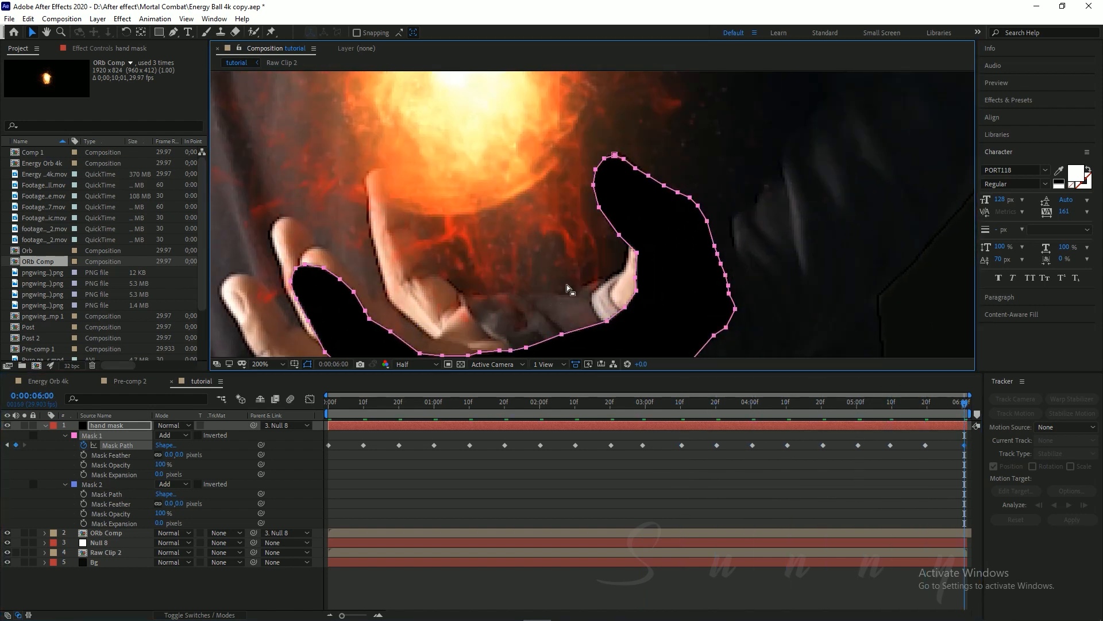
Return to the first frame and enable Mask Path keyframing for Mask 2 on the upper hand's finger.
{"action": "scroll", "coordinate": [567, 288], "scroll_direction": "down", "scroll_amount": 1}
{"action": "key", "text": "space"}
{"action": "left_click_drag", "start_coordinate": [598, 287], "coordinate": [621, 290]}
{"action": "left_click_drag", "start_coordinate": [564, 214], "coordinate": [572, 312]}
{"action": "scroll", "coordinate": [564, 264], "scroll_direction": "up", "scroll_amount": 1}
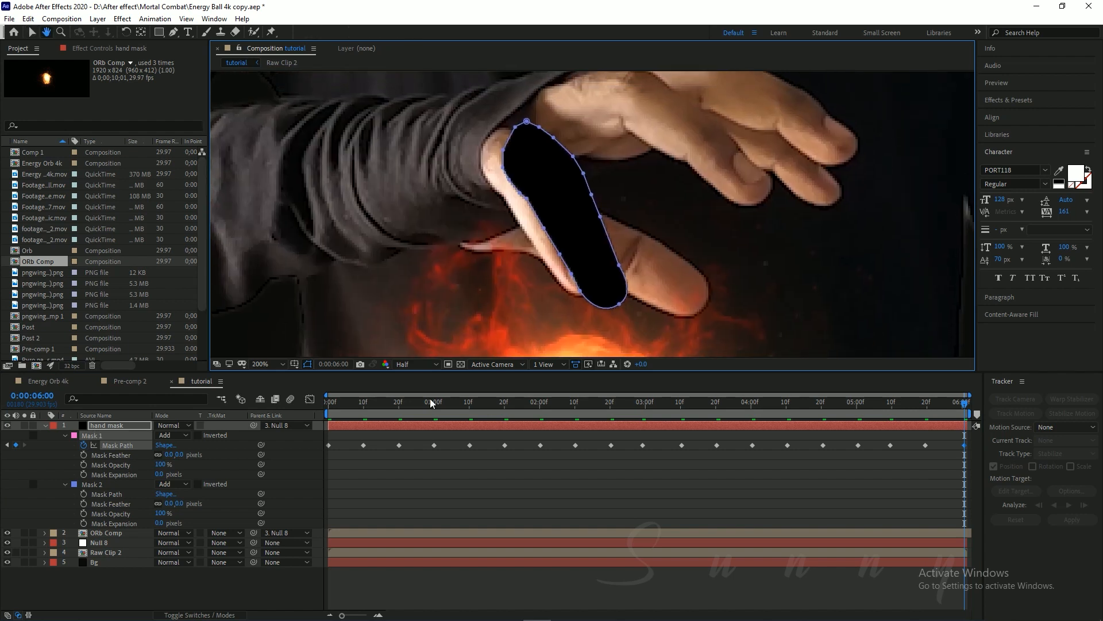
{"action": "left_click_drag", "start_coordinate": [430, 402], "coordinate": [1, 508]}
{"action": "left_click", "coordinate": [105, 486]}
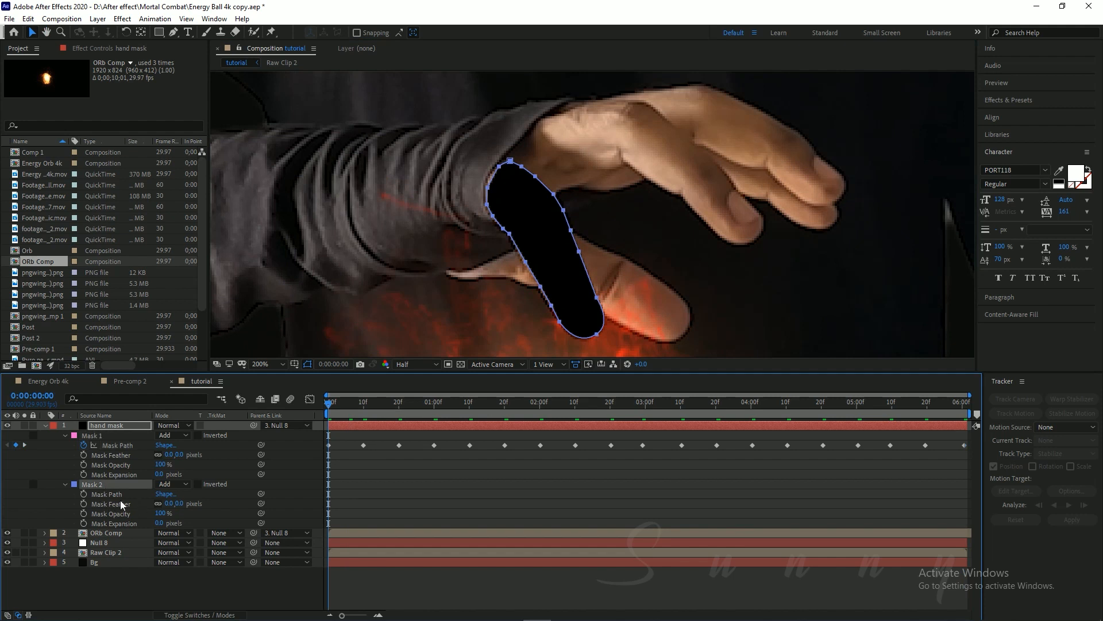
{"action": "left_click", "coordinate": [84, 494]}
Refit the Mask 2 path to the upper hand's finger at 0:00:00:10, 0:00:00:20 and 0:00:01:00.
{"action": "left_click", "coordinate": [364, 402]}
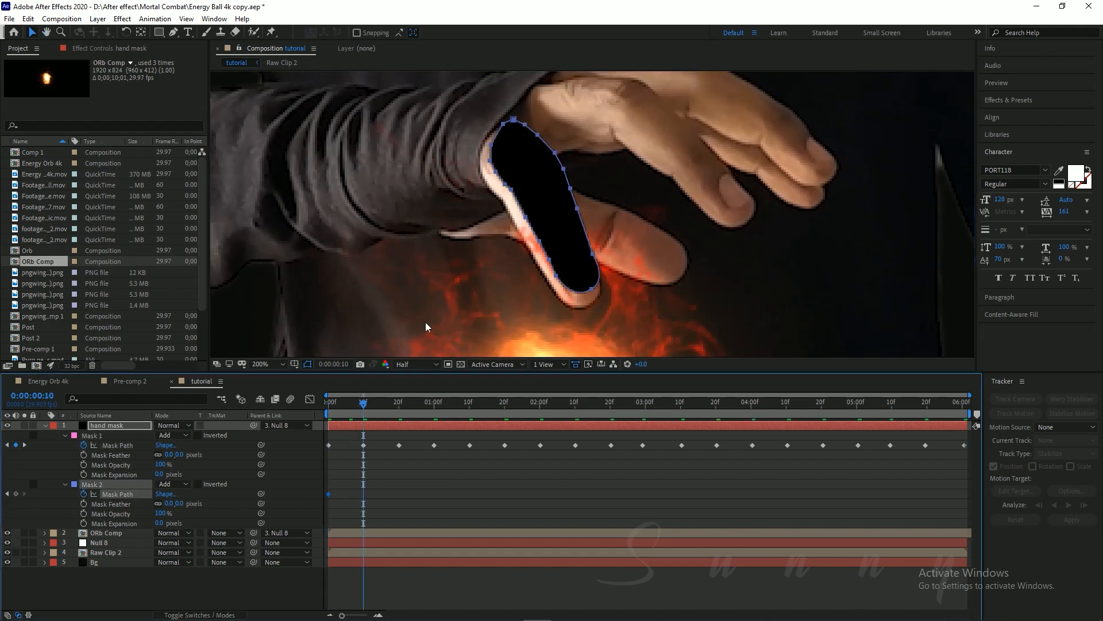
{"action": "left_click_drag", "start_coordinate": [470, 209], "coordinate": [448, 206]}
{"action": "left_click_drag", "start_coordinate": [516, 241], "coordinate": [511, 254]}
{"action": "left_click", "coordinate": [398, 403]}
{"action": "left_click", "coordinate": [434, 402]}
{"action": "left_click_drag", "start_coordinate": [516, 253], "coordinate": [551, 221]}
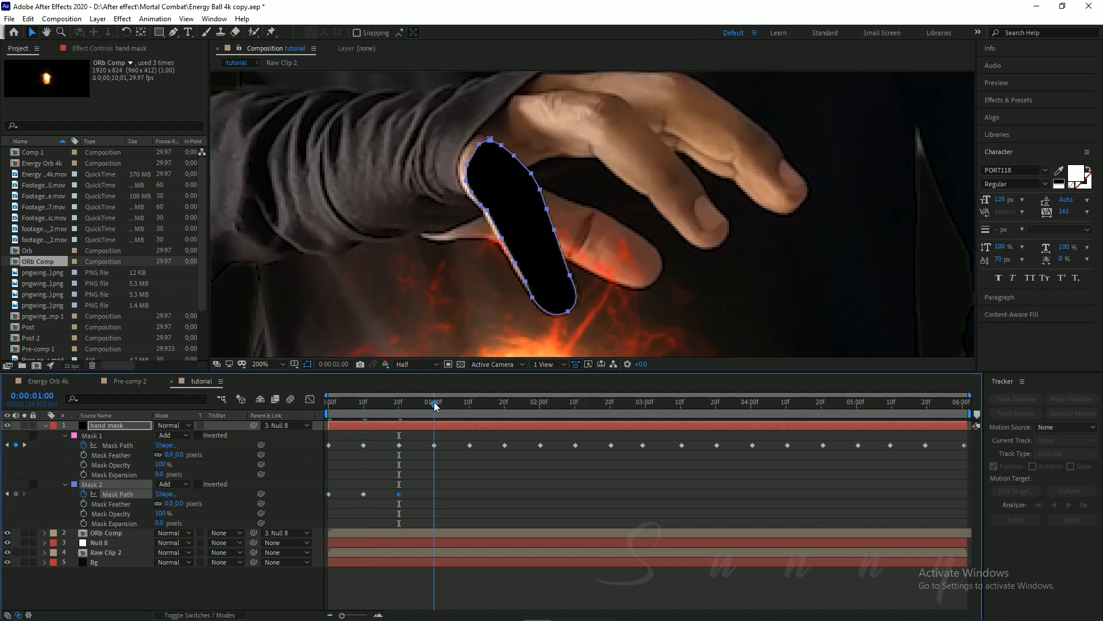
Keyframe the Mask 2 path about every ten frames from 0:00:01:10 to 0:00:06:00, following the upper hand's finger.
{"action": "left_click", "coordinate": [469, 402]}
{"action": "left_click", "coordinate": [504, 403]}
{"action": "left_click", "coordinate": [540, 402]}
{"action": "left_click", "coordinate": [576, 402]}
{"action": "left_click", "coordinate": [611, 405]}
{"action": "left_click", "coordinate": [643, 405]}
{"action": "left_click", "coordinate": [682, 404]}
{"action": "left_click_drag", "start_coordinate": [557, 224], "coordinate": [569, 216]}
{"action": "left_click", "coordinate": [752, 406]}
{"action": "left_click", "coordinate": [787, 404]}
{"action": "left_click", "coordinate": [823, 405]}
{"action": "left_click", "coordinate": [858, 404]}
{"action": "left_click", "coordinate": [891, 404]}
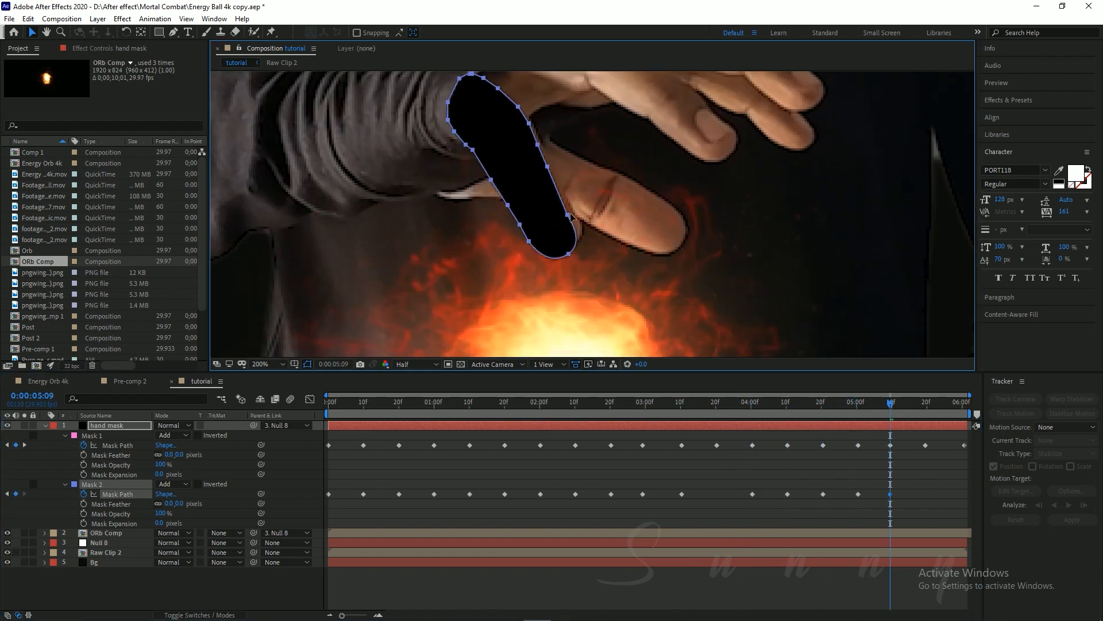
{"action": "left_click_drag", "start_coordinate": [890, 404], "coordinate": [964, 405]}
{"action": "left_click_drag", "start_coordinate": [570, 216], "coordinate": [568, 206]}
Save the project, return to the first frame and collapse the hand mask layer's mask properties.
{"action": "scroll", "coordinate": [593, 210], "scroll_direction": "down", "scroll_amount": 2}
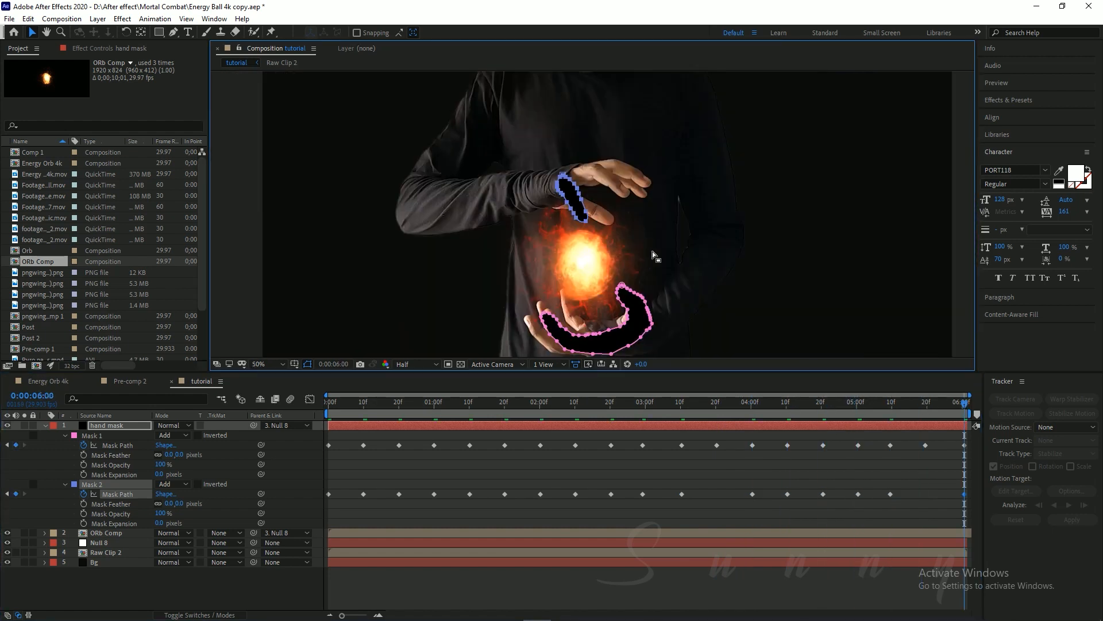
{"action": "scroll", "coordinate": [644, 259], "scroll_direction": "up", "scroll_amount": 2}
{"action": "key", "text": "ctrl+s"}
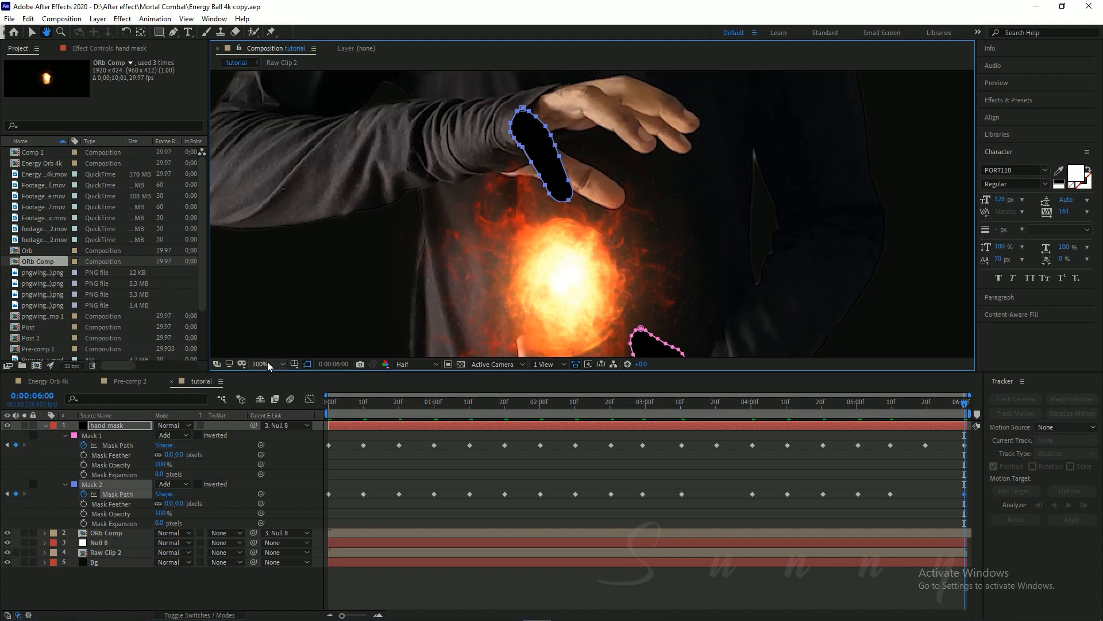
{"action": "key", "text": "v"}
{"action": "left_click", "coordinate": [276, 365]}
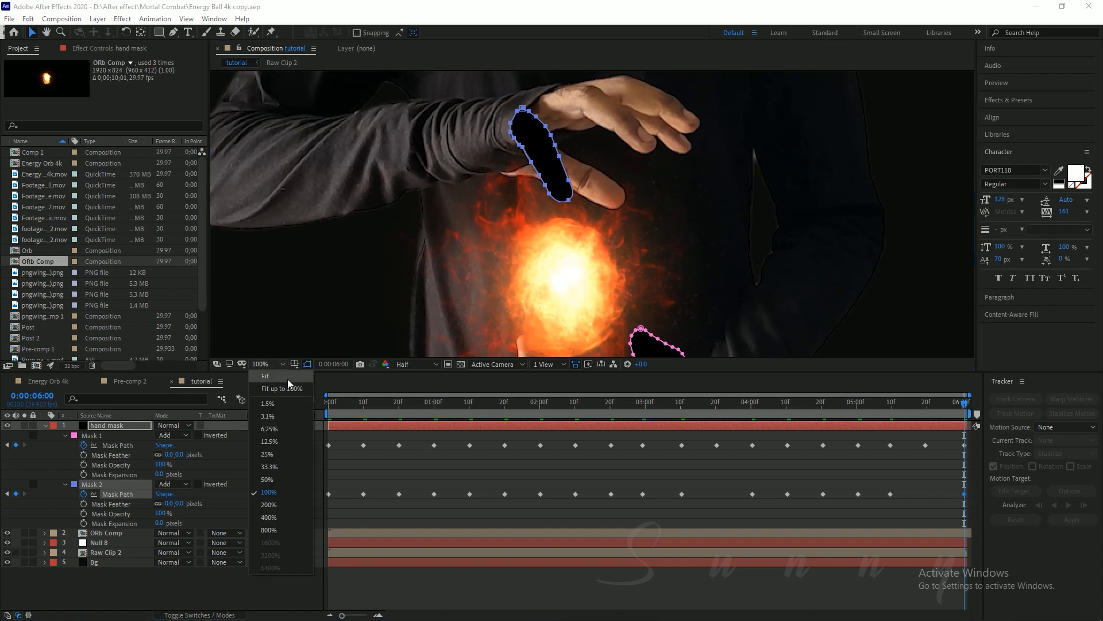
{"action": "left_click", "coordinate": [288, 378]}
{"action": "key", "text": "Home"}
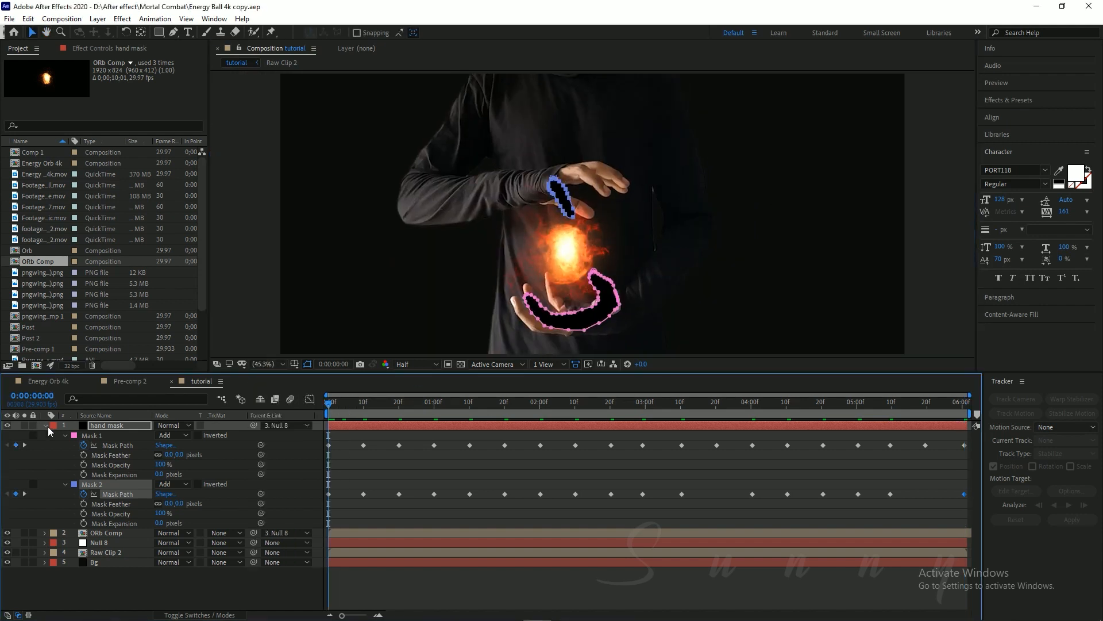
{"action": "left_click", "coordinate": [46, 426]}
Set the ORb Comp layer's track matte to Alpha Inverted Matte using the hand mask layer.
{"action": "left_click", "coordinate": [123, 426]}
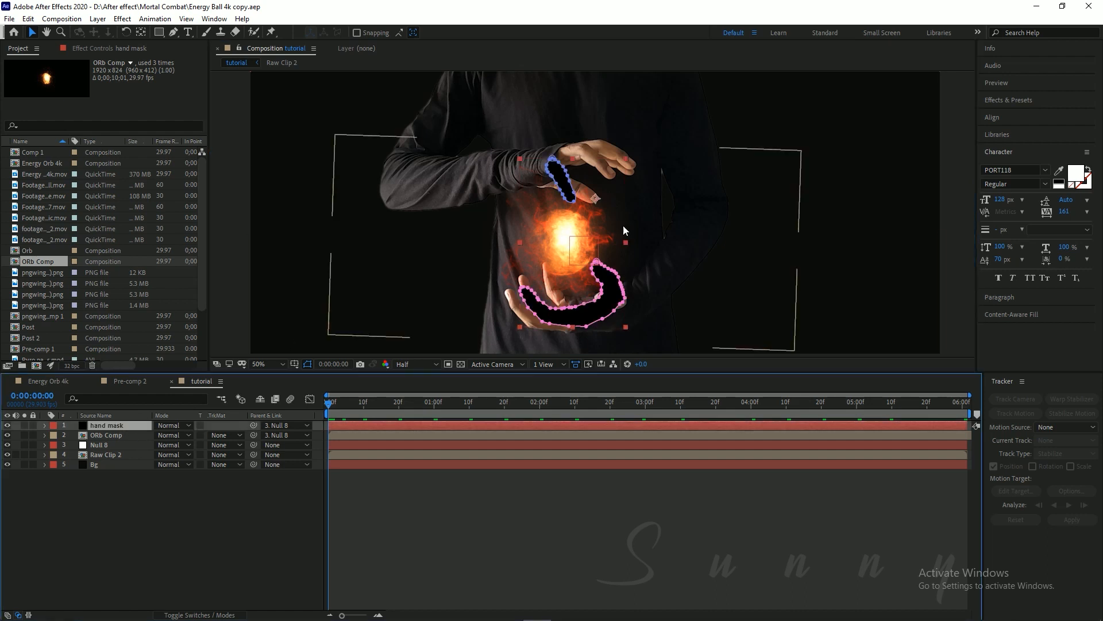
{"action": "key", "text": "h"}
{"action": "left_click_drag", "start_coordinate": [580, 306], "coordinate": [571, 280]}
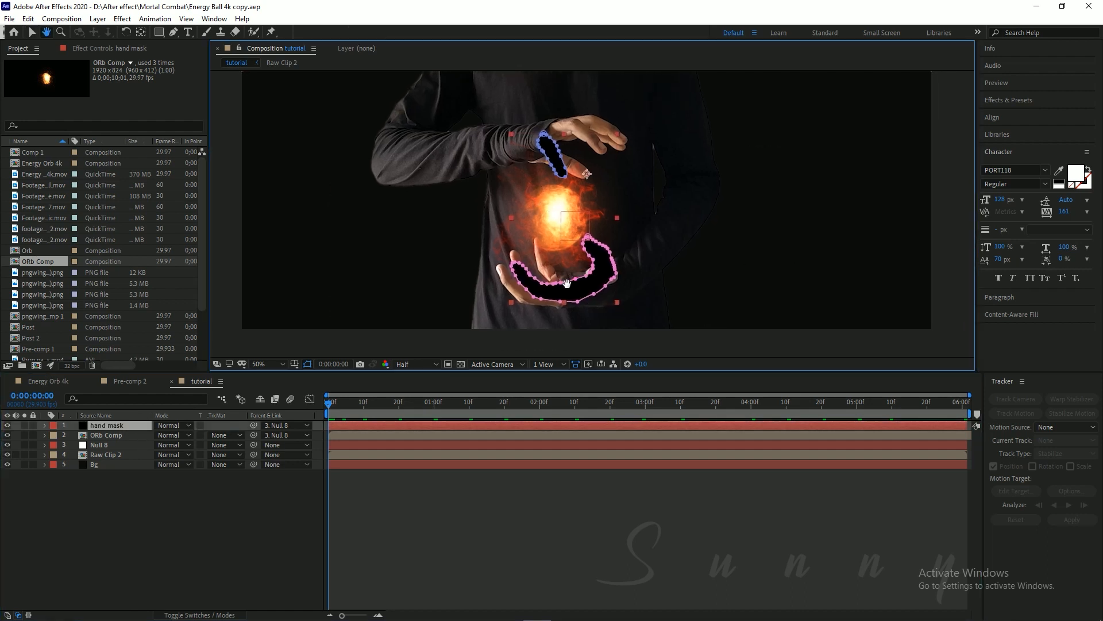
{"action": "scroll", "coordinate": [567, 283], "scroll_direction": "up", "scroll_amount": 2}
{"action": "key", "text": "v"}
{"action": "left_click", "coordinate": [121, 434]}
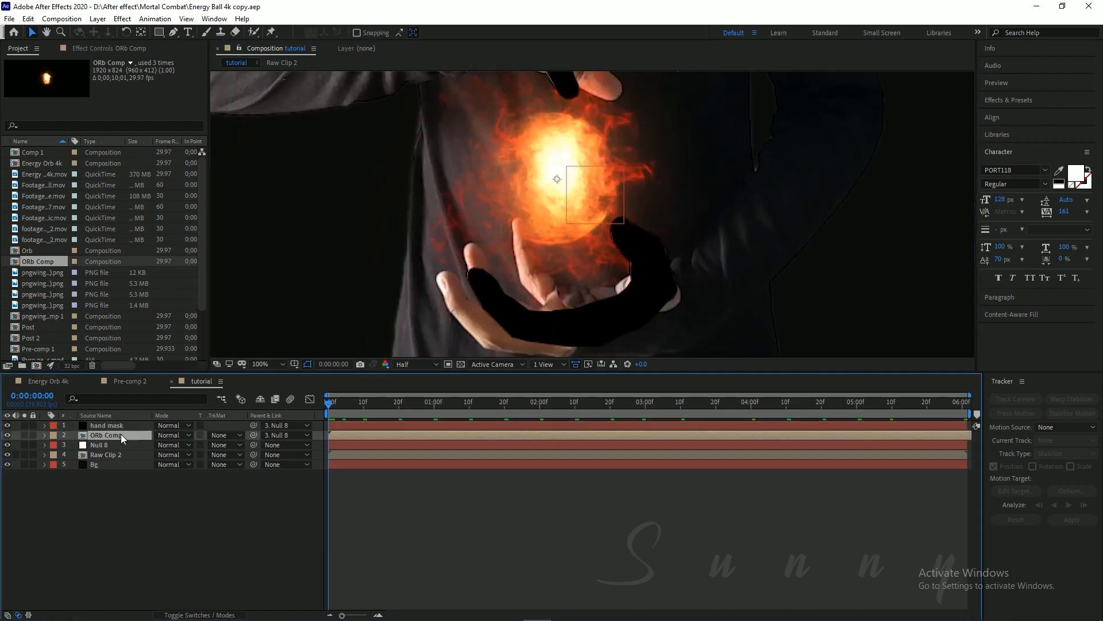
{"action": "left_click", "coordinate": [224, 436]}
{"action": "left_click", "coordinate": [250, 476]}
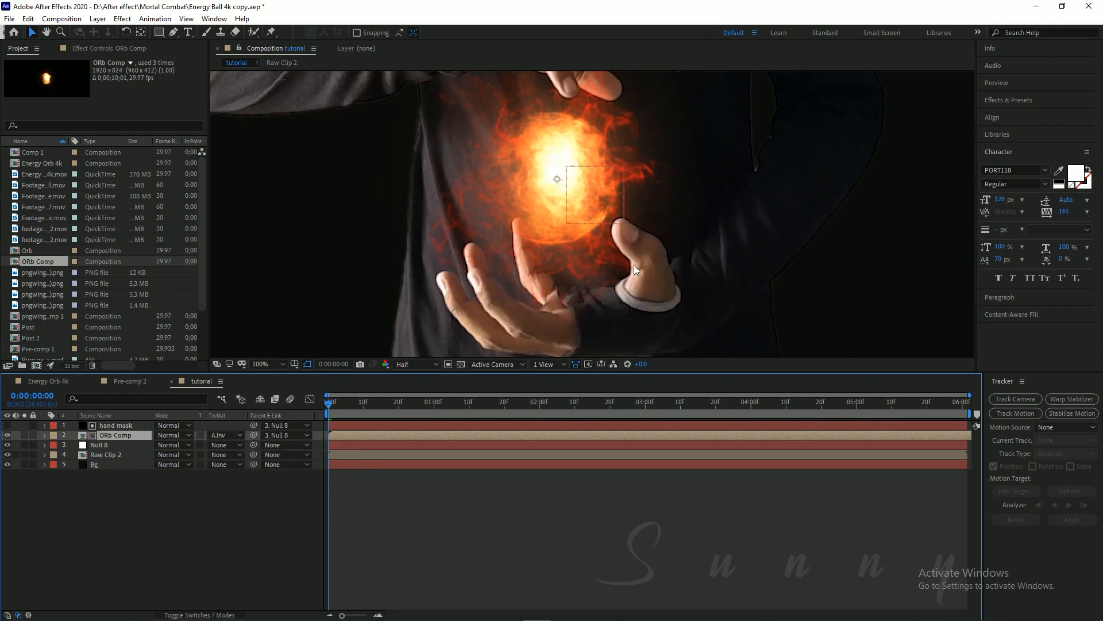
Switch the ORb Comp layer's track matte off and back to Alpha Inverted Matte to compare the finger overlap.
{"action": "left_click_drag", "start_coordinate": [637, 271], "coordinate": [624, 275]}
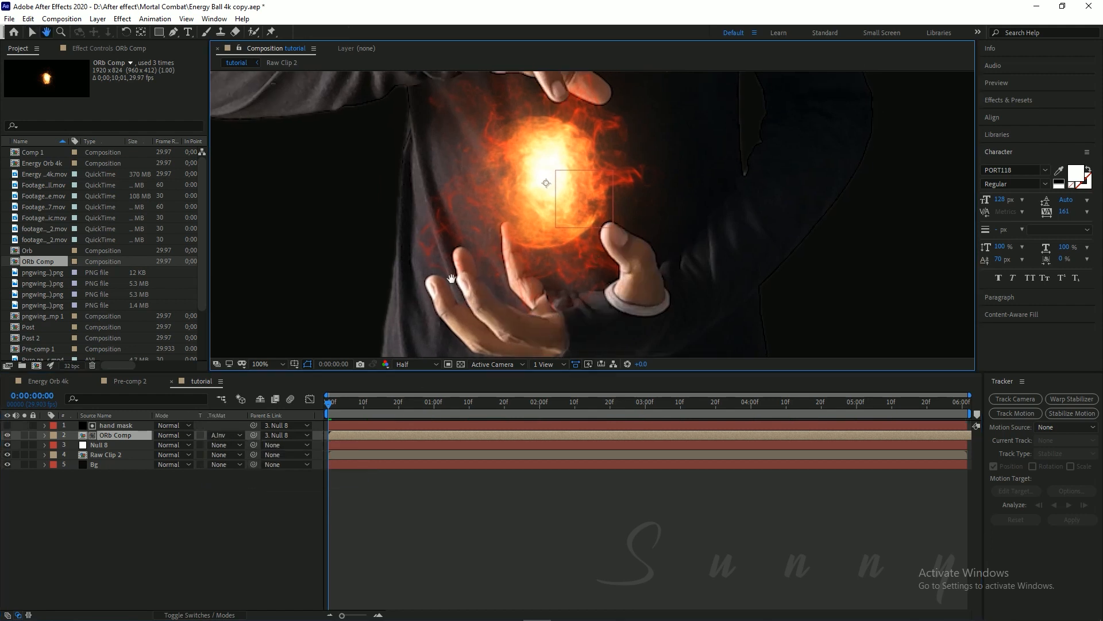
{"action": "left_click", "coordinate": [220, 436]}
{"action": "left_click", "coordinate": [231, 447]}
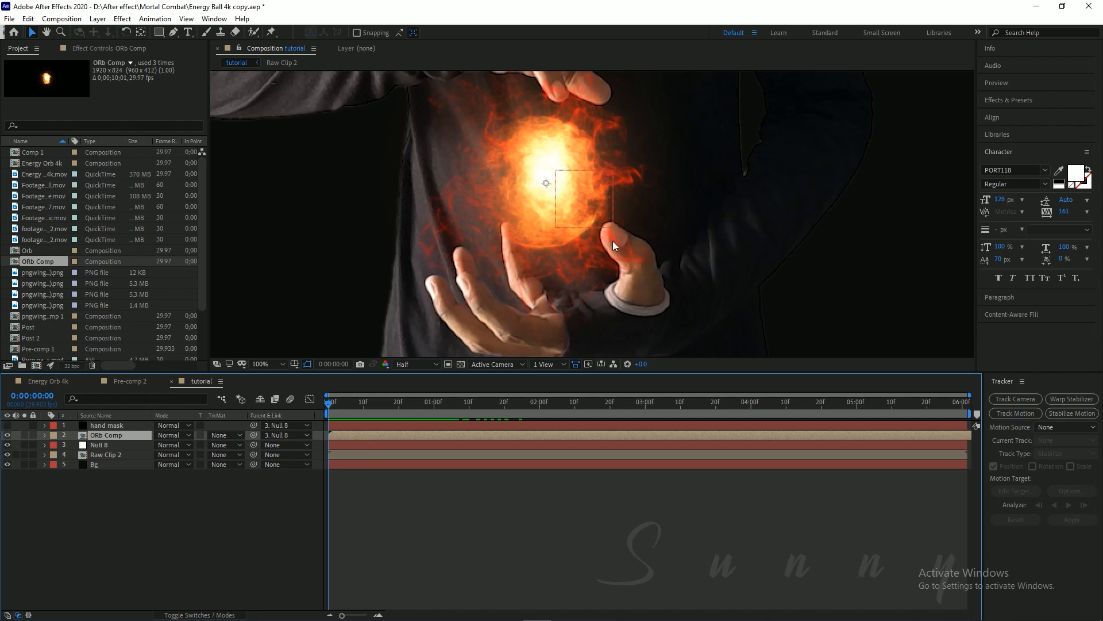
{"action": "left_click", "coordinate": [230, 436]}
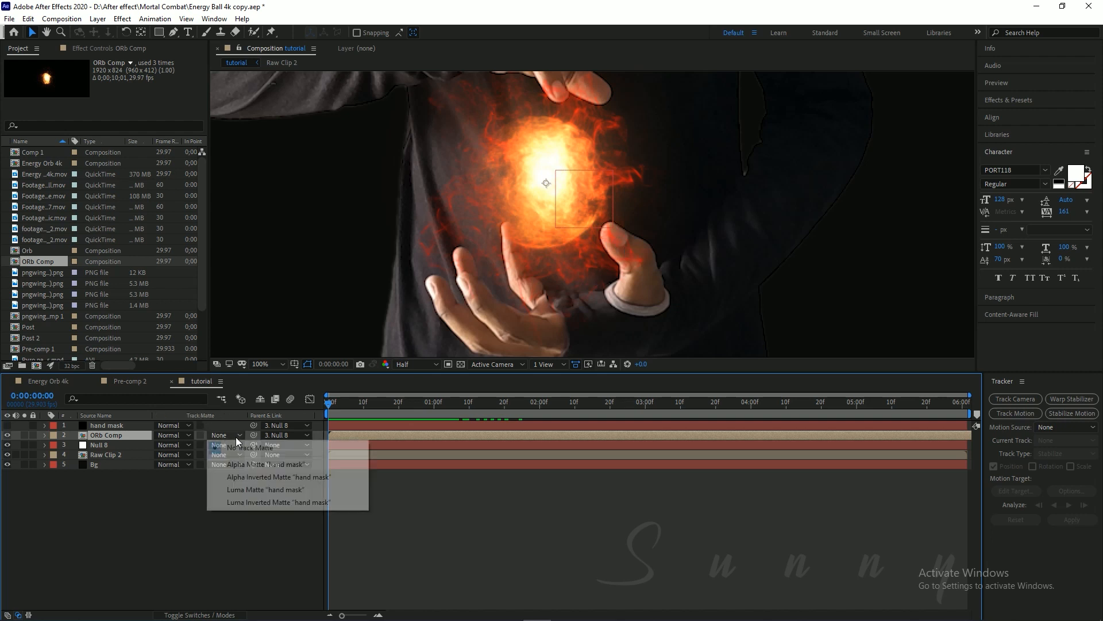
{"action": "left_click", "coordinate": [250, 476]}
{"action": "key", "text": "h"}
{"action": "mouse_move", "coordinate": [557, 223]}
{"action": "left_mouse_down"}
{"action": "mouse_move", "coordinate": [521, 274]}
{"action": "mouse_move", "coordinate": [556, 226]}
{"action": "mouse_move", "coordinate": [562, 244]}
{"action": "left_mouse_up"}
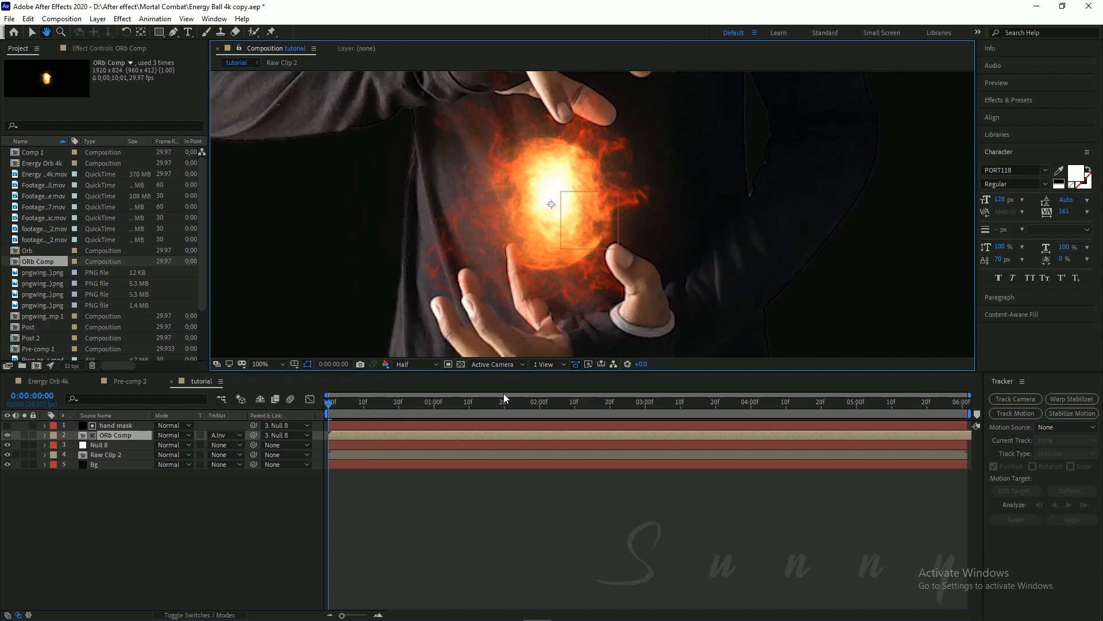
Show all mask properties of Mask 1 and Mask 2 on the hand mask layer.
{"action": "key", "text": "v"}
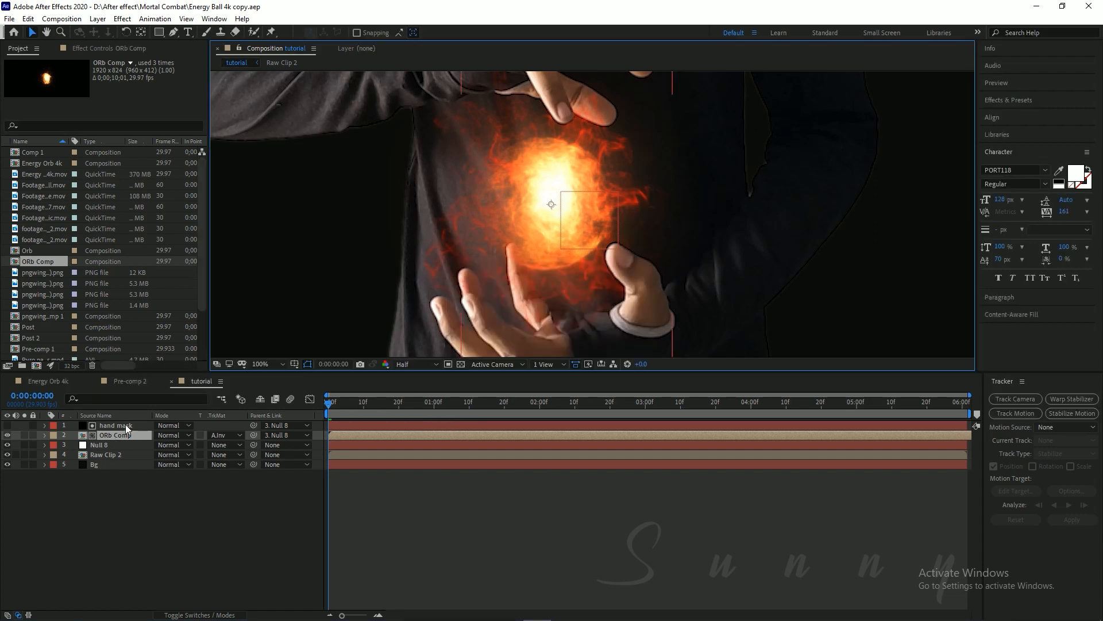
{"action": "left_click", "coordinate": [126, 424]}
{"action": "key", "text": "m"}
{"action": "key", "text": "m"}
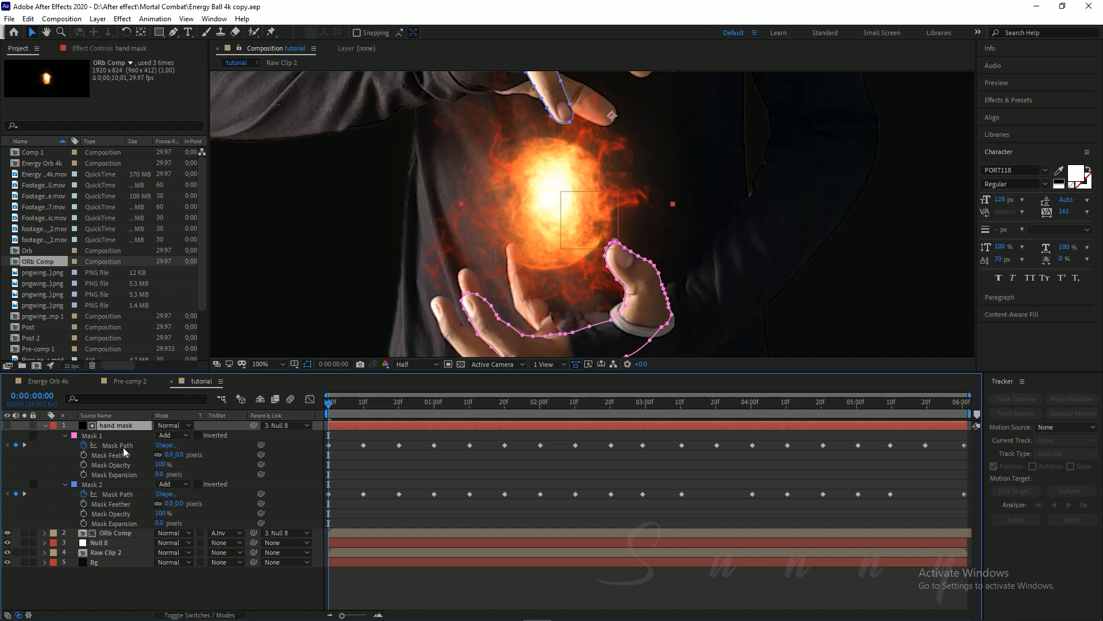
Set the Mask Feather of Mask 1 and Mask 2 to 5 pixels and check the softened finger edges.
{"action": "left_click", "coordinate": [179, 454]}
{"action": "key", "text": "Return"}
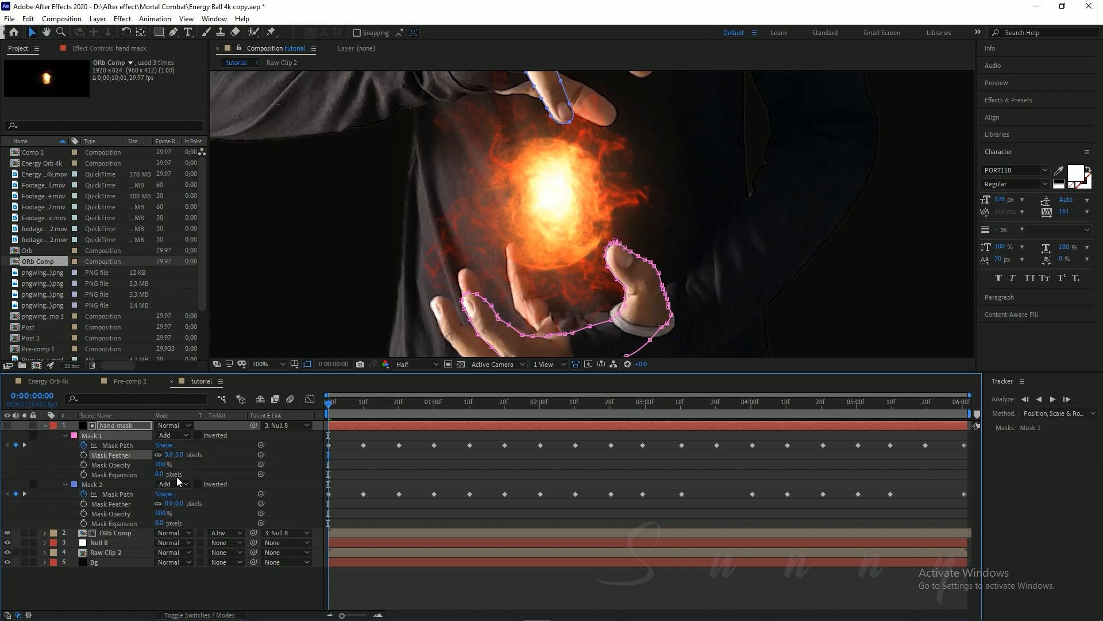
{"action": "left_click", "coordinate": [179, 504]}
{"action": "type", "text": "5"}
{"action": "key", "text": "Return"}
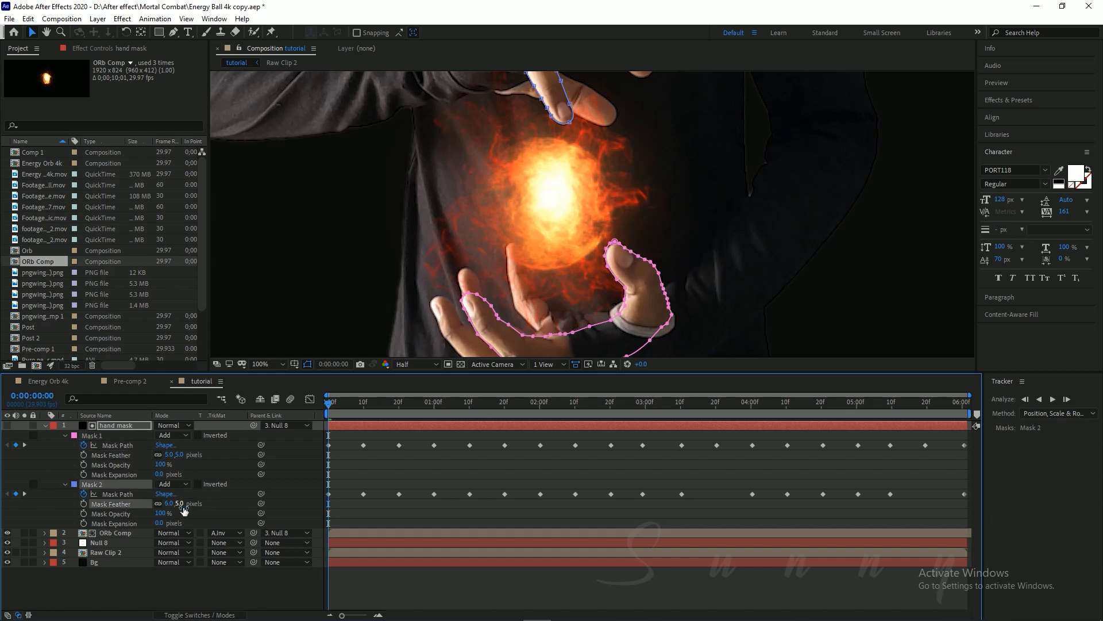
{"action": "left_click", "coordinate": [308, 363]}
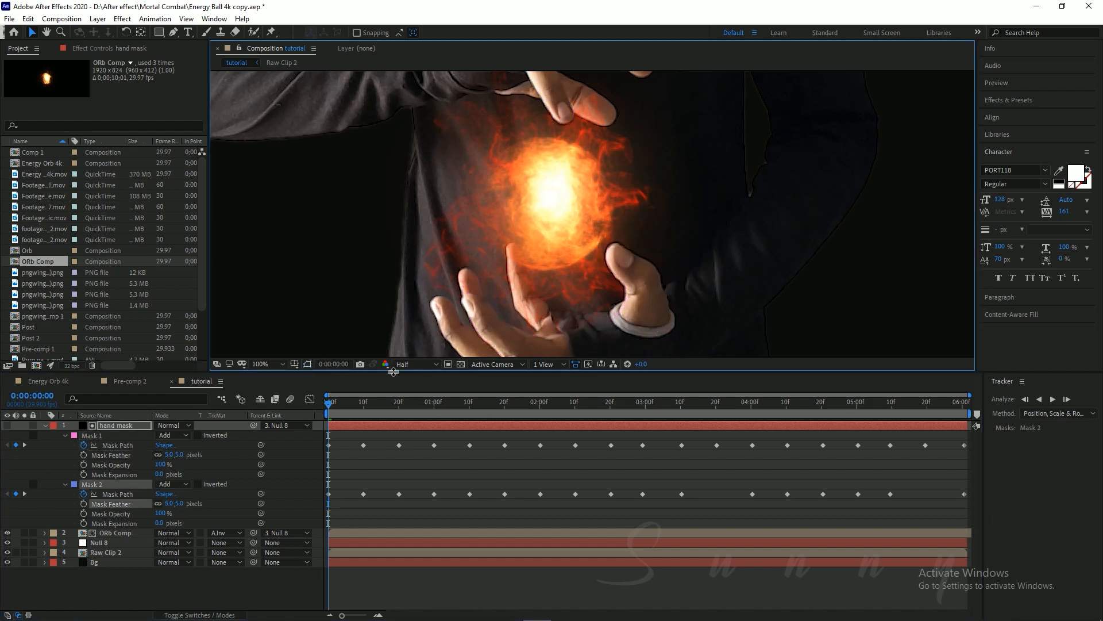
Set the Mask Feather of the hand mask layer's Mask 1 and Mask 2 to 10 pixels.
{"action": "left_click", "coordinate": [187, 455]}
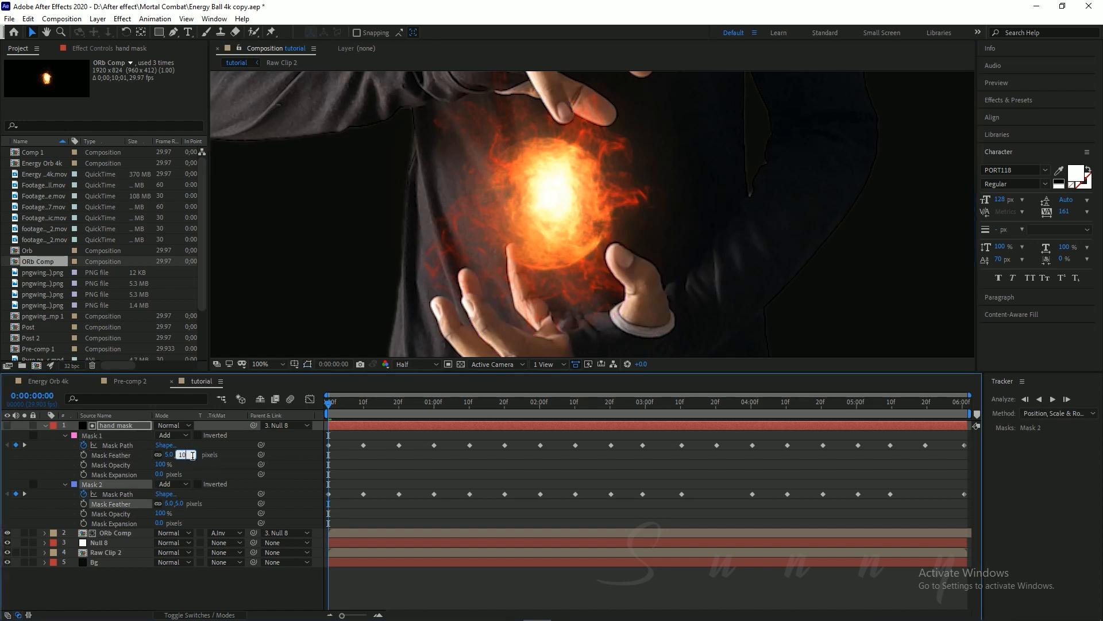
{"action": "type", "text": "10"}
{"action": "key", "text": "Return"}
{"action": "left_click", "coordinate": [183, 504]}
{"action": "type", "text": "10"}
{"action": "key", "text": "Return"}
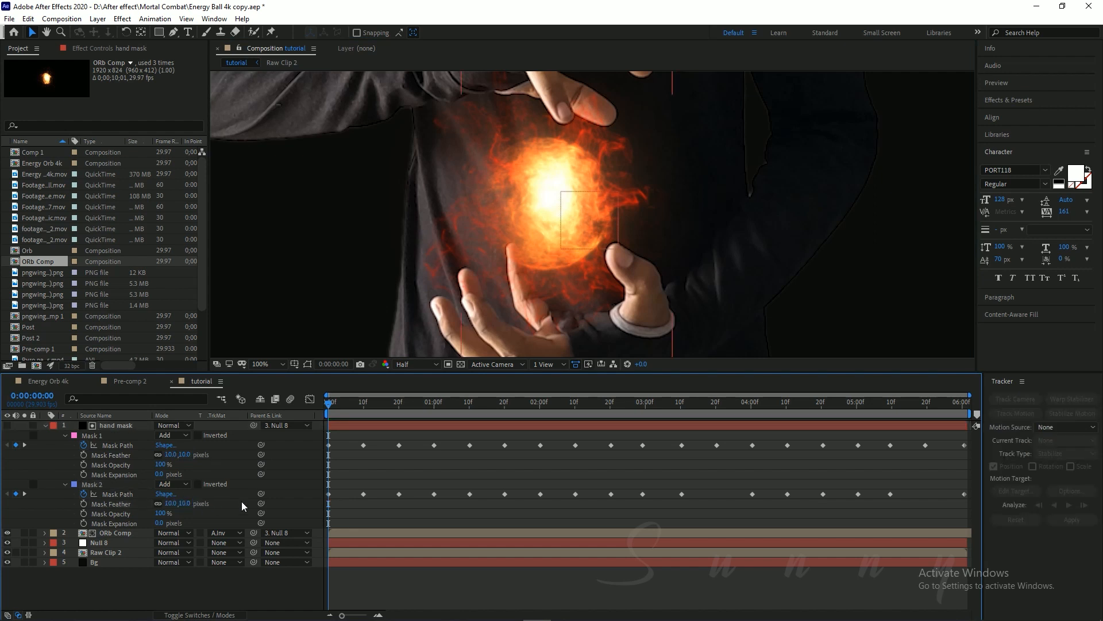
Save the project, inspect the feathered finger edges and collapse the hand mask layer's properties.
{"action": "key", "text": "ctrl+s"}
{"action": "scroll", "coordinate": [640, 312], "scroll_direction": "down", "scroll_amount": 1}
{"action": "key", "text": "space"}
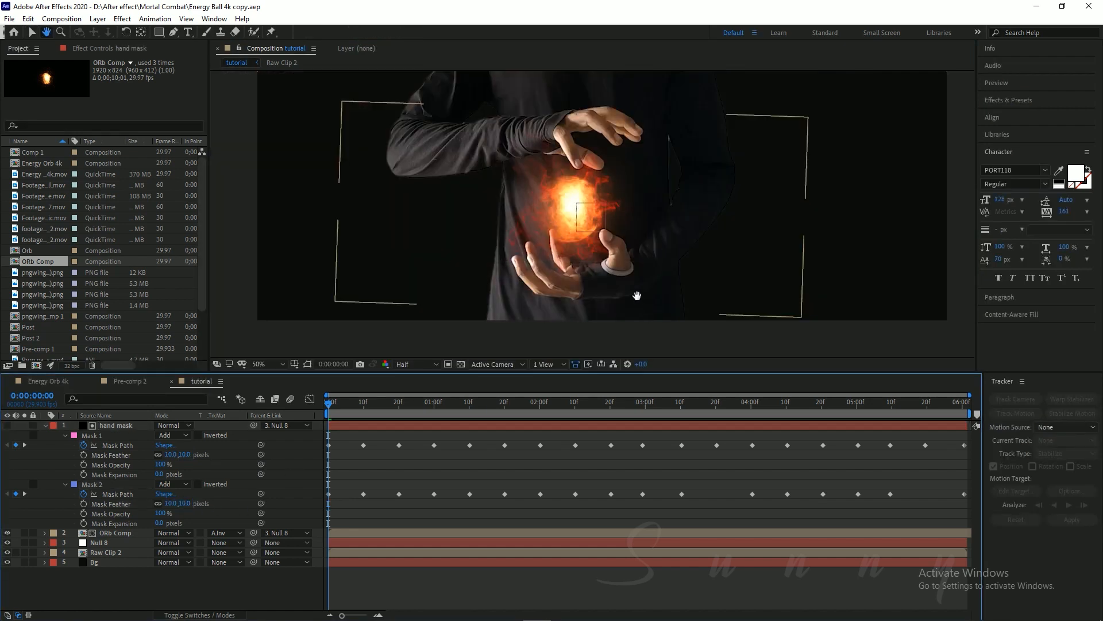
{"action": "left_click_drag", "start_coordinate": [637, 302], "coordinate": [643, 316]}
{"action": "scroll", "coordinate": [633, 305], "scroll_direction": "up", "scroll_amount": 1}
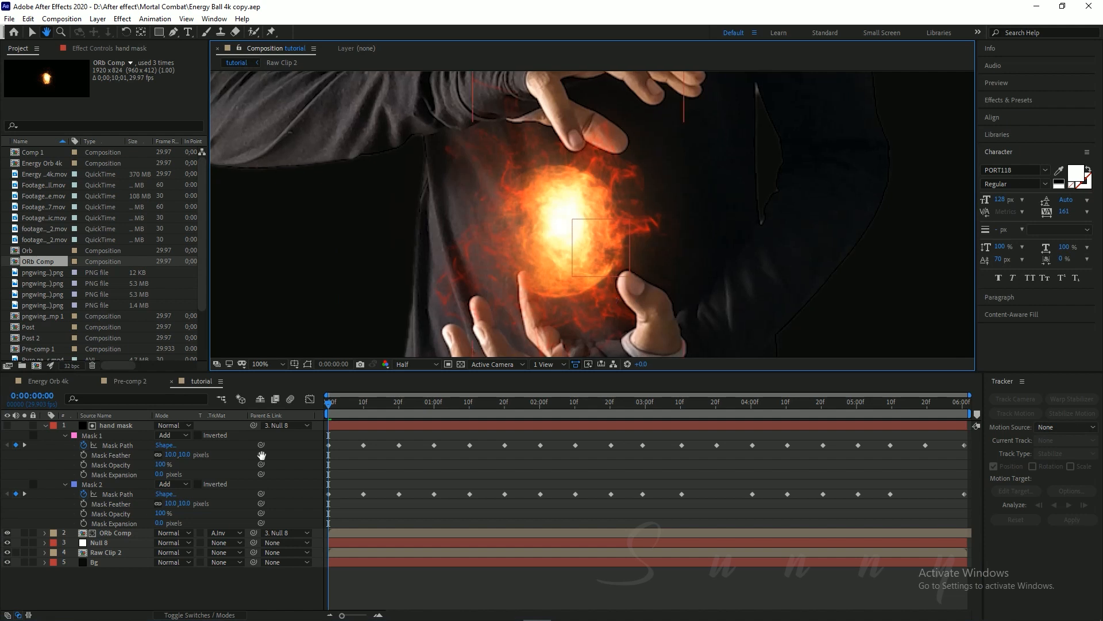
{"action": "left_click", "coordinate": [44, 426]}
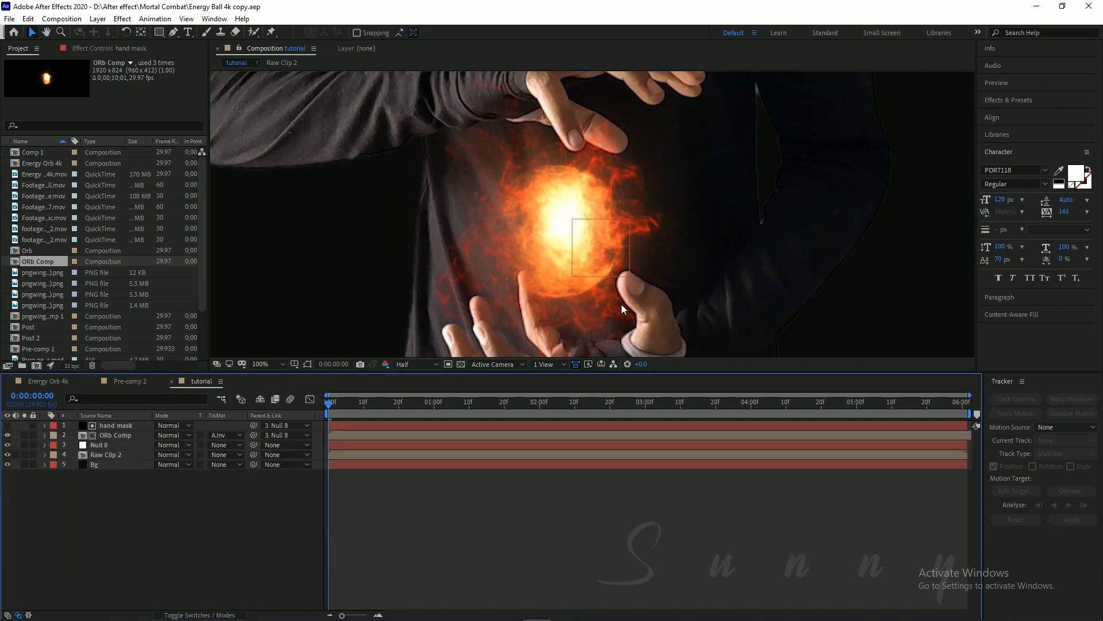
Remove the ORb Comp layer's track matte and reapply Alpha Inverted Matte to compare the feathered result.
{"action": "key", "text": "space"}
{"action": "left_click_drag", "start_coordinate": [589, 296], "coordinate": [572, 295]}
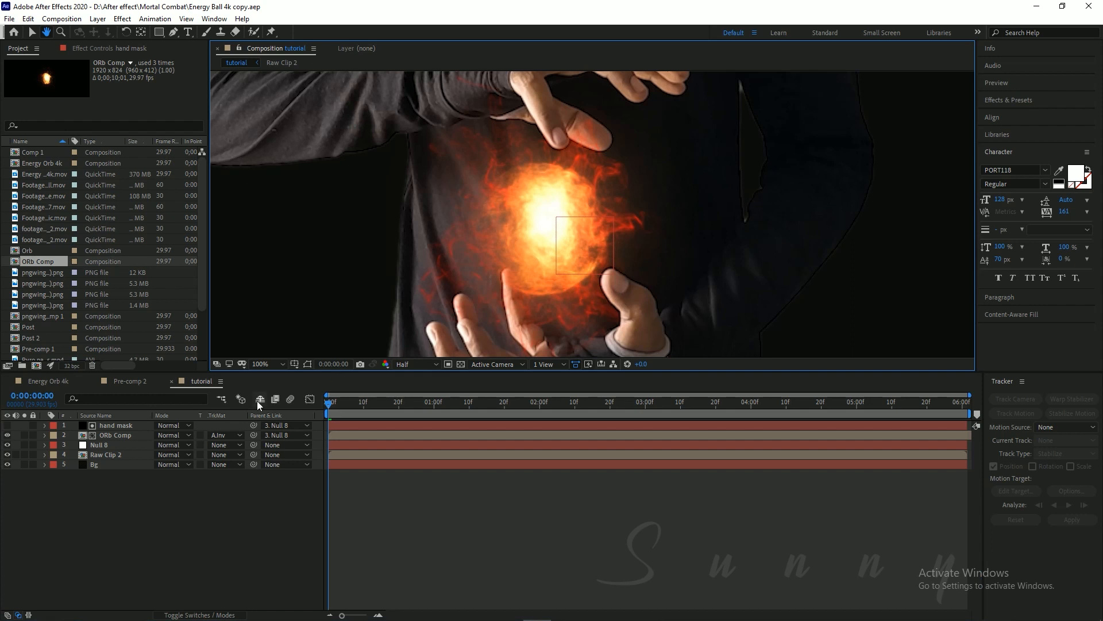
{"action": "left_click", "coordinate": [229, 439]}
{"action": "left_click", "coordinate": [229, 439]}
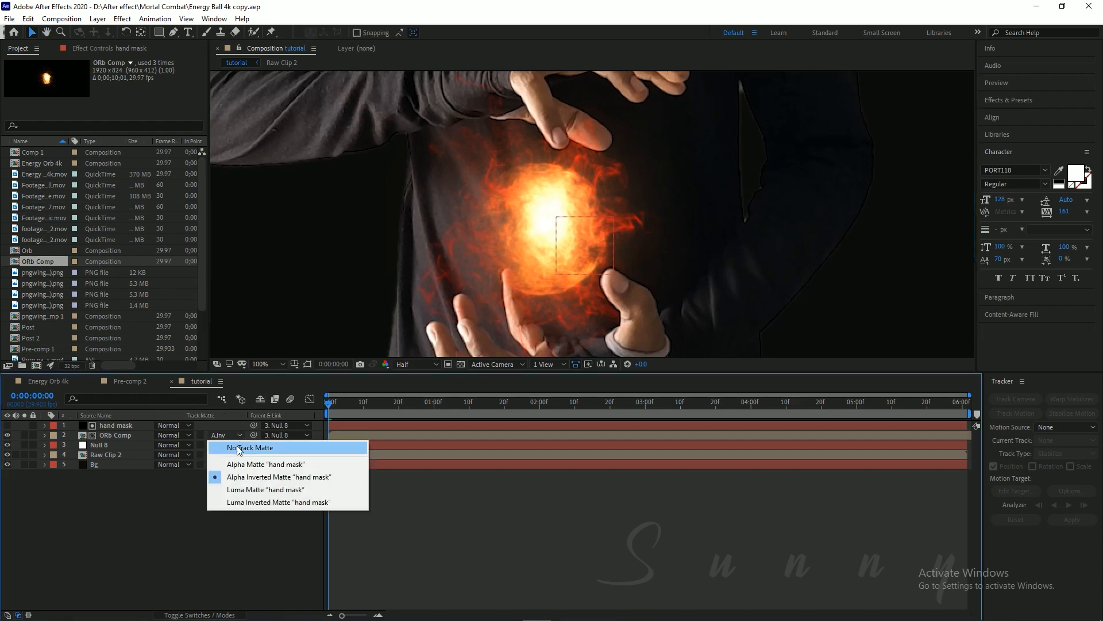
{"action": "left_click", "coordinate": [239, 446]}
{"action": "left_click", "coordinate": [236, 439]}
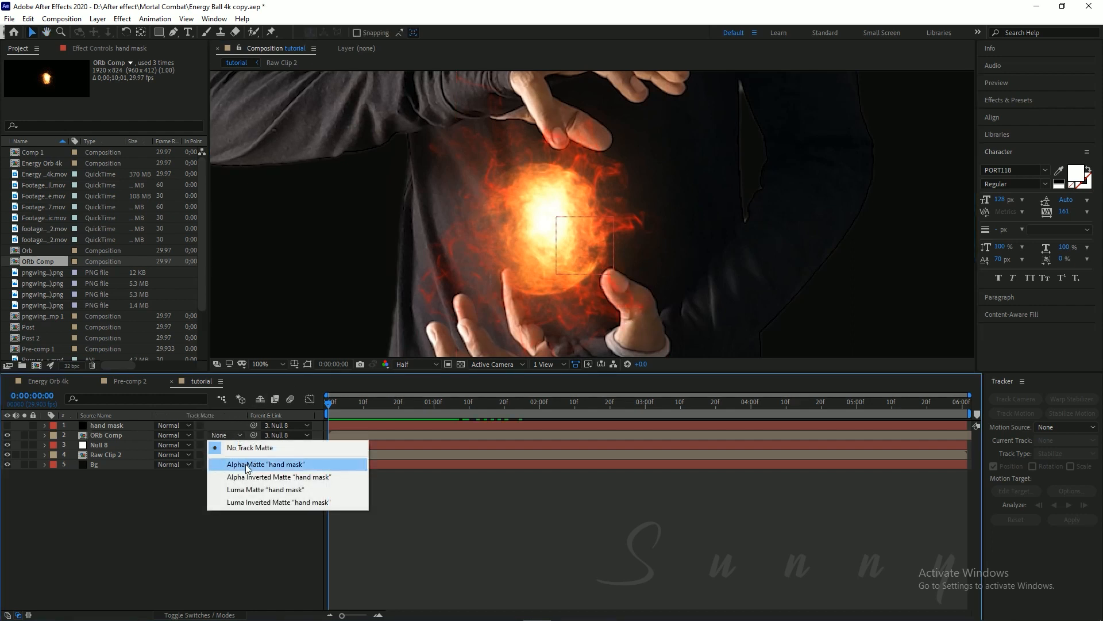
{"action": "left_click", "coordinate": [254, 477]}
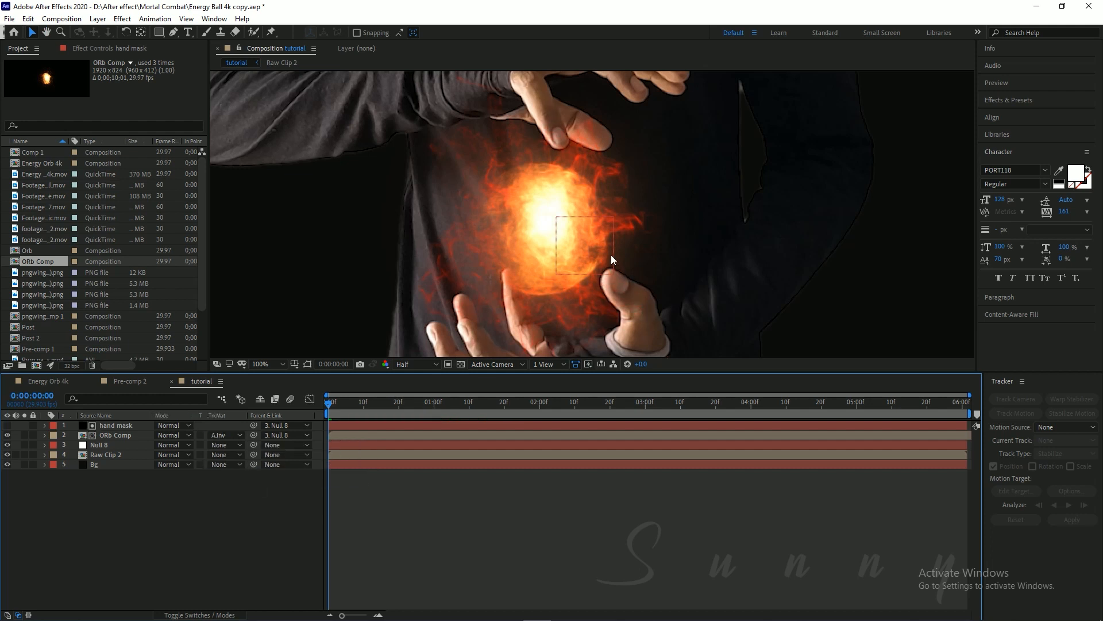
Save the project and fit the whole tutorial composition in the viewer.
{"action": "scroll", "coordinate": [608, 296], "scroll_direction": "down", "scroll_amount": 2}
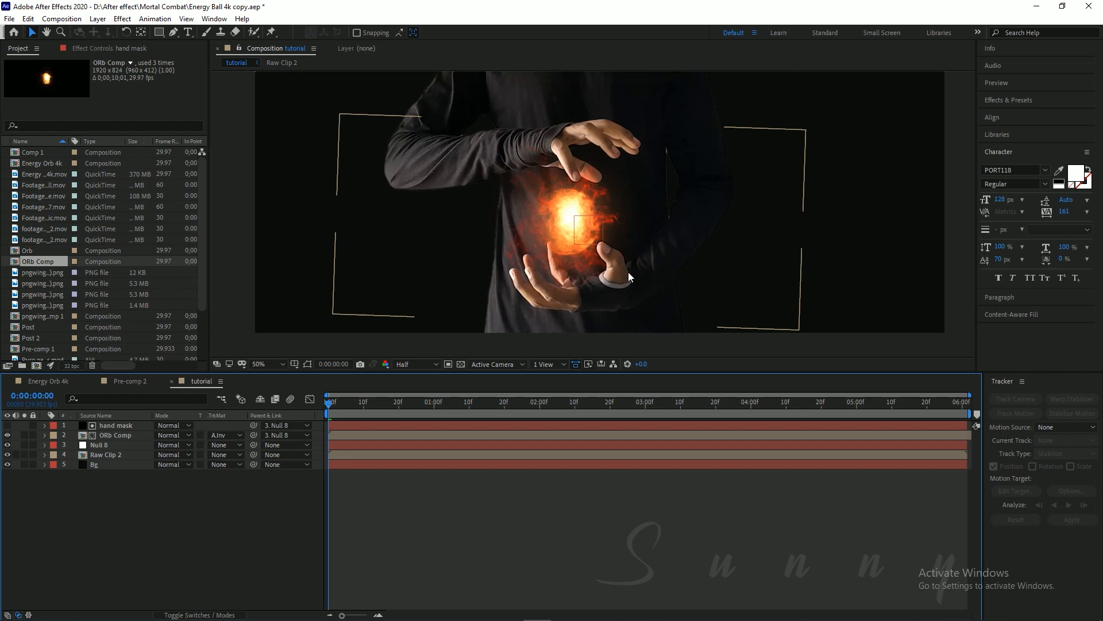
{"action": "key", "text": "ctrl+s"}
{"action": "key", "text": "h"}
{"action": "scroll", "coordinate": [600, 274], "scroll_direction": "up", "scroll_amount": 1}
{"action": "mouse_move", "coordinate": [597, 273]}
{"action": "left_mouse_down"}
{"action": "mouse_move", "coordinate": [596, 254]}
{"action": "mouse_move", "coordinate": [602, 276]}
{"action": "mouse_move", "coordinate": [590, 282]}
{"action": "left_mouse_up"}
{"action": "scroll", "coordinate": [603, 259], "scroll_direction": "down", "scroll_amount": 1}
{"action": "key", "text": "v"}
{"action": "left_click", "coordinate": [267, 364]}
{"action": "left_click", "coordinate": [284, 380]}
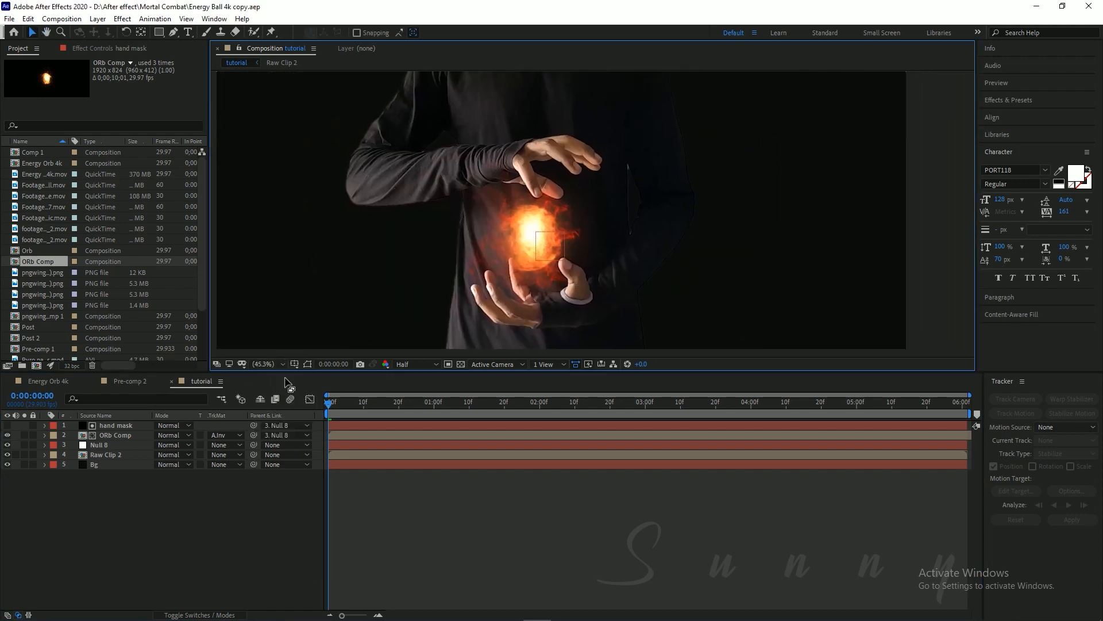
{"action": "left_click", "coordinate": [274, 366]}
{"action": "left_click", "coordinate": [273, 376]}
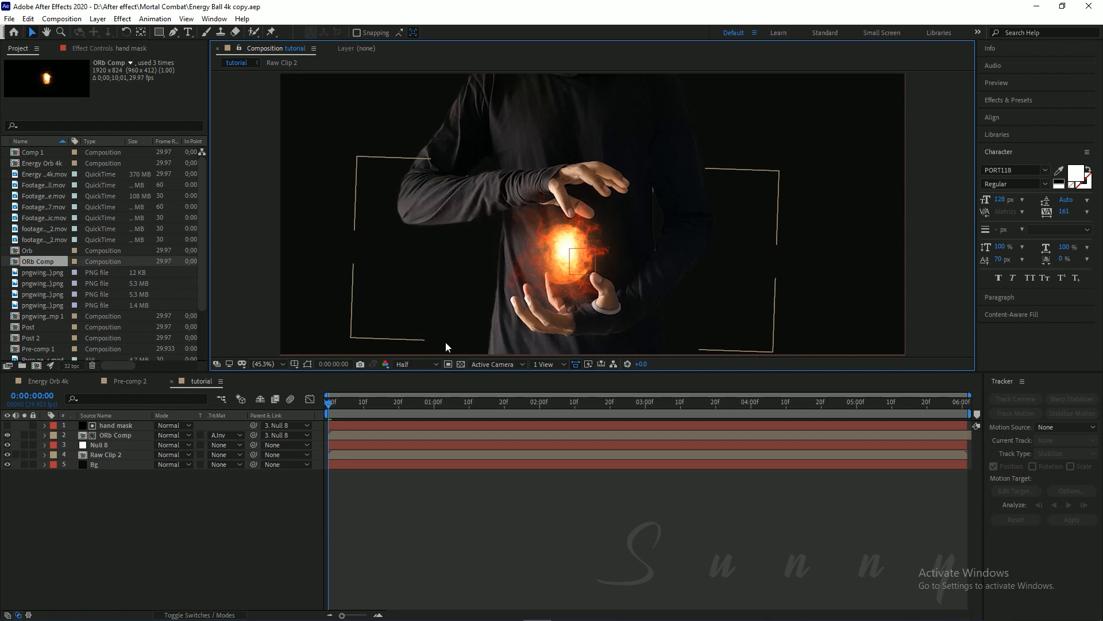
Reselect Alpha Inverted Matte for the ORb Comp layer and scrub through the timeline to review the composite.
{"action": "left_click", "coordinate": [224, 435]}
{"action": "left_click", "coordinate": [230, 476]}
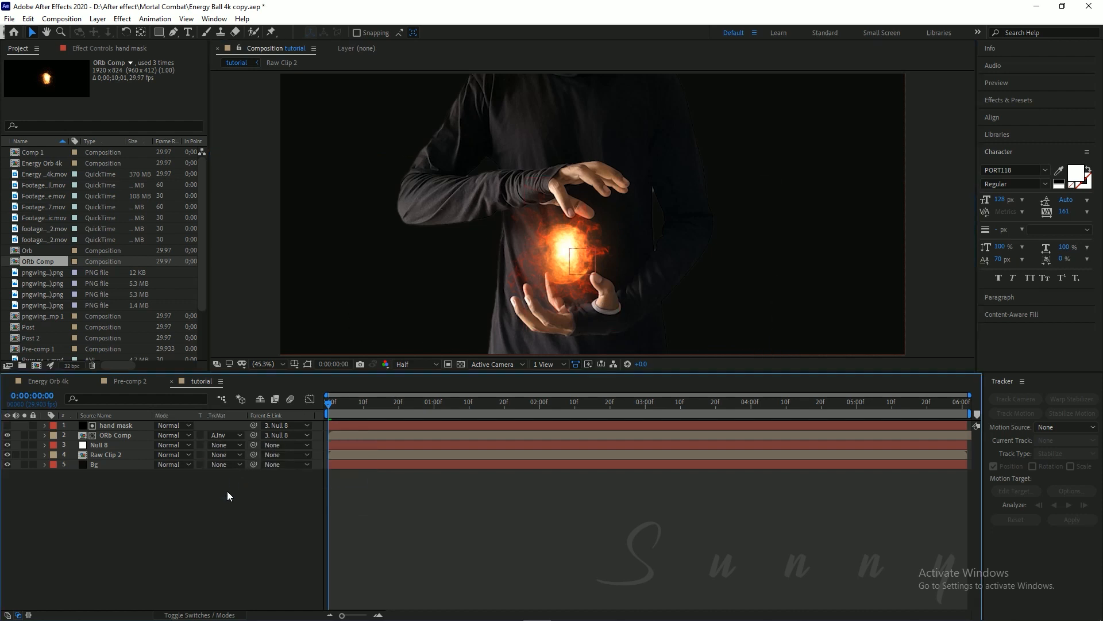
{"action": "left_click", "coordinate": [135, 436]}
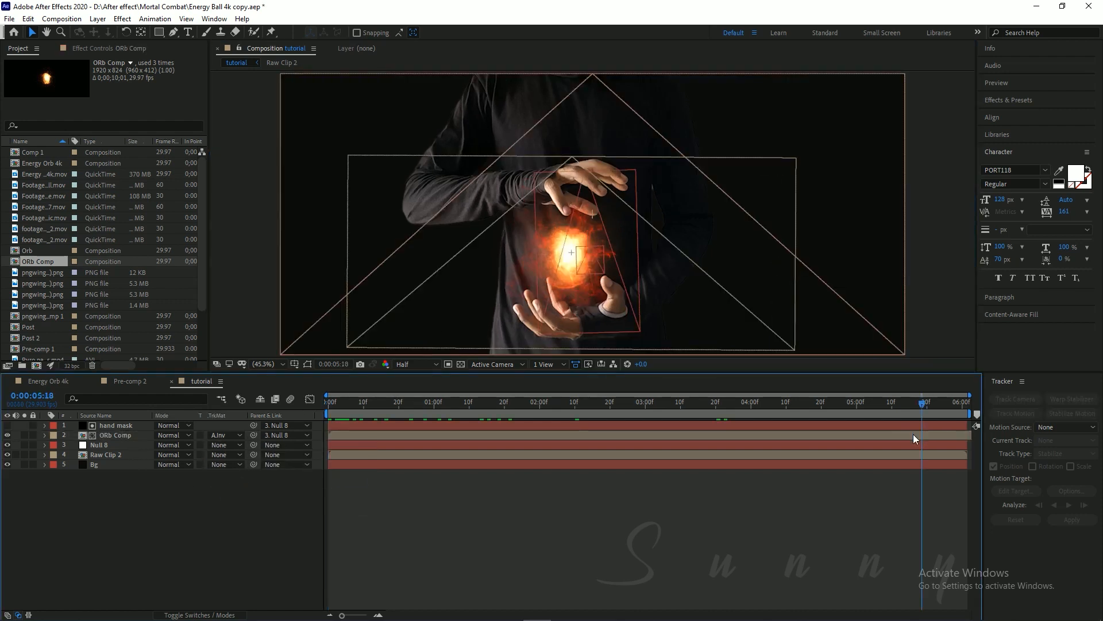
{"action": "left_click_drag", "start_coordinate": [916, 439], "coordinate": [292, 429]}
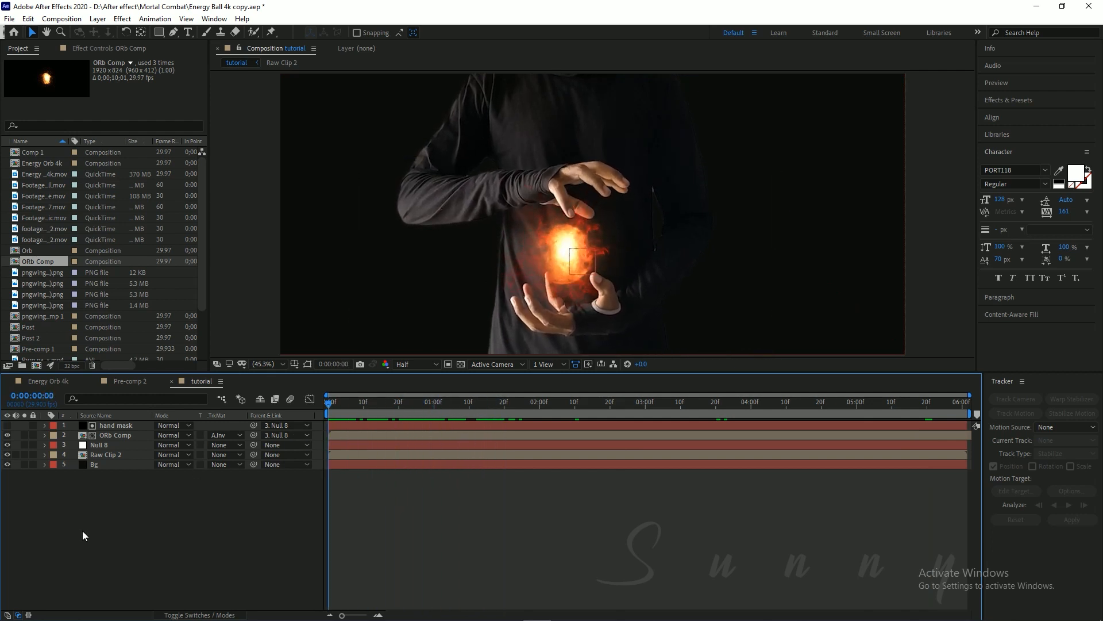
Save the project and set up a new 2400 x 1080 px solid, sampling its colour from the orb and making it brighter orange.
{"action": "key", "text": "ctrl+s"}
{"action": "left_click", "coordinate": [98, 18]}
{"action": "mouse_move", "coordinate": [109, 35]}
{"action": "left_click", "coordinate": [310, 46]}
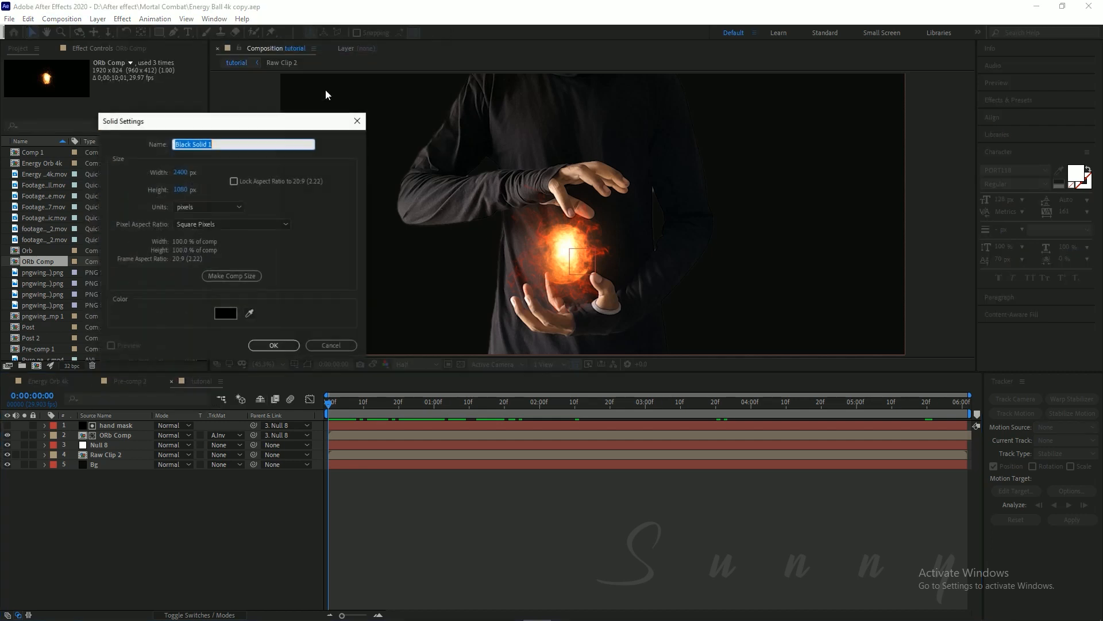
{"action": "left_click", "coordinate": [186, 291]}
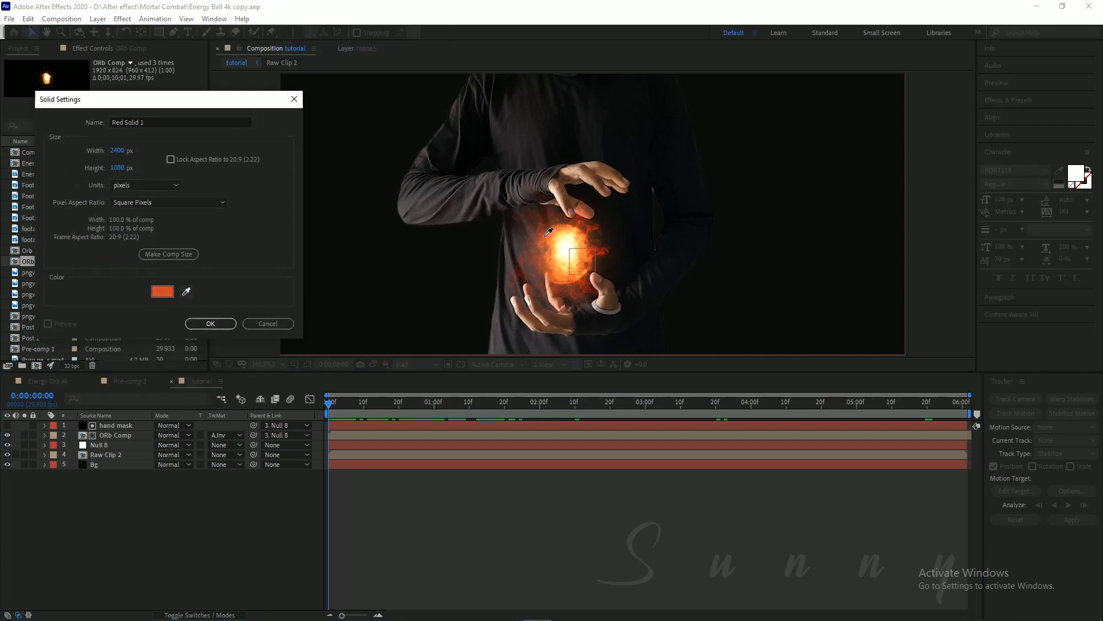
{"action": "left_click", "coordinate": [548, 233]}
{"action": "left_click", "coordinate": [162, 292]}
{"action": "mouse_move", "coordinate": [170, 277]}
{"action": "left_mouse_down"}
{"action": "mouse_move", "coordinate": [179, 222]}
{"action": "mouse_move", "coordinate": [205, 202]}
{"action": "left_mouse_up"}
{"action": "left_click", "coordinate": [309, 213]}
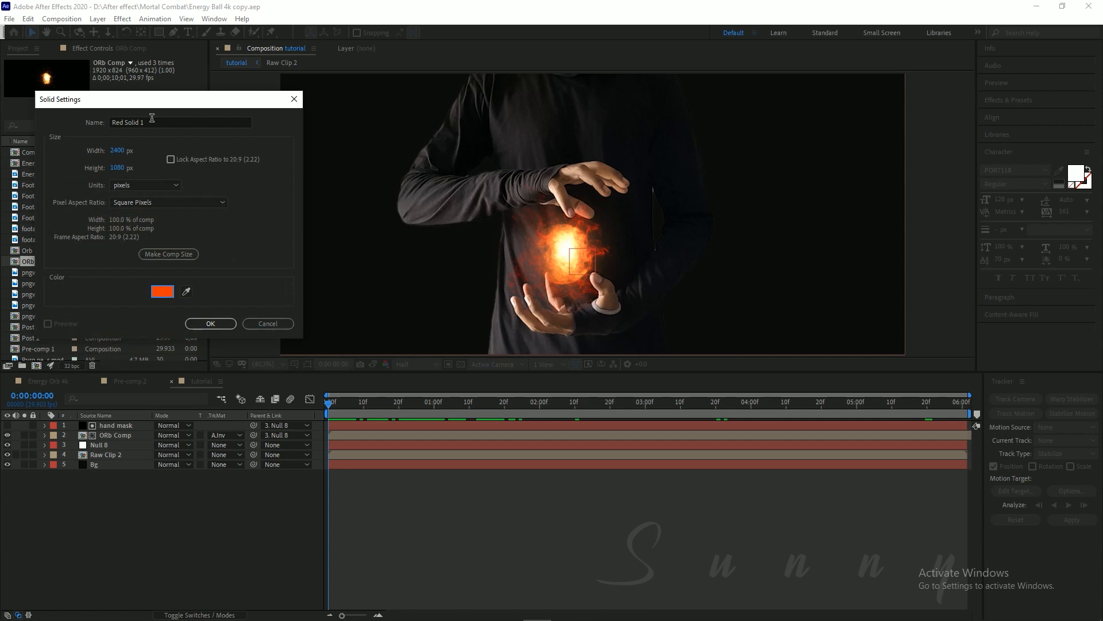
Name the new orange solid "reflection" and create it.
{"action": "double_click", "coordinate": [154, 123]}
{"action": "key", "text": "BackSpace"}
{"action": "key", "text": "BackSpace"}
{"action": "key", "text": "BackSpace"}
{"action": "key", "text": "BackSpace"}
{"action": "key", "text": "BackSpace"}
{"action": "key", "text": "BackSpace"}
{"action": "key", "text": "BackSpace"}
{"action": "key", "text": "BackSpace"}
{"action": "key", "text": "BackSpace"}
{"action": "key", "text": "BackSpace"}
{"action": "key", "text": "BackSpace"}
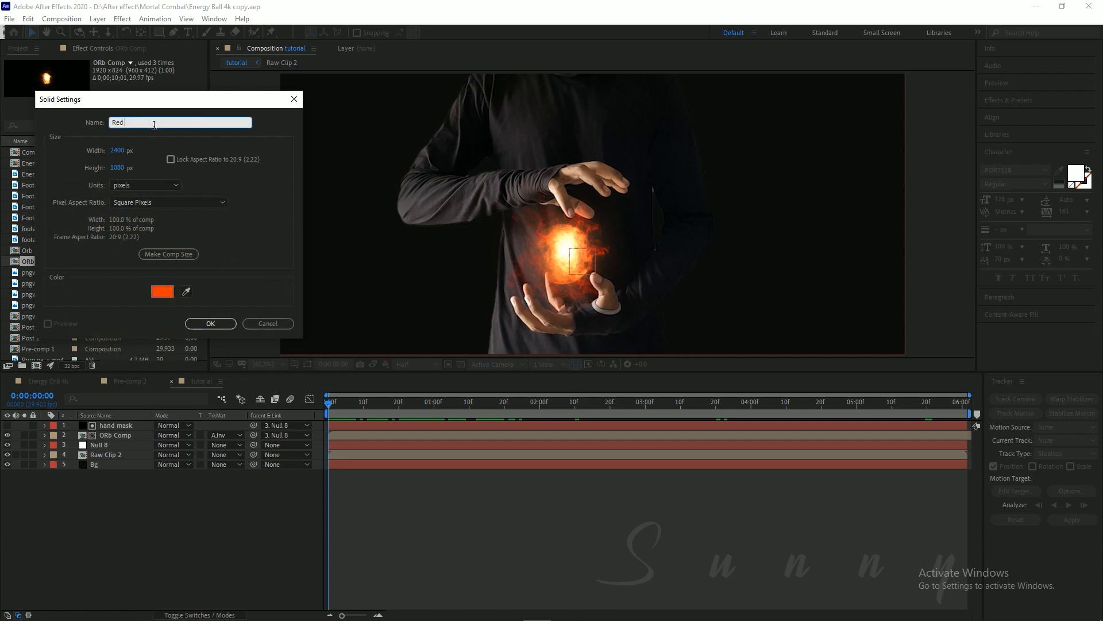
{"action": "type", "text": "reflection"}
{"action": "key", "text": "Return"}
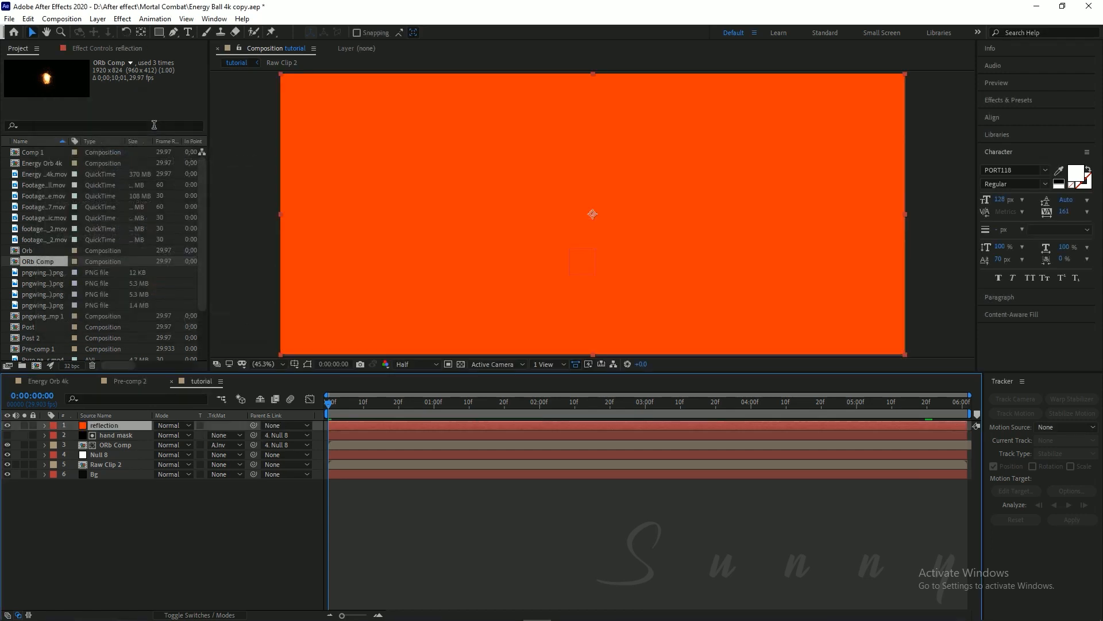
Set the reflection layer's blending mode to Soft Light and draw a large elliptical mask around the orb and both hands.
{"action": "left_click", "coordinate": [169, 426]}
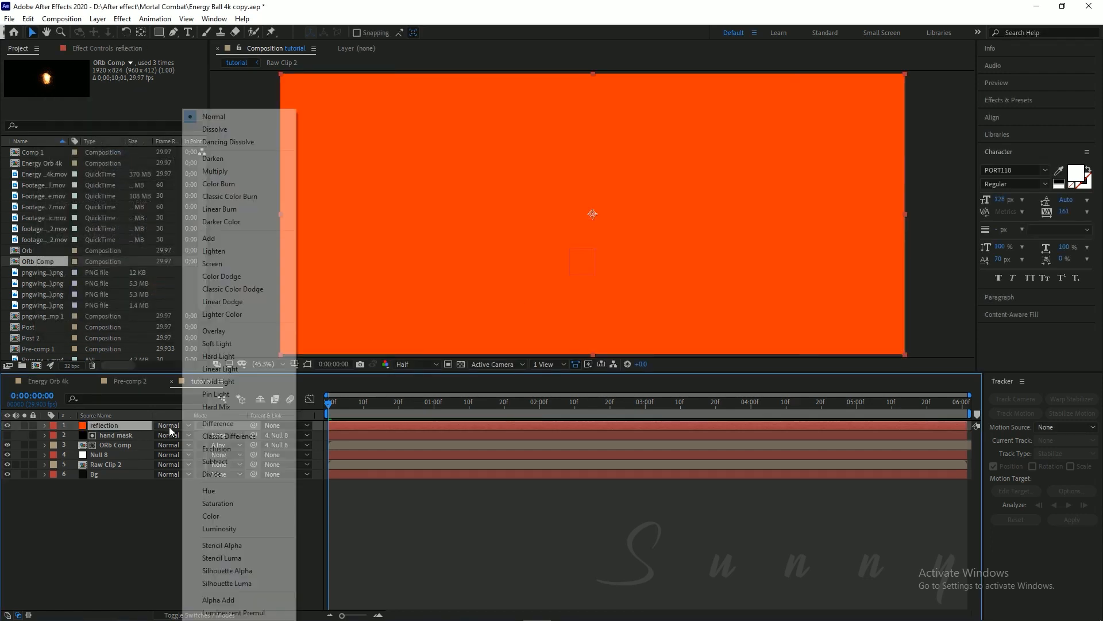
{"action": "left_click", "coordinate": [224, 345]}
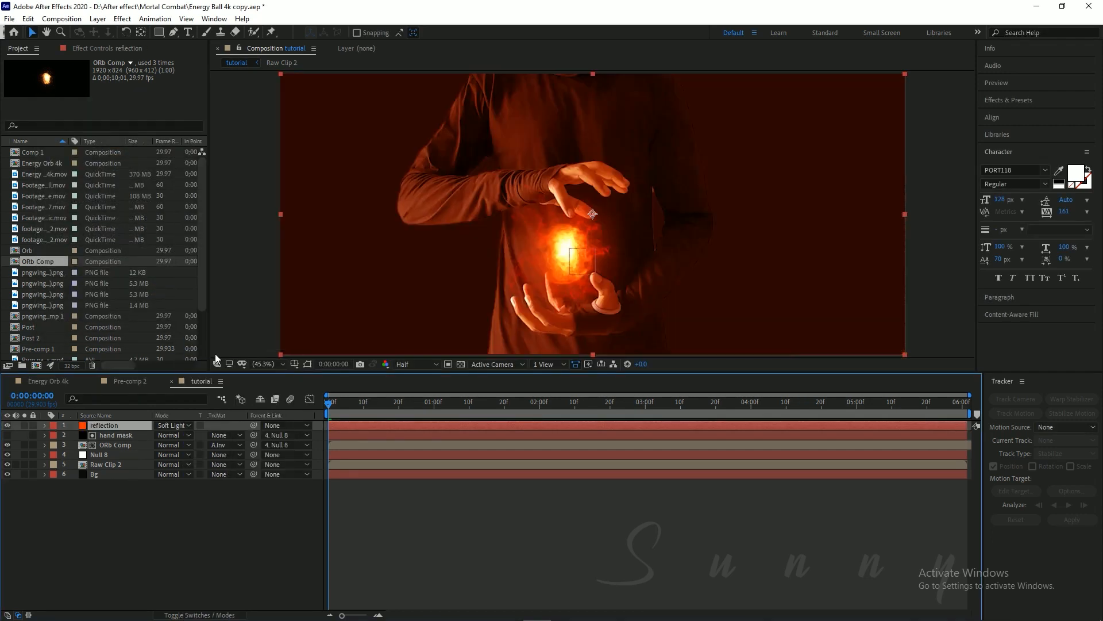
{"action": "left_click", "coordinate": [158, 33]}
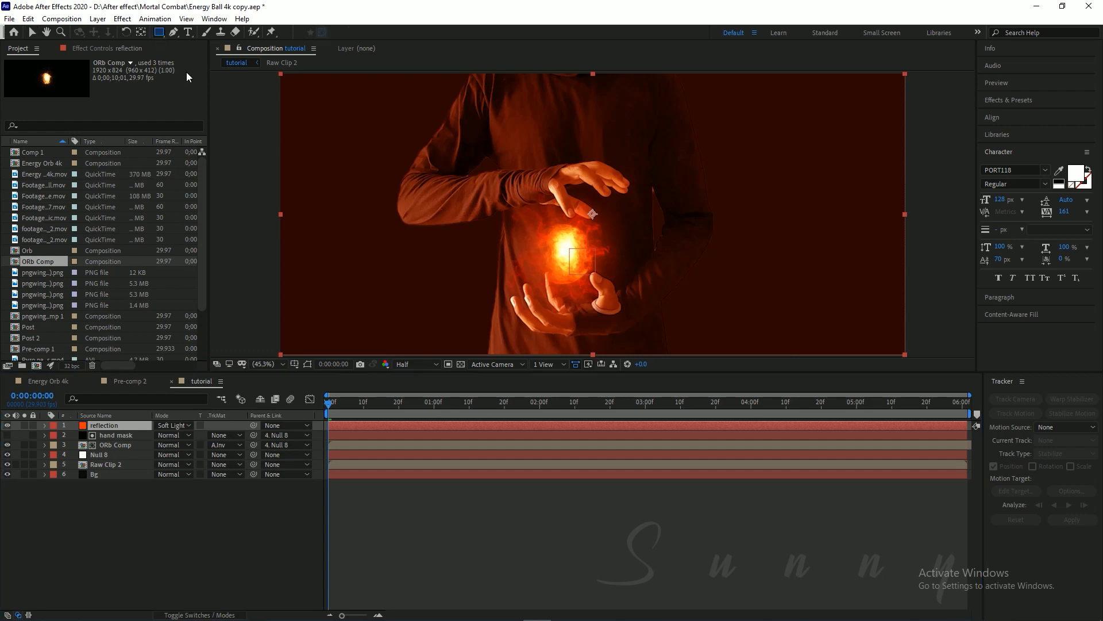
{"action": "left_click_drag", "start_coordinate": [162, 33], "coordinate": [236, 56]}
{"action": "left_click_drag", "start_coordinate": [448, 147], "coordinate": [676, 354]}
Set the reflection layer's opacity to 60%.
{"action": "left_click", "coordinate": [142, 432]}
{"action": "key", "text": "t"}
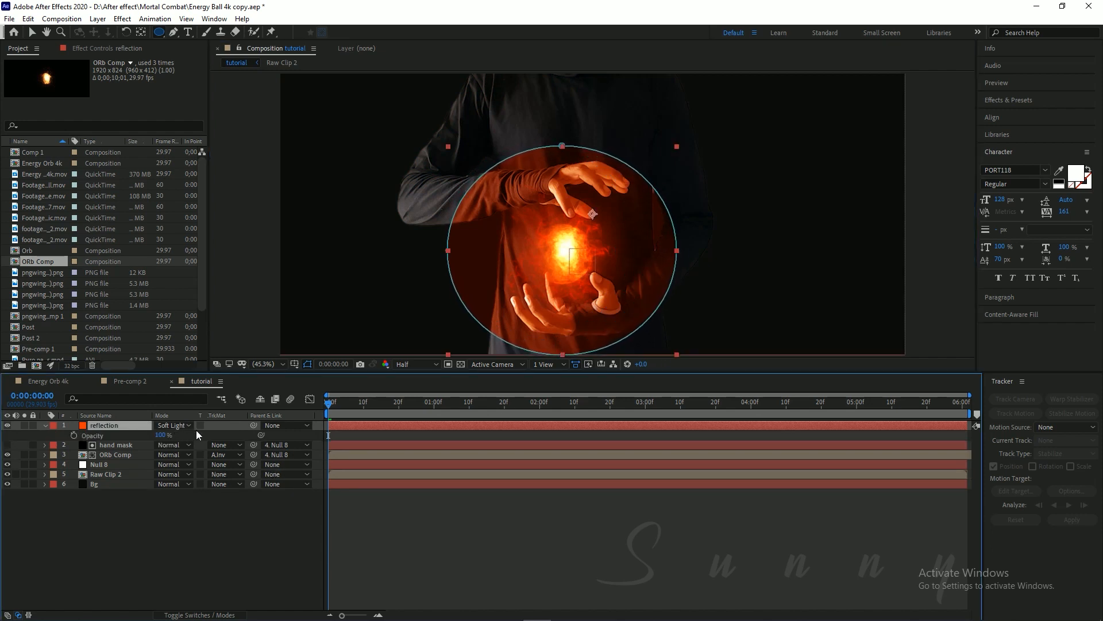
{"action": "left_click", "coordinate": [161, 435]}
{"action": "type", "text": "60"}
{"action": "key", "text": "Return"}
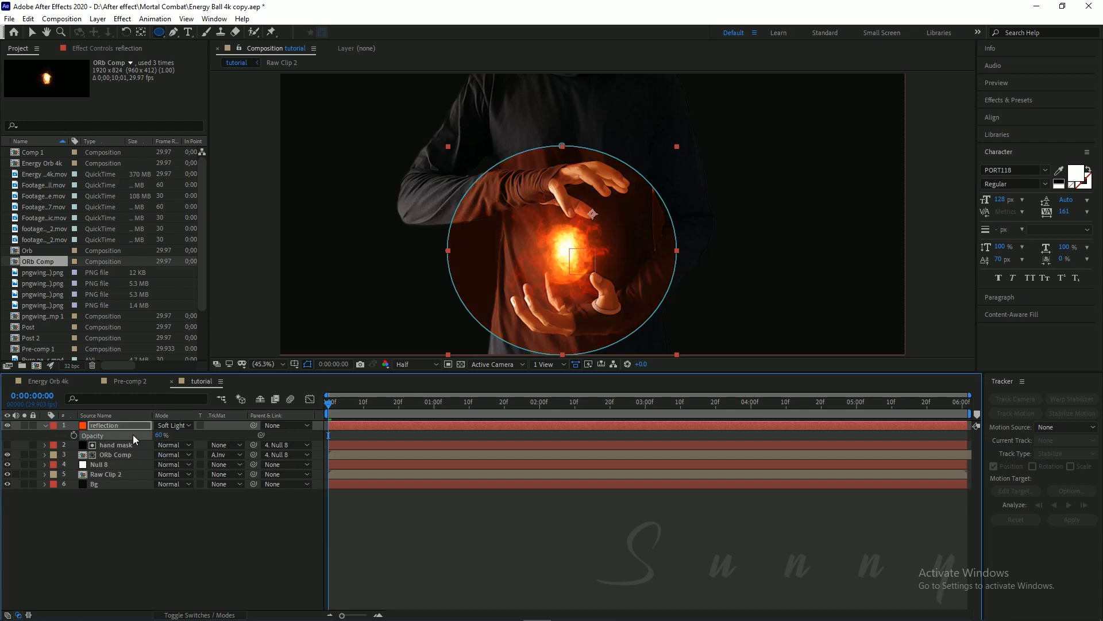
Feather the reflection layer's elliptical mask by 377 pixels and save the project.
{"action": "left_click", "coordinate": [137, 430]}
{"action": "key", "text": "m"}
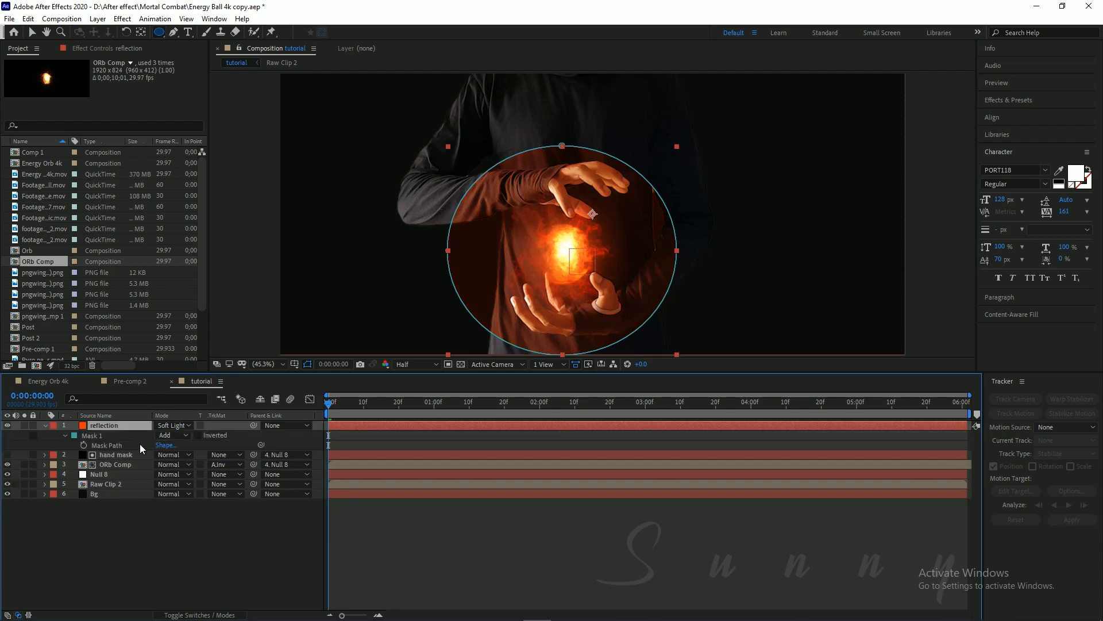
{"action": "key", "text": "m"}
{"action": "key", "text": "m"}
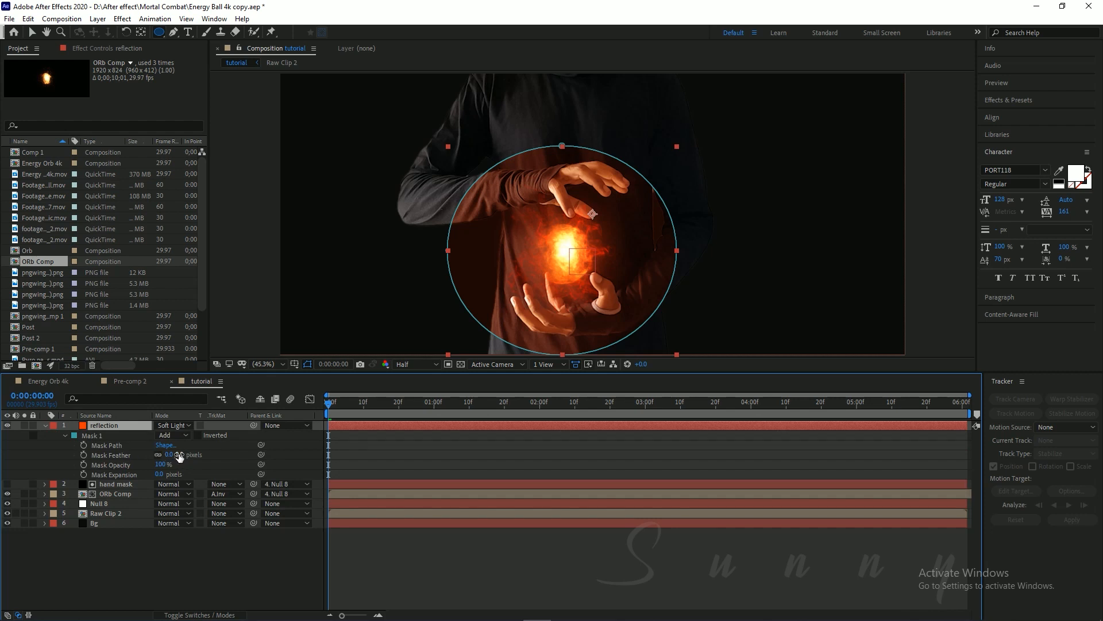
{"action": "left_click_drag", "start_coordinate": [182, 455], "coordinate": [383, 441]}
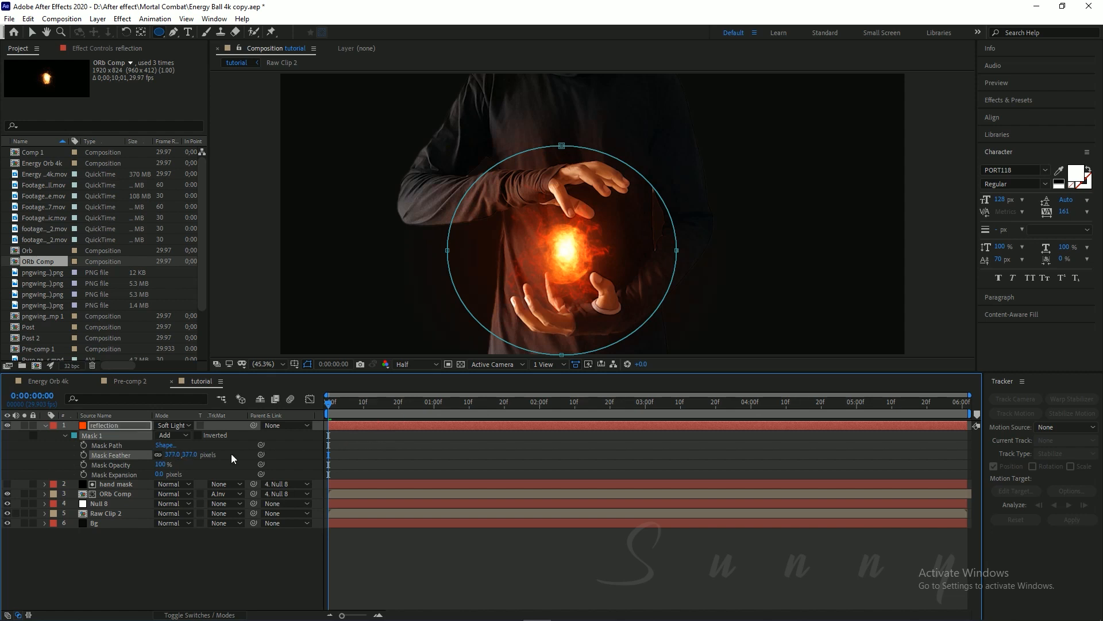
{"action": "key", "text": "ctrl+s"}
{"action": "left_click", "coordinate": [45, 425]}
{"action": "left_click", "coordinate": [182, 526]}
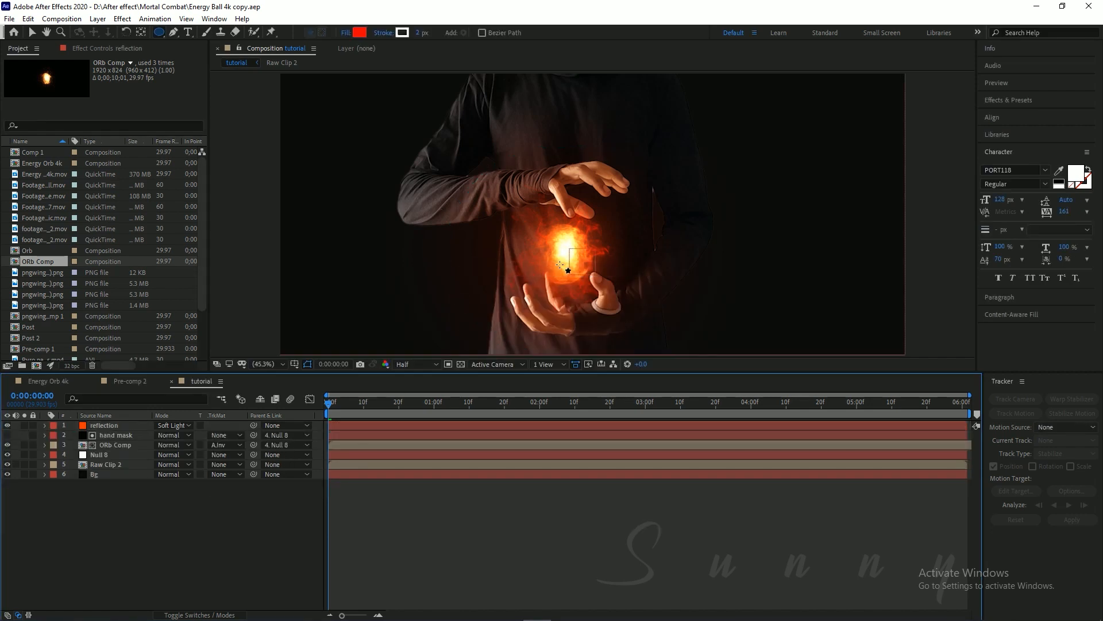
Compare the composite with the reflection layer hidden and shown, then save the project with it visible.
{"action": "key", "text": "v"}
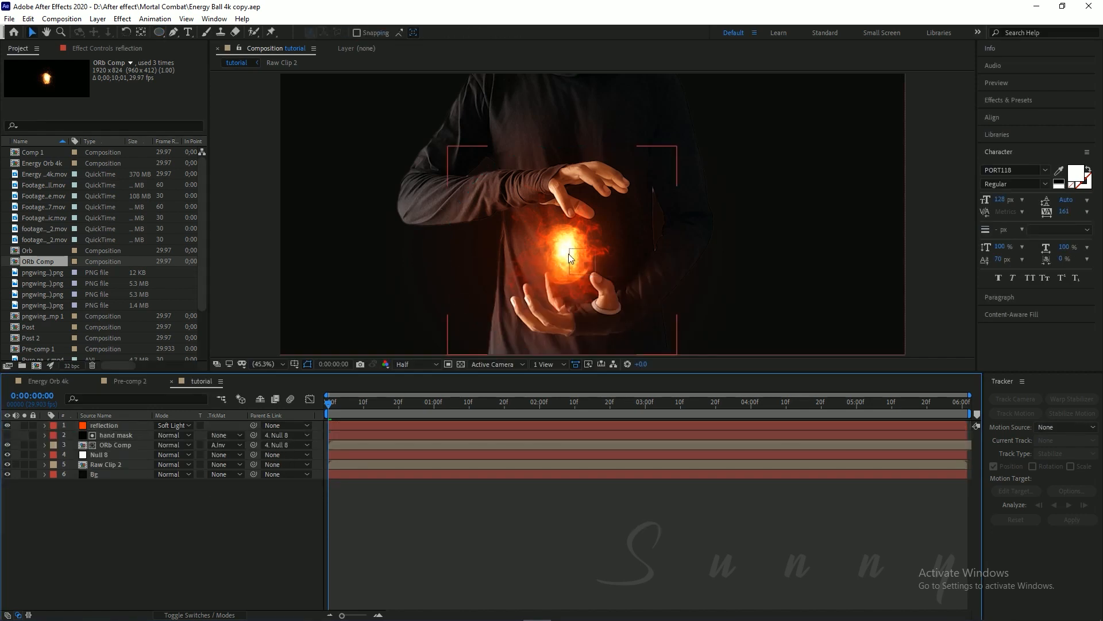
{"action": "left_click", "coordinate": [8, 426]}
{"action": "left_click", "coordinate": [7, 426]}
{"action": "left_click", "coordinate": [7, 426]}
{"action": "left_click", "coordinate": [7, 426]}
{"action": "key", "text": "ctrl+s"}
Parent the reflection layer to the Tracking Hand null, show layer names in the timeline and save the project.
{"action": "left_click", "coordinate": [118, 424]}
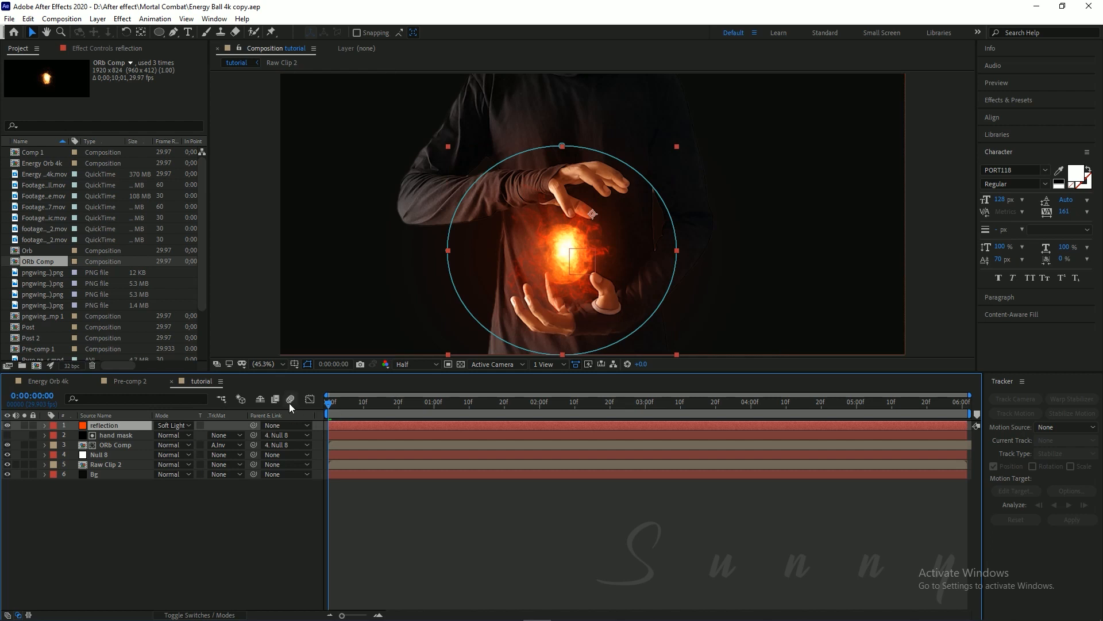
{"action": "left_click_drag", "start_coordinate": [254, 425], "coordinate": [131, 456]}
{"action": "left_click", "coordinate": [112, 415]}
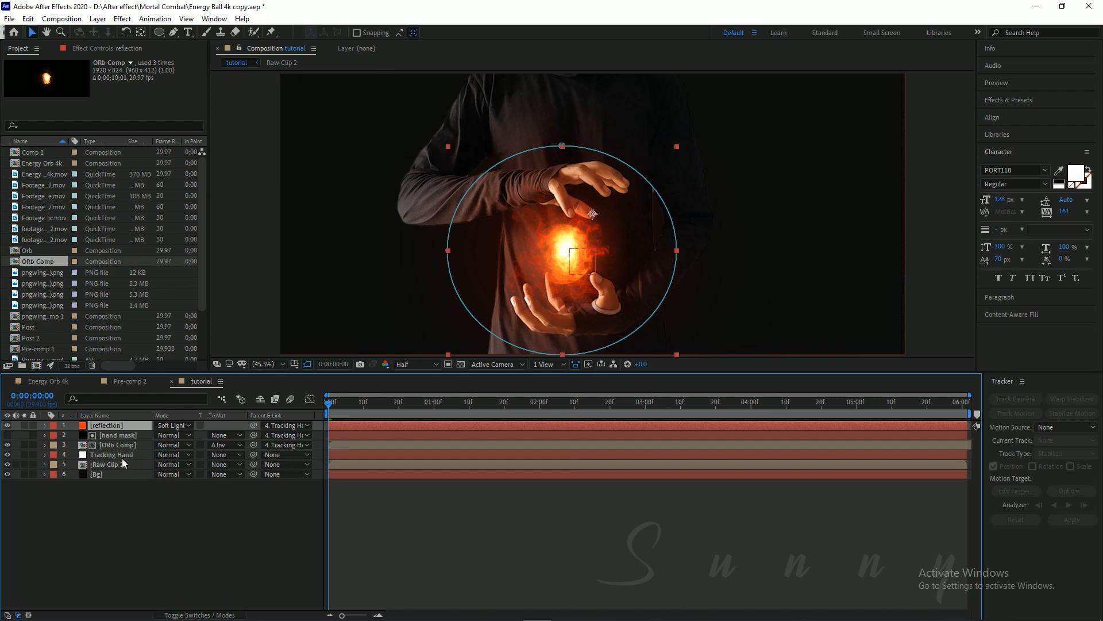
{"action": "left_click", "coordinate": [164, 519]}
{"action": "key", "text": "ctrl+s"}
{"action": "left_click_drag", "start_coordinate": [342, 408], "coordinate": [254, 509]}
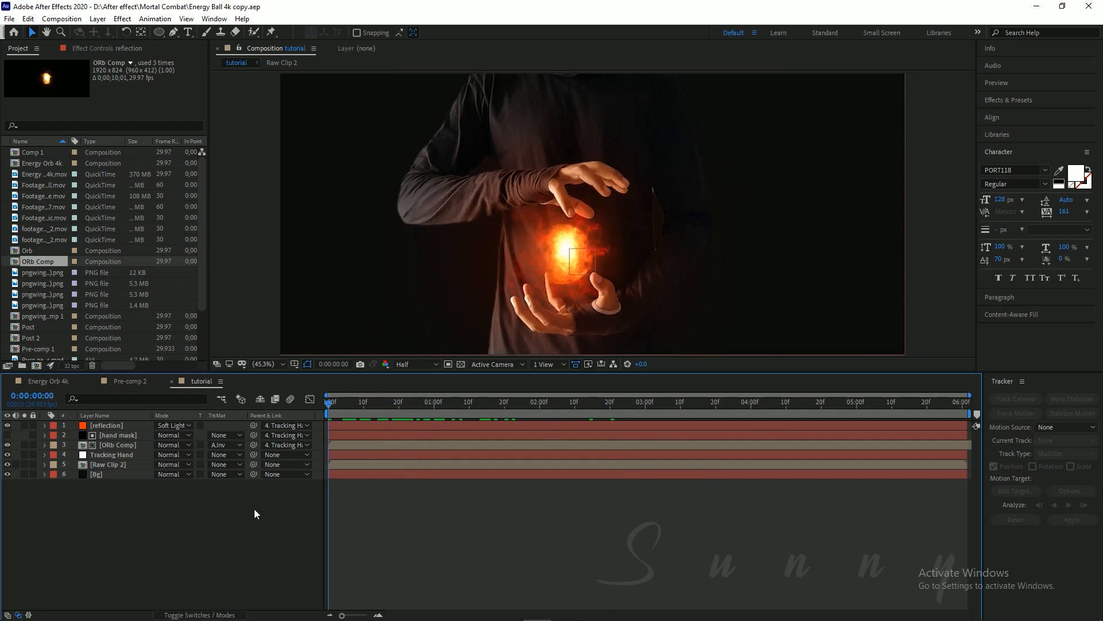
Add an adjustment layer on top of the composition, rename it "Heat Distortion" and save the project.
{"action": "left_click", "coordinate": [97, 19]}
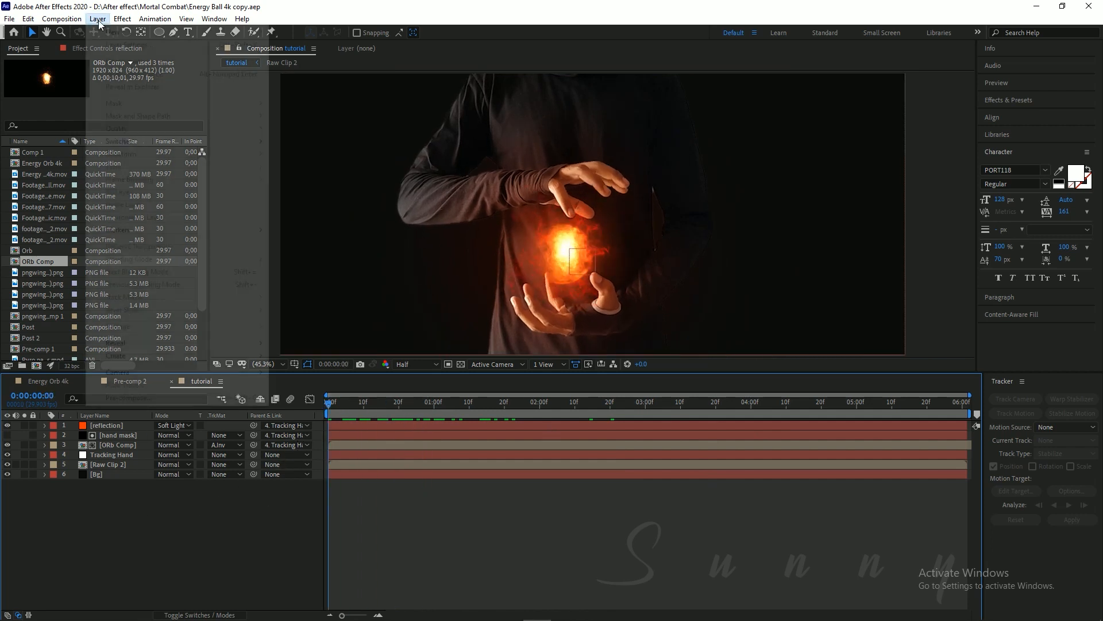
{"action": "mouse_move", "coordinate": [109, 32]}
{"action": "left_click", "coordinate": [317, 107]}
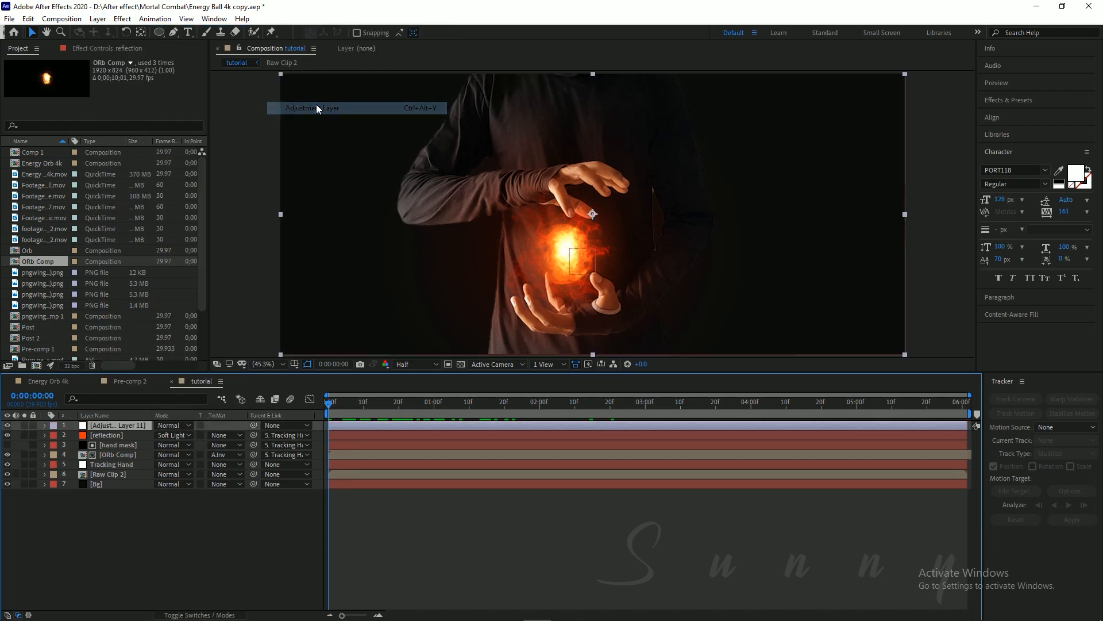
{"action": "key", "text": "Return"}
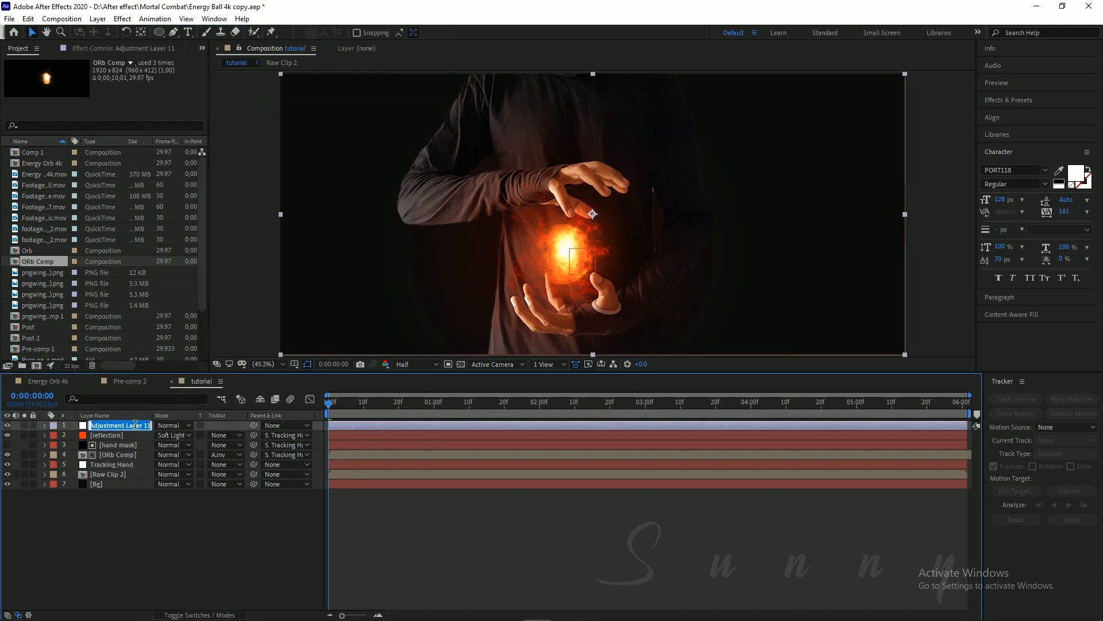
{"action": "type", "text": "Heat Distortion"}
{"action": "key", "text": "Return"}
{"action": "key", "text": "ctrl+s"}
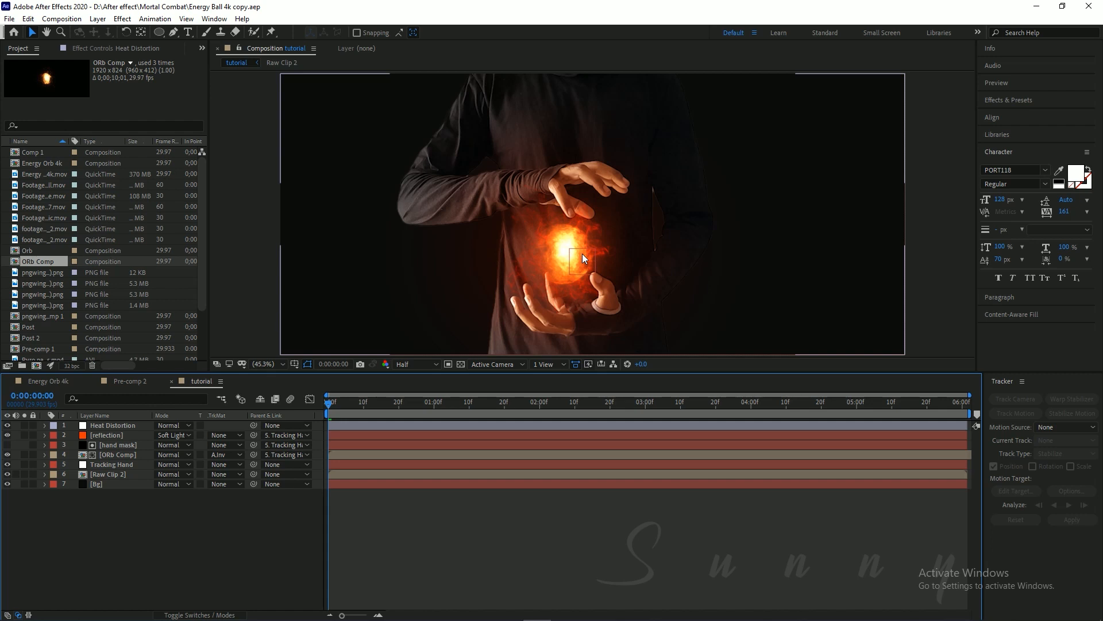
Apply the Video Copilot Heat Distortion effect to the Heat Distortion adjustment layer and save the project.
{"action": "scroll", "coordinate": [582, 253], "scroll_direction": "up", "scroll_amount": 3}
{"action": "left_click_drag", "start_coordinate": [582, 253], "coordinate": [604, 247]}
{"action": "scroll", "coordinate": [598, 221], "scroll_direction": "down", "scroll_amount": 2}
{"action": "key", "text": "v"}
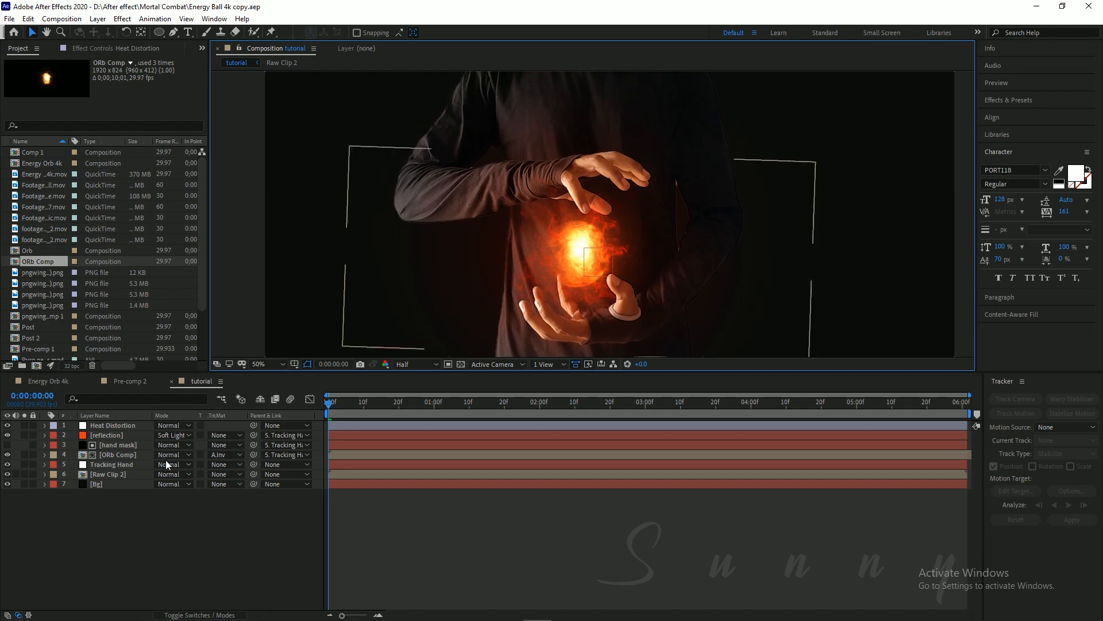
{"action": "left_click", "coordinate": [137, 428]}
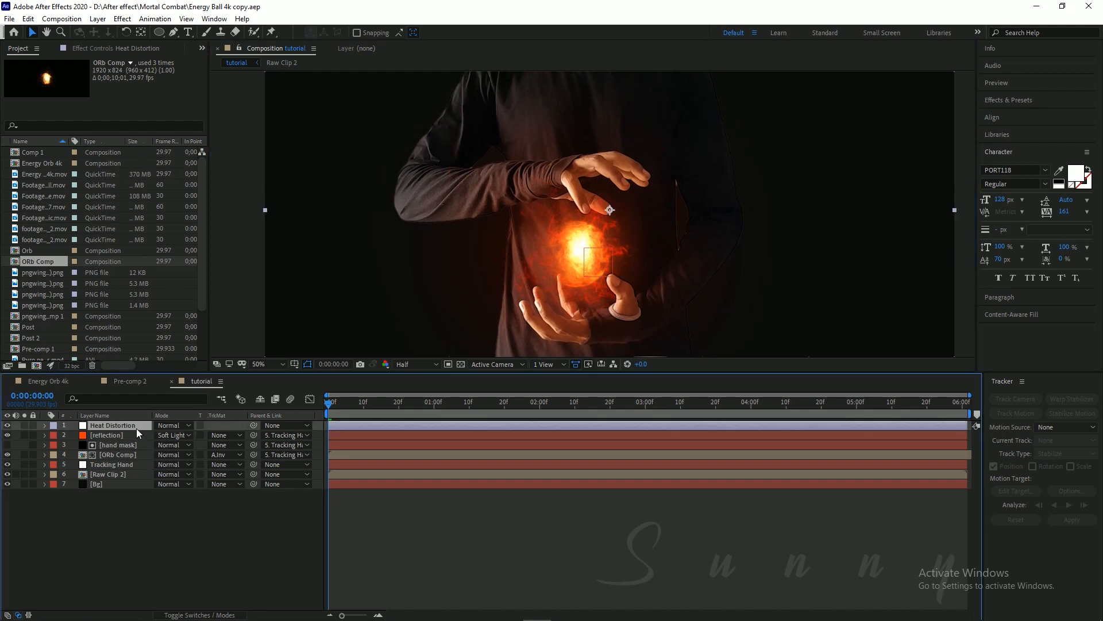
{"action": "left_click", "coordinate": [99, 19]}
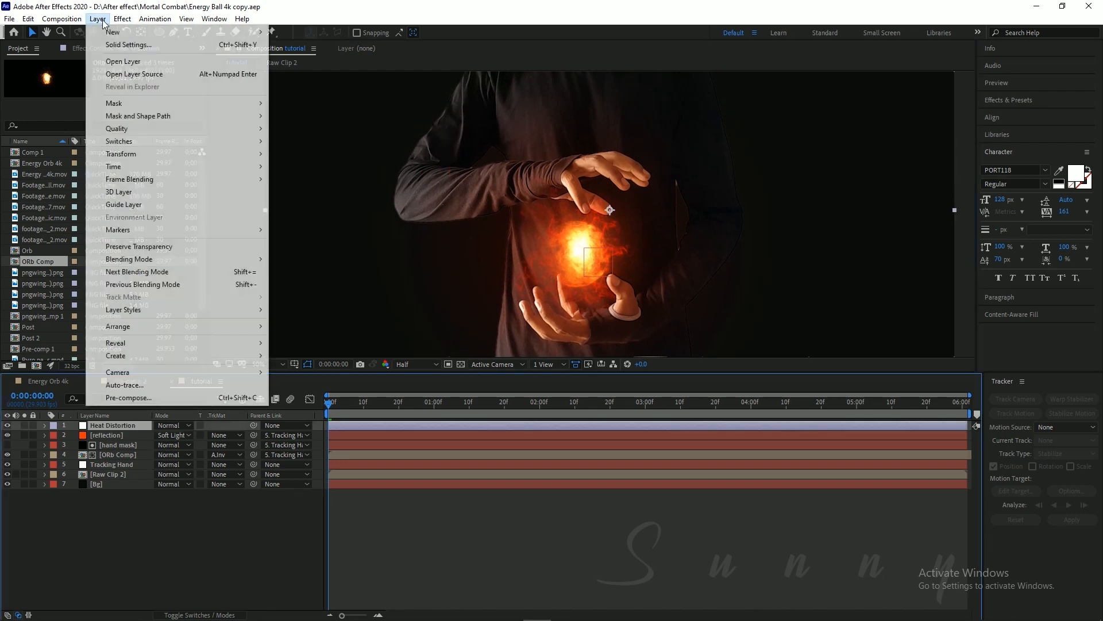
{"action": "left_click", "coordinate": [134, 19]}
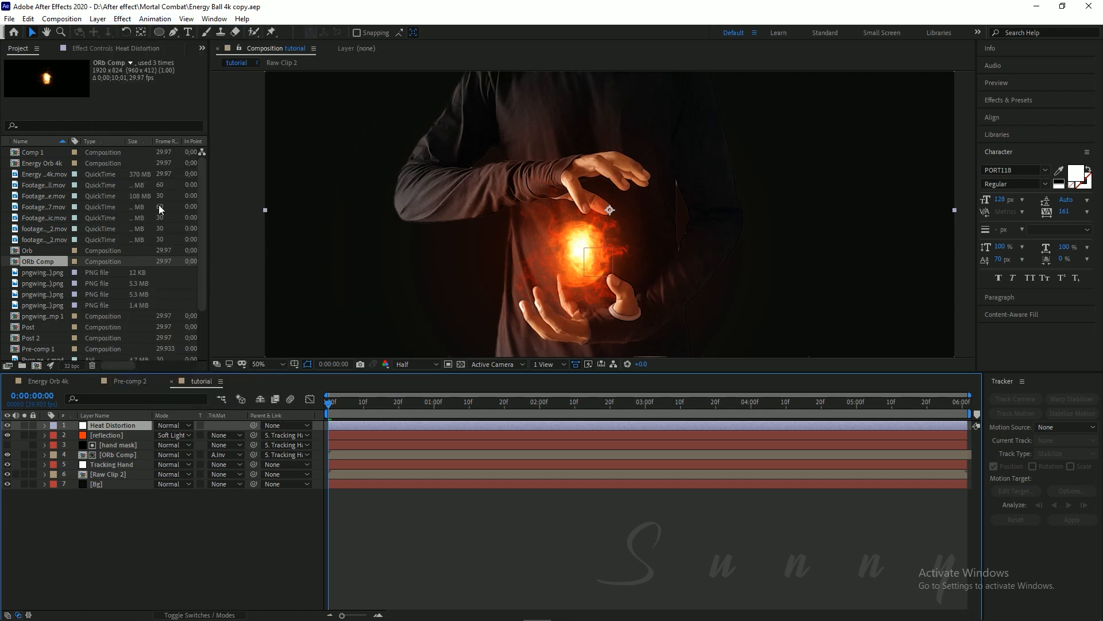
{"action": "left_click", "coordinate": [124, 21]}
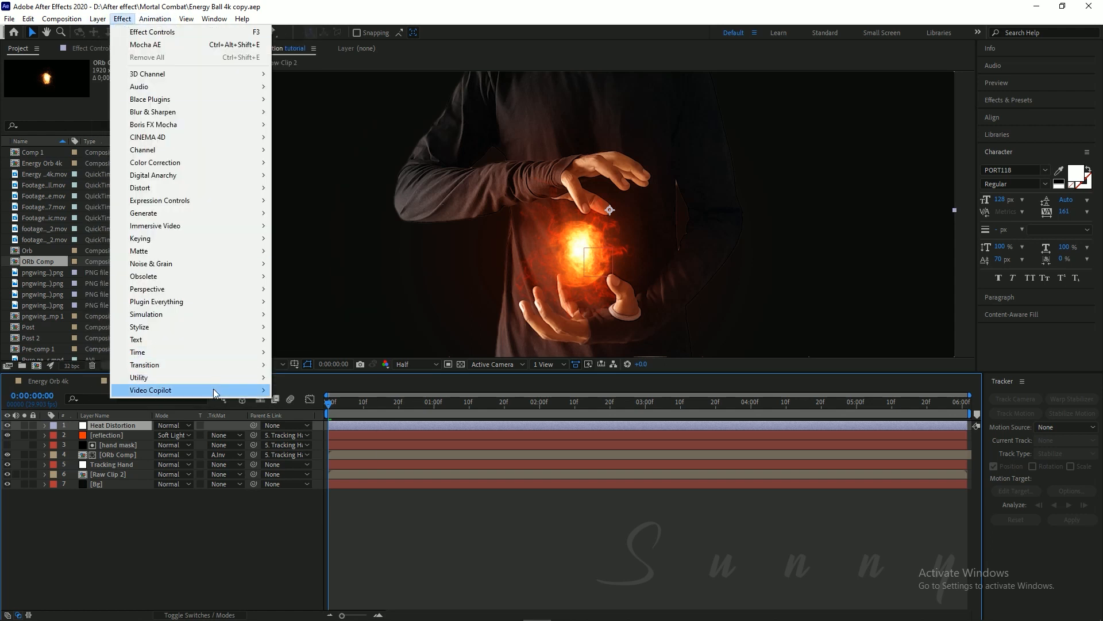
{"action": "mouse_move", "coordinate": [212, 389]}
{"action": "left_click", "coordinate": [309, 403]}
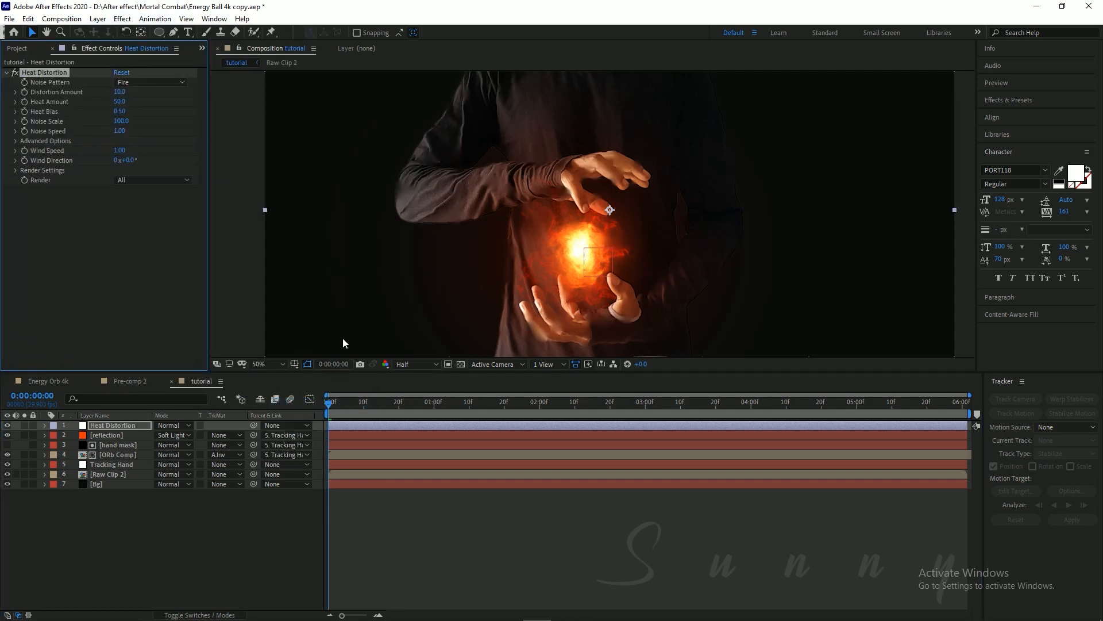
{"action": "key", "text": "ctrl+s"}
Keep the Fire noise pattern and set Distortion Amount to 5, Heat Amount to 25 and Noise Scale to 42, saving the project.
{"action": "left_click", "coordinate": [158, 82]}
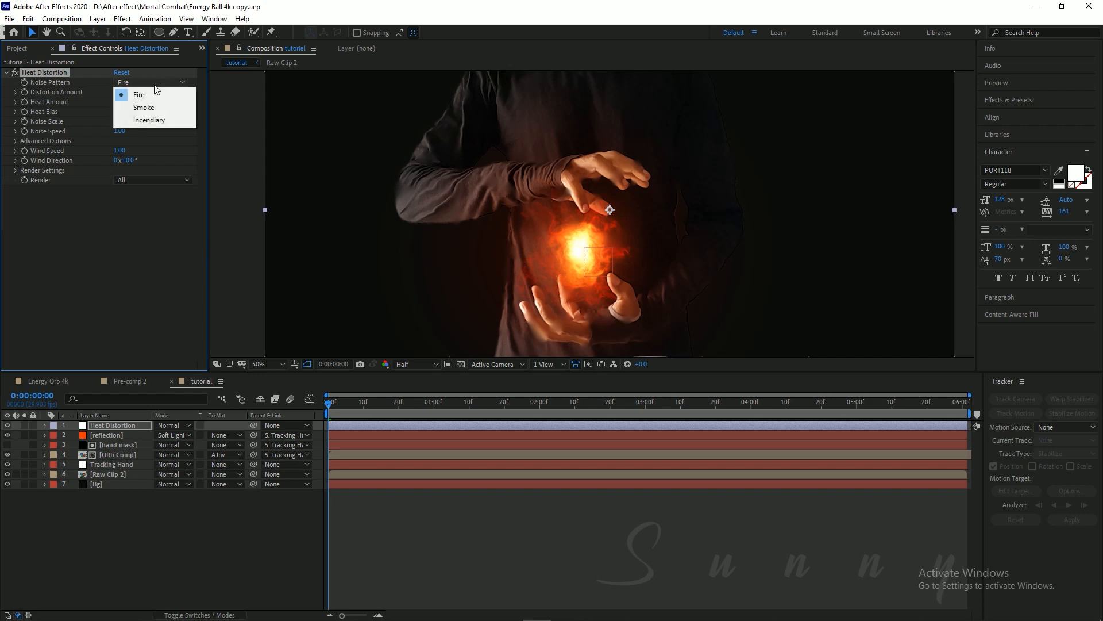
{"action": "left_click", "coordinate": [101, 94]}
{"action": "left_click", "coordinate": [122, 91]}
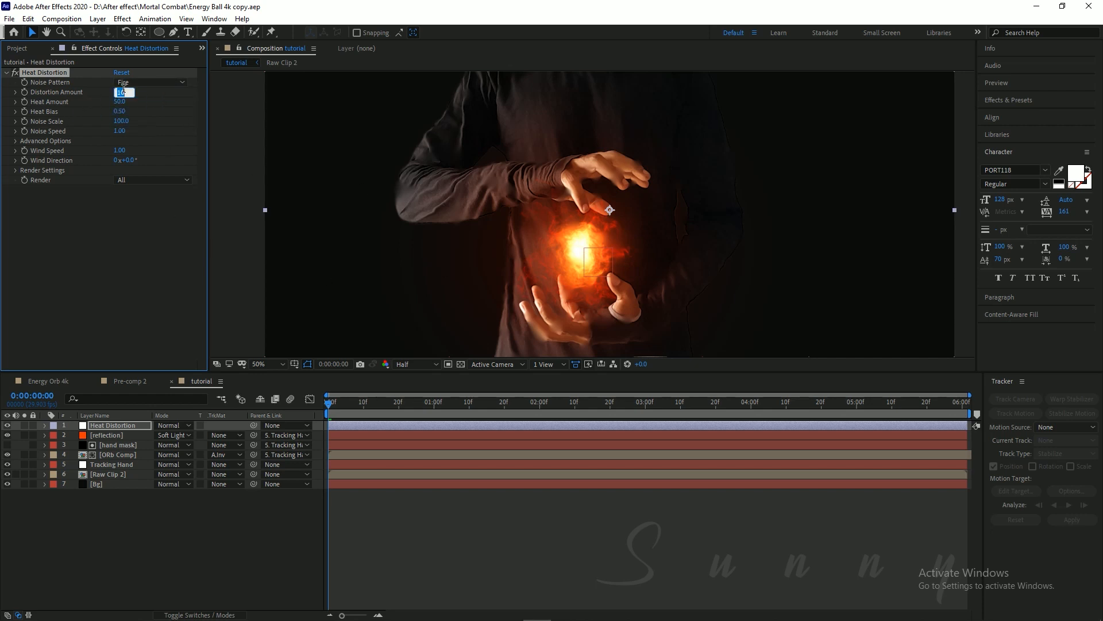
{"action": "type", "text": "5"}
{"action": "key", "text": "Return"}
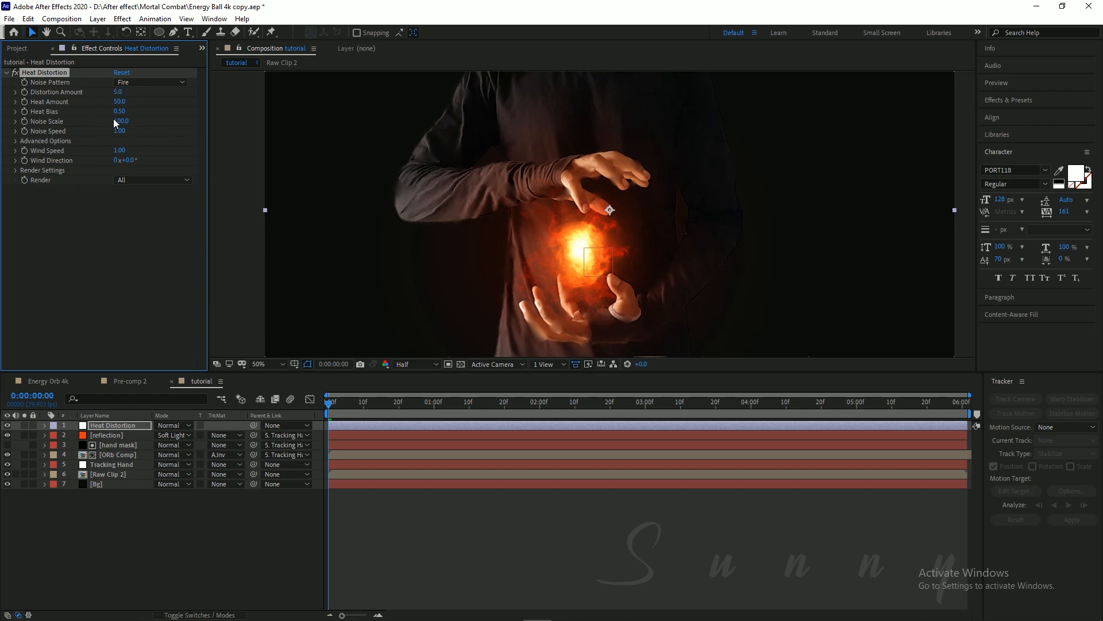
{"action": "left_click", "coordinate": [119, 102]}
{"action": "type", "text": "25"}
{"action": "key", "text": "Return"}
{"action": "left_click_drag", "start_coordinate": [120, 119], "coordinate": [95, 121]}
{"action": "key", "text": "ctrl+s"}
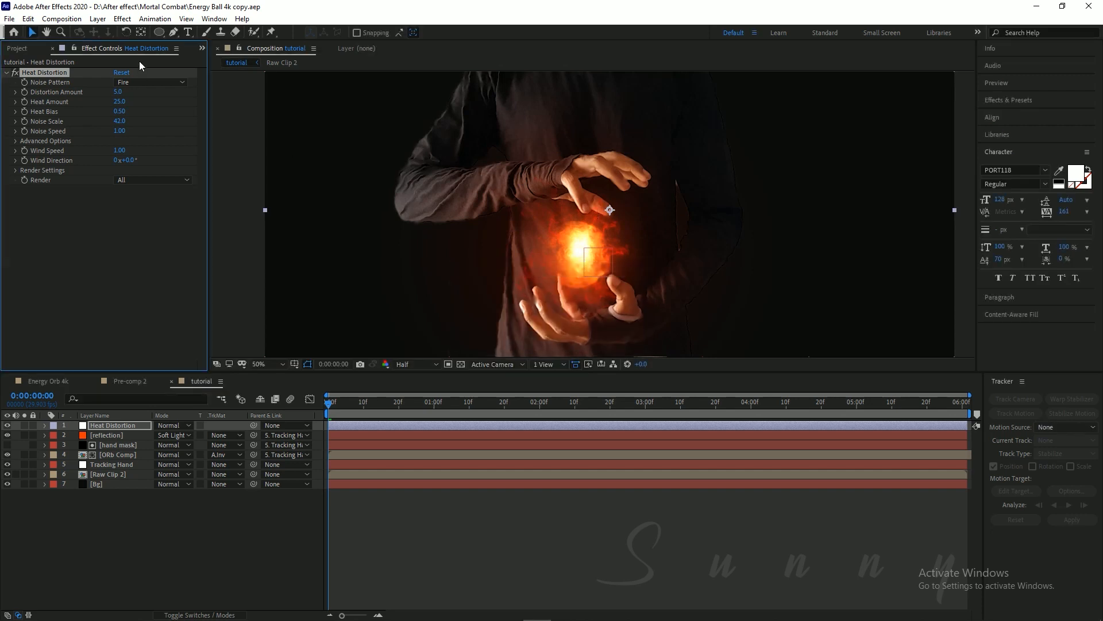
Draw a large elliptical mask around the orb and both hands on the Heat Distortion layer and nudge it slightly upward.
{"action": "key", "text": "q"}
{"action": "key", "text": "comma"}
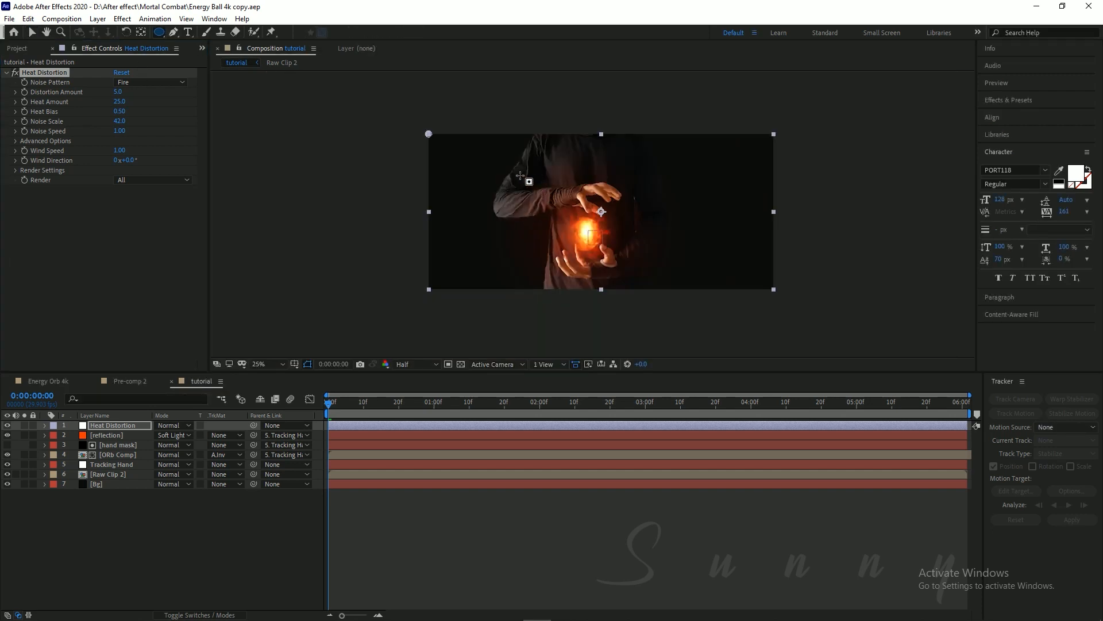
{"action": "left_click_drag", "start_coordinate": [519, 173], "coordinate": [586, 248]}
{"action": "scroll", "coordinate": [635, 291], "scroll_direction": "up", "scroll_amount": 1}
{"action": "key", "text": "space"}
{"action": "left_click", "coordinate": [568, 121]}
{"action": "key", "text": "ctrl+z"}
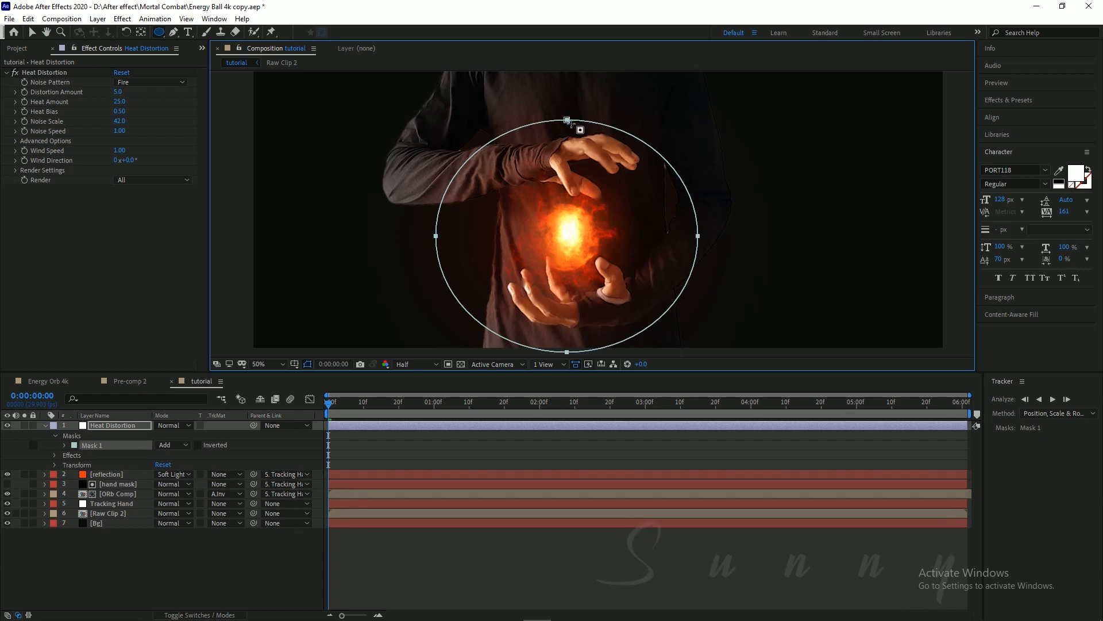
{"action": "key", "text": "ctrl+z"}
{"action": "key", "text": "ctrl+shift+z"}
{"action": "key", "text": "v"}
{"action": "left_click_drag", "start_coordinate": [567, 119], "coordinate": [568, 117]}
Feather the Heat Distortion mask by 140 pixels and check the orb closely with the layer hidden and shown.
{"action": "left_click", "coordinate": [65, 446]}
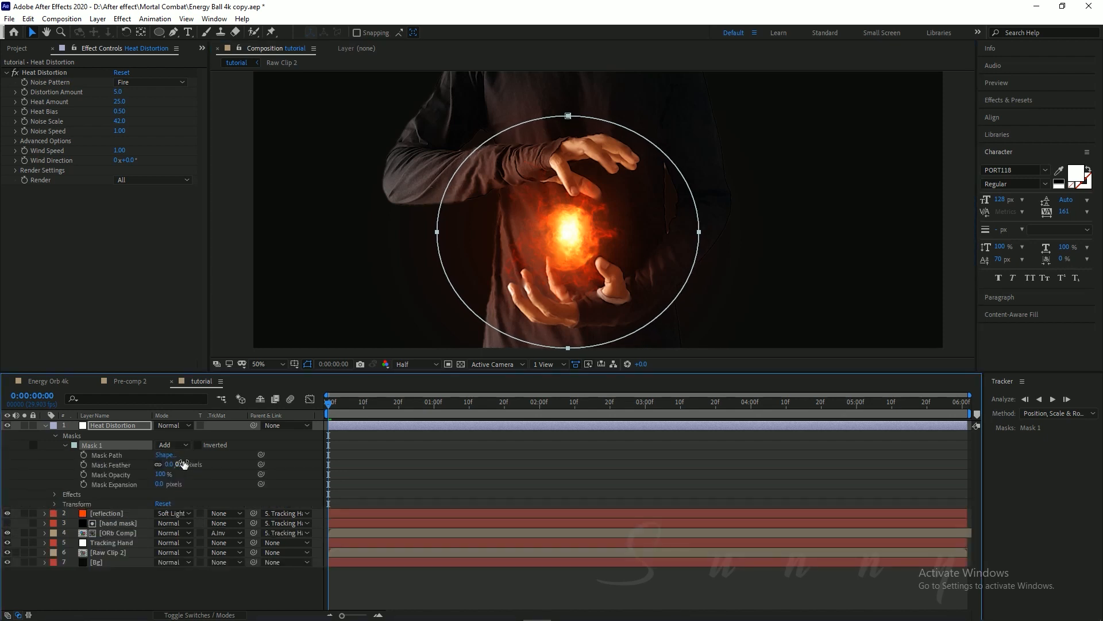
{"action": "left_click_drag", "start_coordinate": [184, 464], "coordinate": [260, 464]}
{"action": "scroll", "coordinate": [533, 192], "scroll_direction": "up", "scroll_amount": 1}
{"action": "left_click_drag", "start_coordinate": [511, 209], "coordinate": [538, 253]}
{"action": "left_click", "coordinate": [7, 425]}
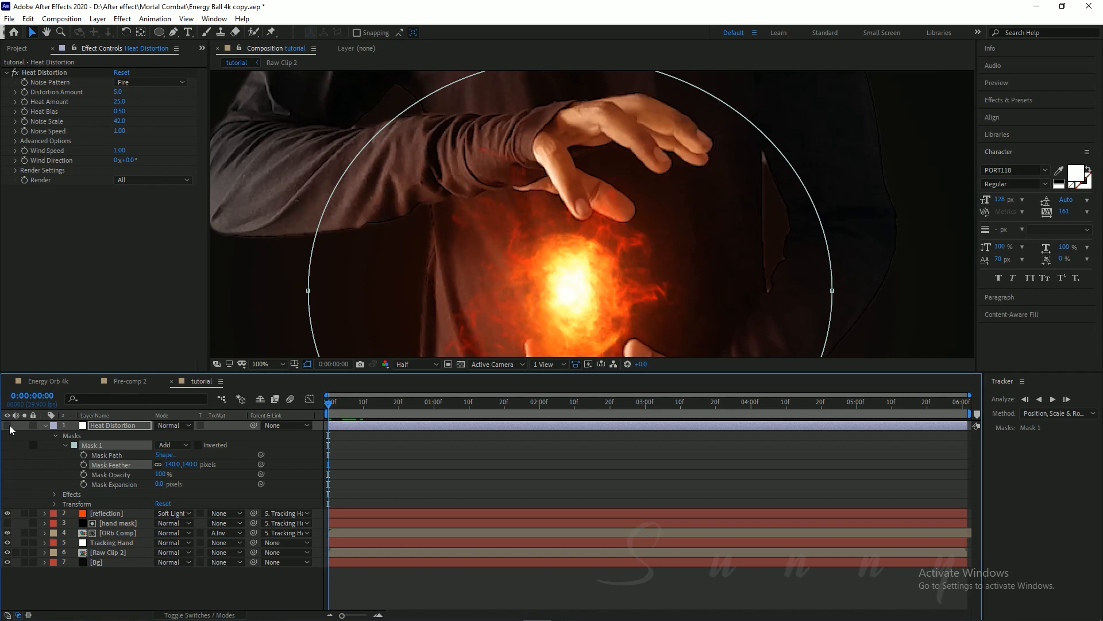
{"action": "left_click", "coordinate": [9, 425]}
{"action": "left_click", "coordinate": [9, 425]}
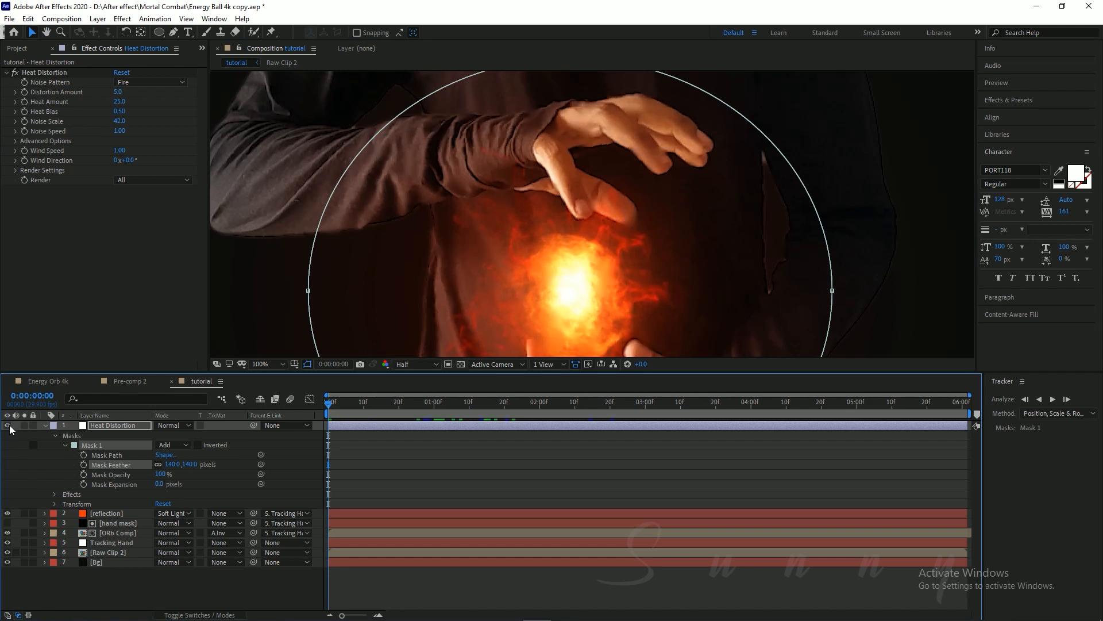
Pull the Heat Distortion mask's lowest point slightly down, set the effect's Noise Speed to 2.79 and save the project.
{"action": "scroll", "coordinate": [528, 246], "scroll_direction": "down", "scroll_amount": 1}
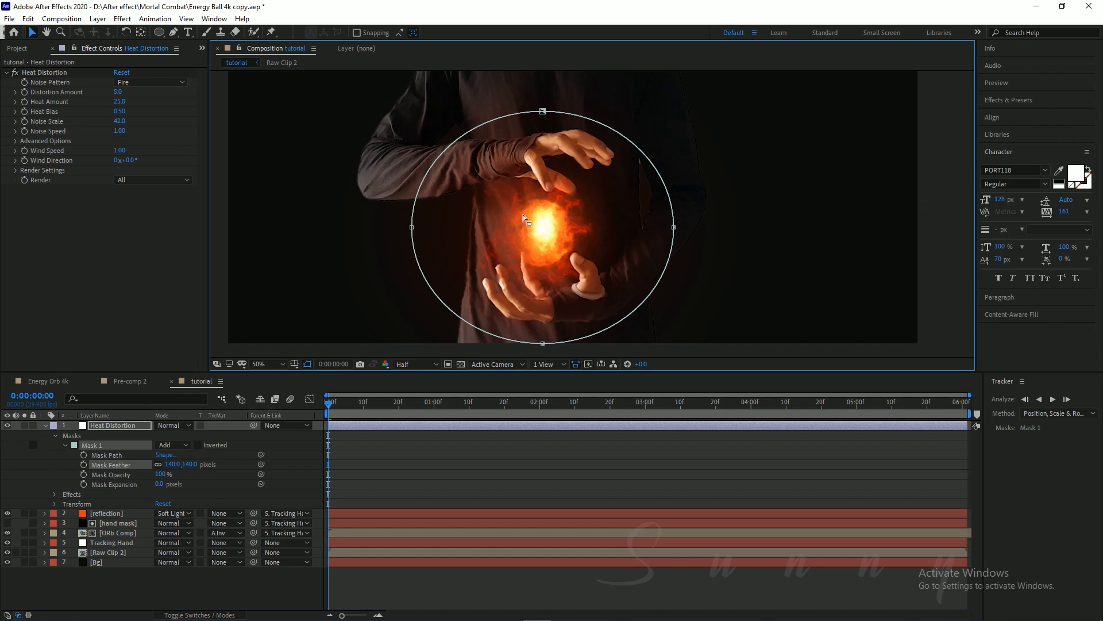
{"action": "left_click_drag", "start_coordinate": [543, 346], "coordinate": [543, 350]}
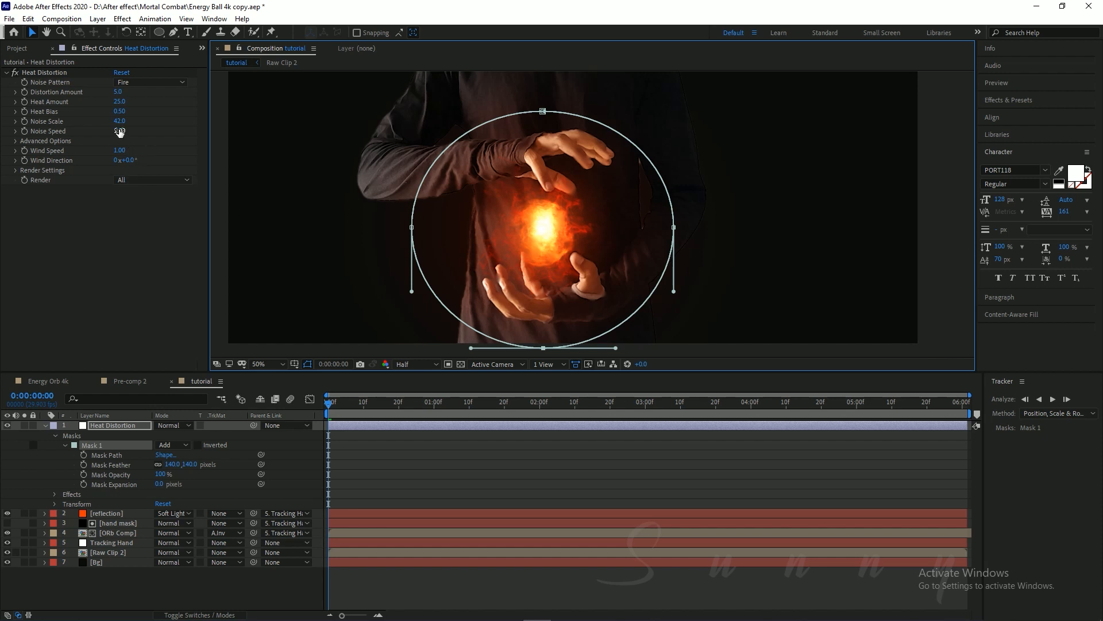
{"action": "left_click_drag", "start_coordinate": [119, 130], "coordinate": [140, 126]}
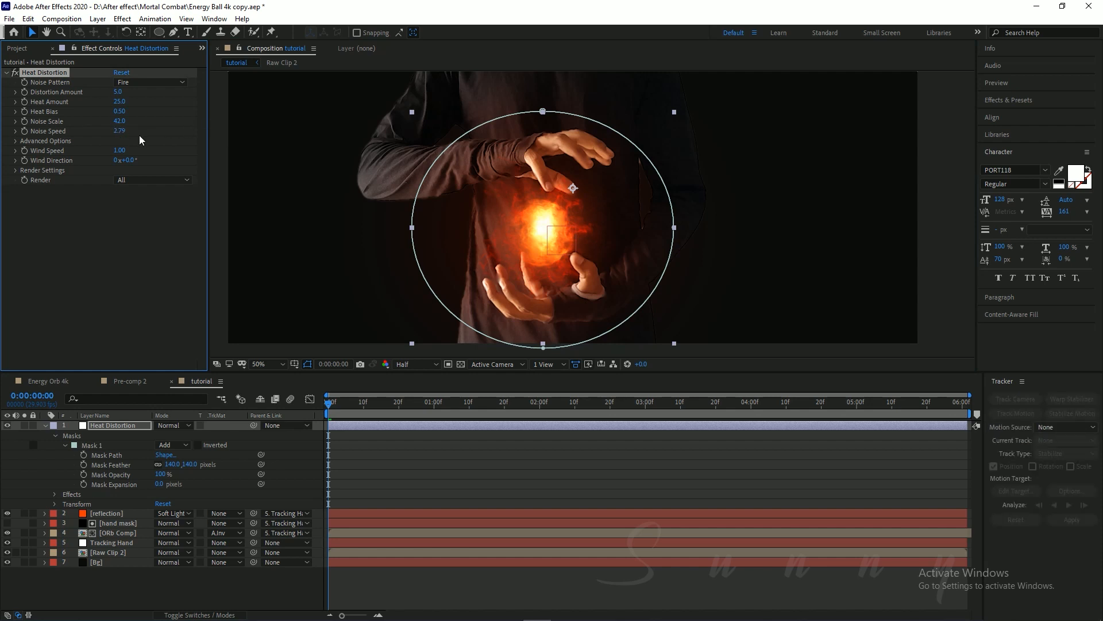
{"action": "key", "text": "ctrl+s"}
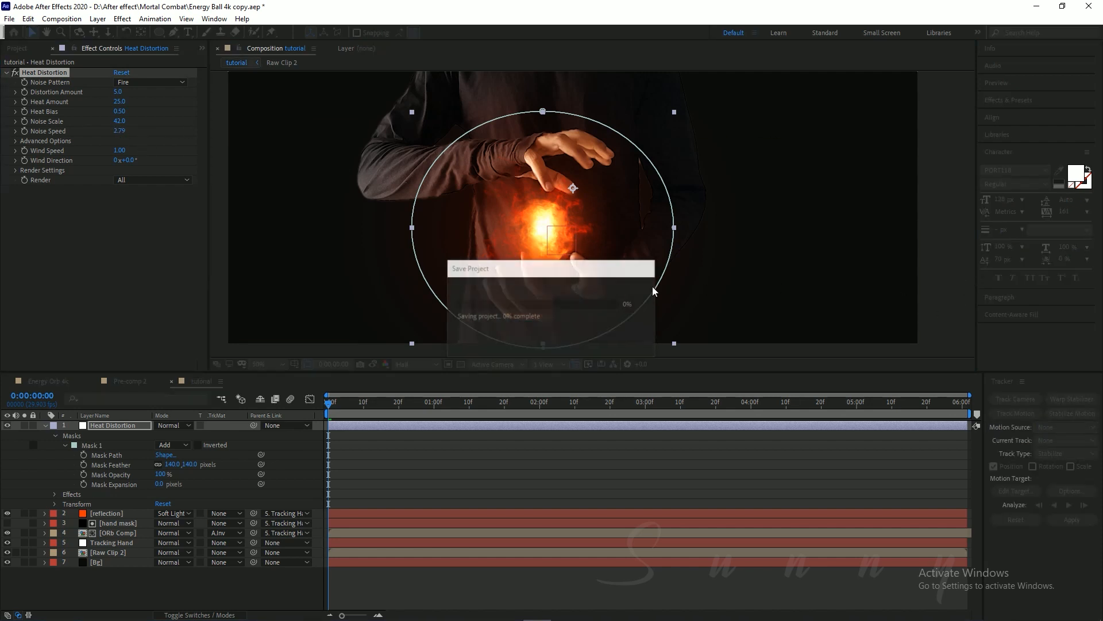
{"action": "left_click", "coordinate": [46, 426]}
Compare the orb close up with the Heat Distortion layer hidden and shown, then play a preview of the composition.
{"action": "scroll", "coordinate": [611, 284], "scroll_direction": "up", "scroll_amount": 2}
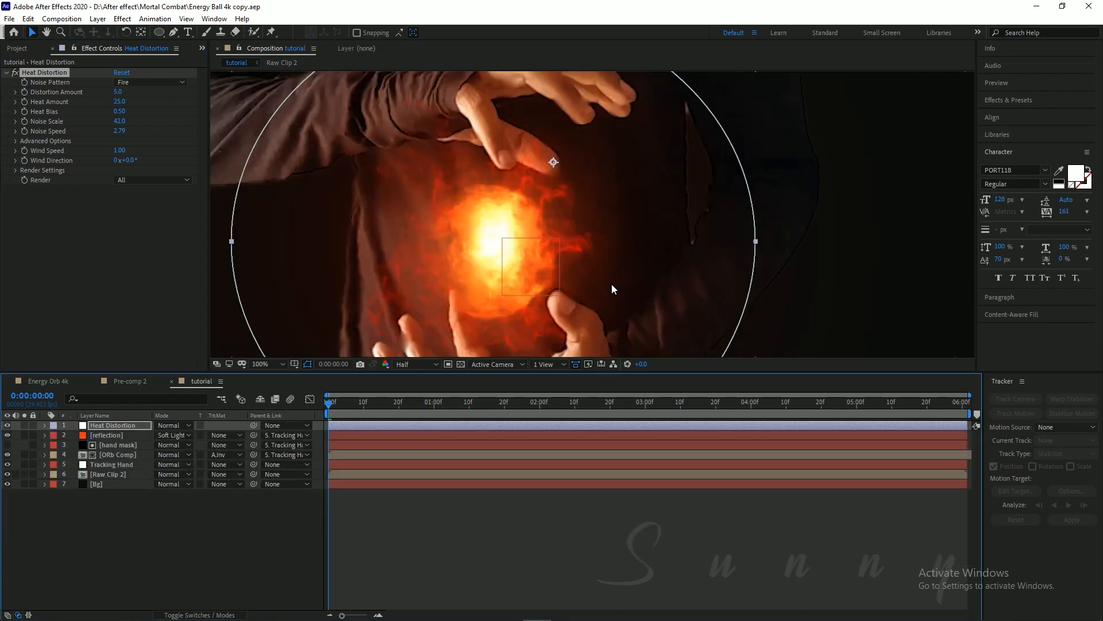
{"action": "left_click", "coordinate": [7, 426]}
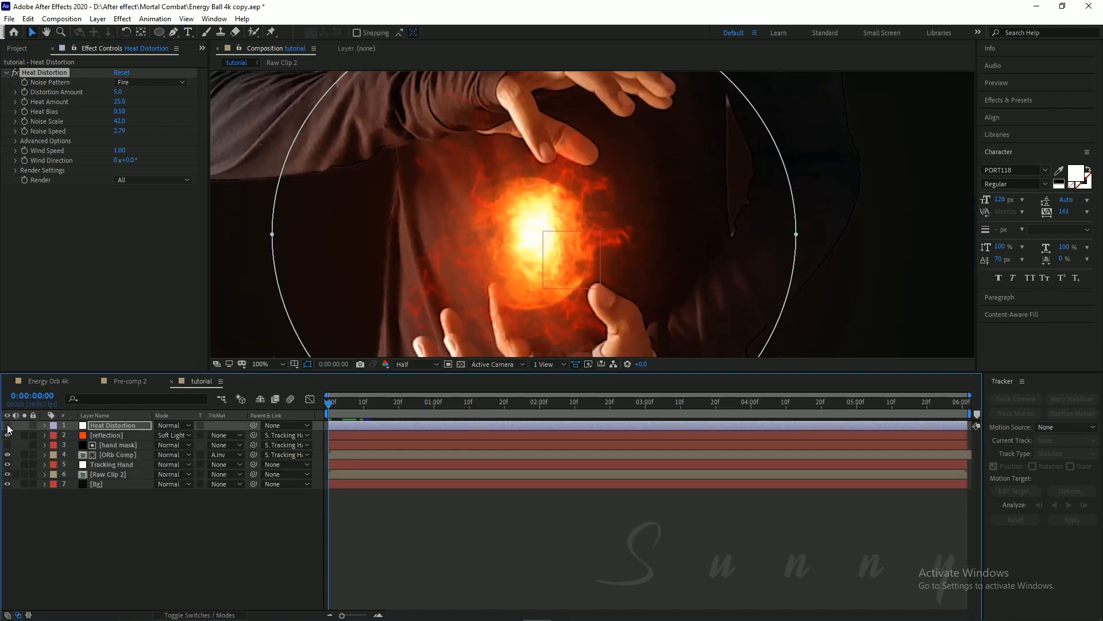
{"action": "left_click", "coordinate": [8, 425]}
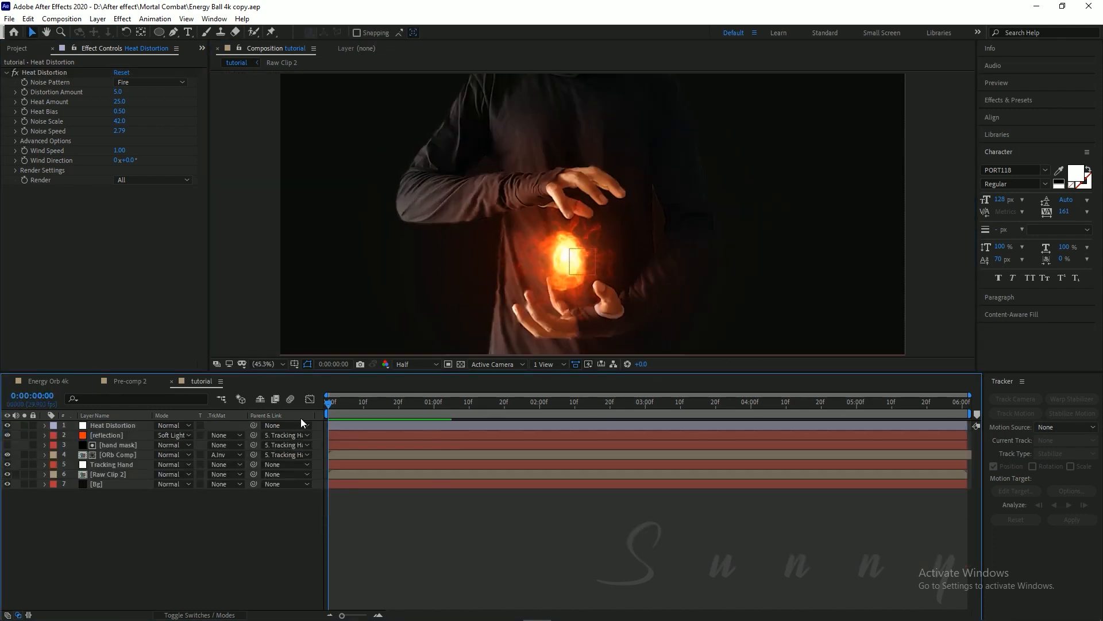
{"action": "key", "text": "space"}
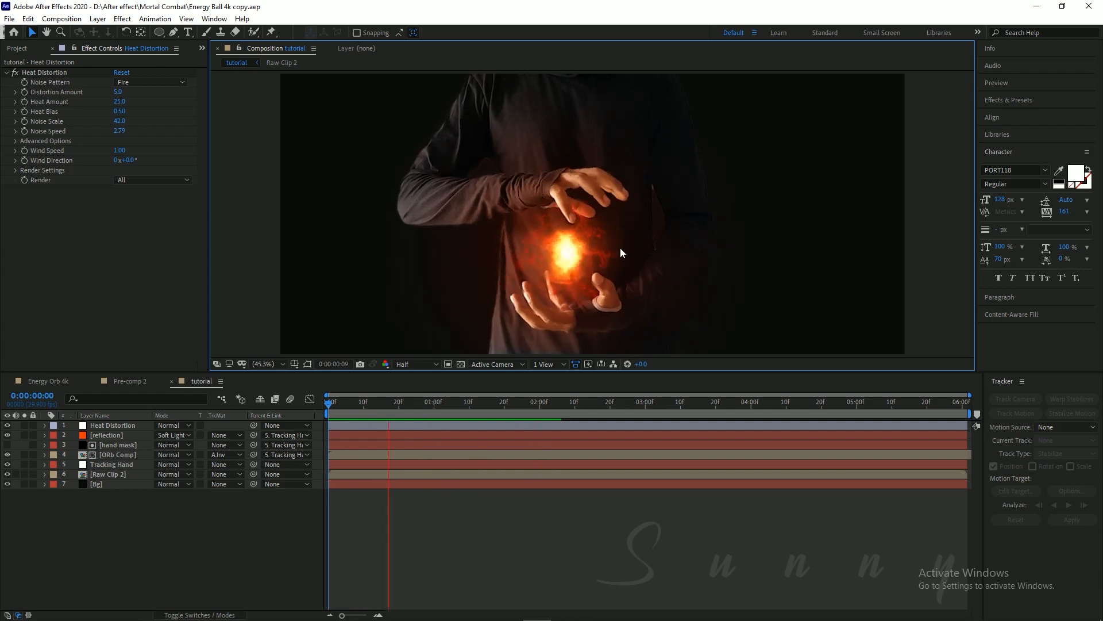
Review the orb and hands in the running preview, scrub through the opening frames and return to the composition's start.
{"action": "scroll", "coordinate": [612, 265], "scroll_direction": "up", "scroll_amount": 1}
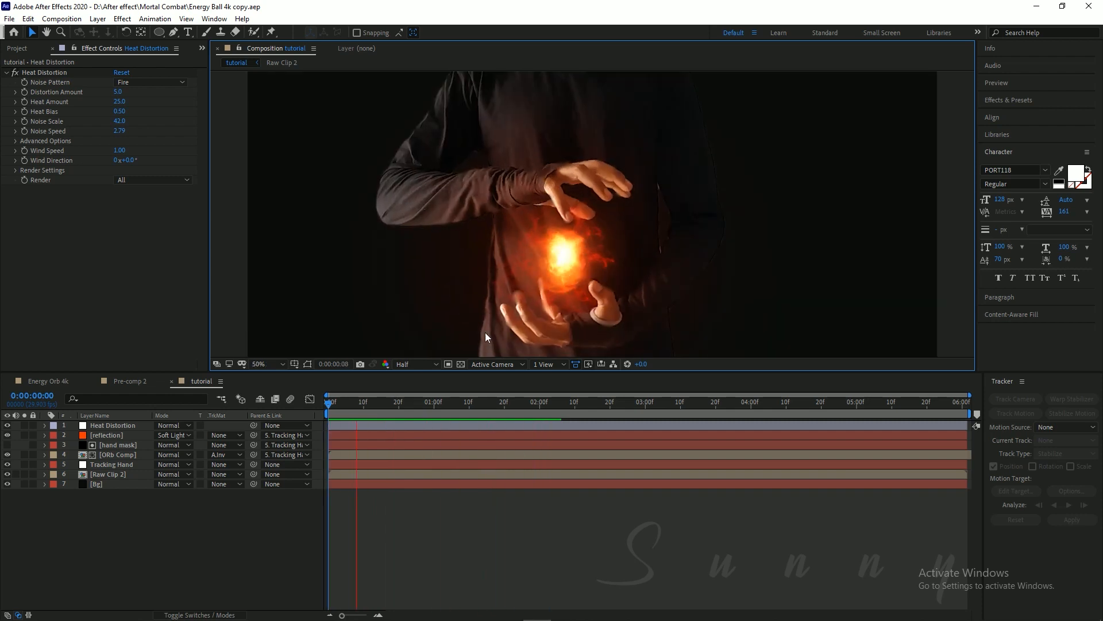
{"action": "left_click_drag", "start_coordinate": [347, 411], "coordinate": [538, 413]}
{"action": "key", "text": "Home"}
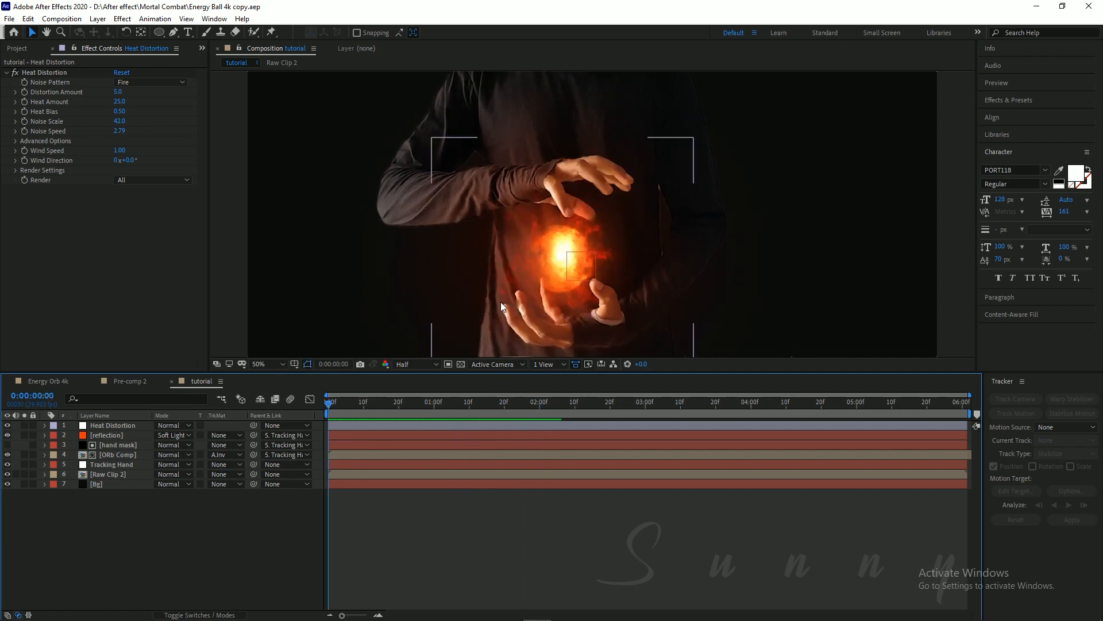
{"action": "scroll", "coordinate": [513, 295], "scroll_direction": "down", "scroll_amount": 1}
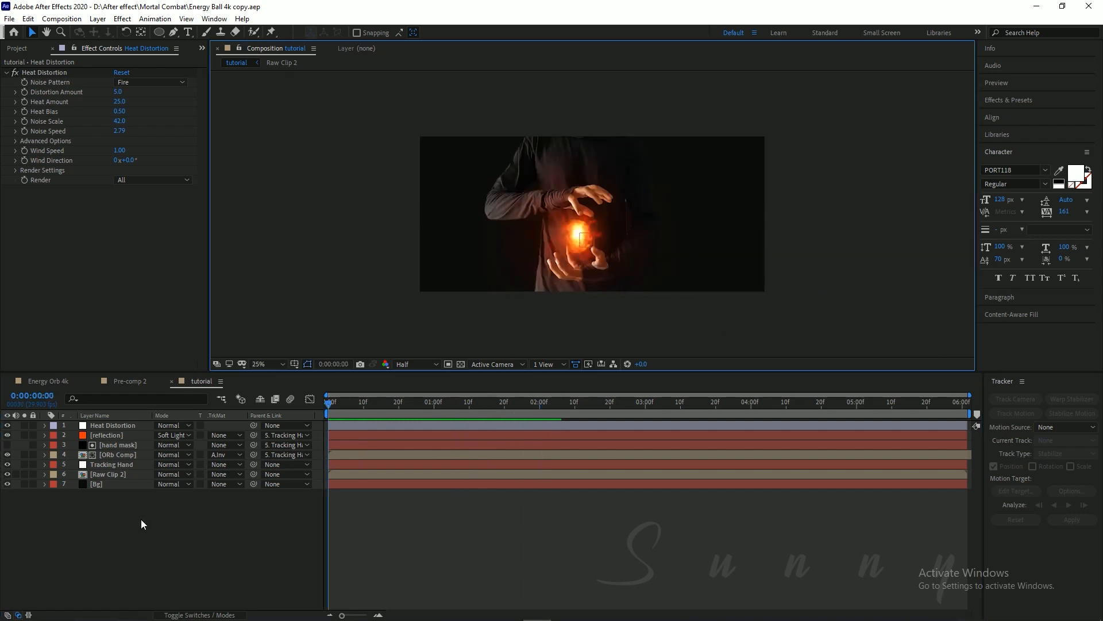
Copy the cc adjustment layer from Pre-comp 2 to the top of the tutorial composition, turn off its solo and save the project.
{"action": "left_click", "coordinate": [137, 383]}
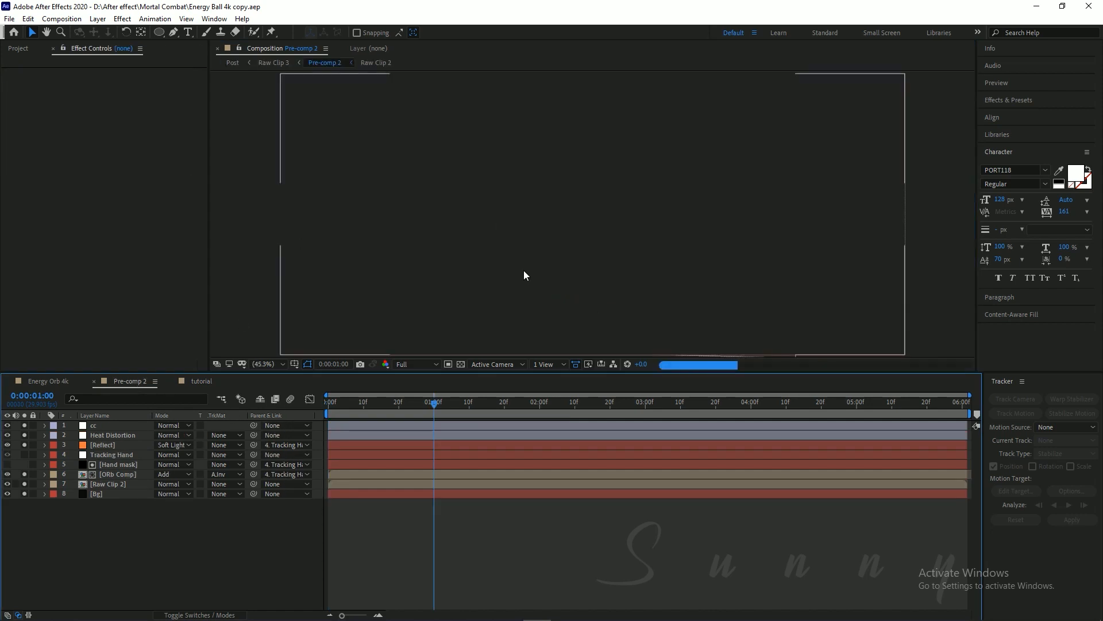
{"action": "left_click", "coordinate": [122, 426]}
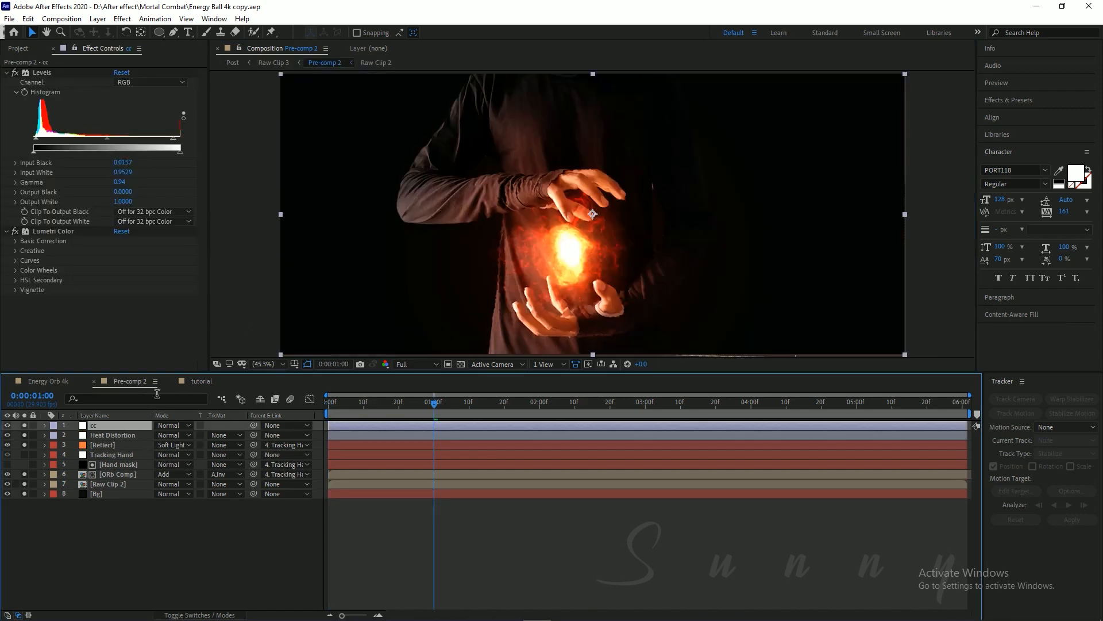
{"action": "left_click", "coordinate": [197, 381]}
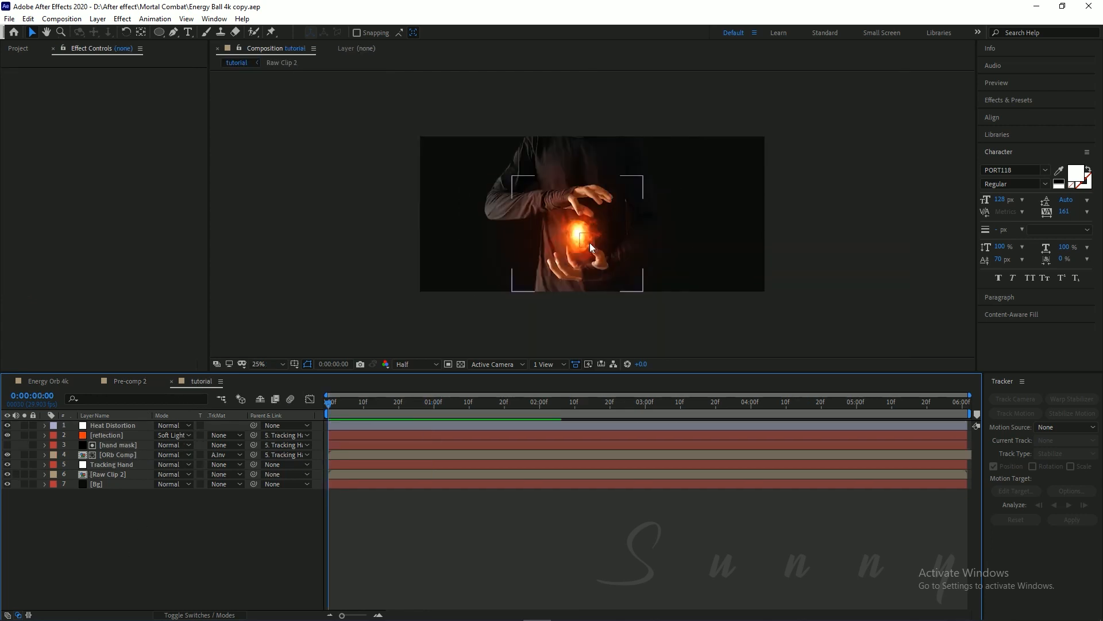
{"action": "key", "text": "ctrl+v"}
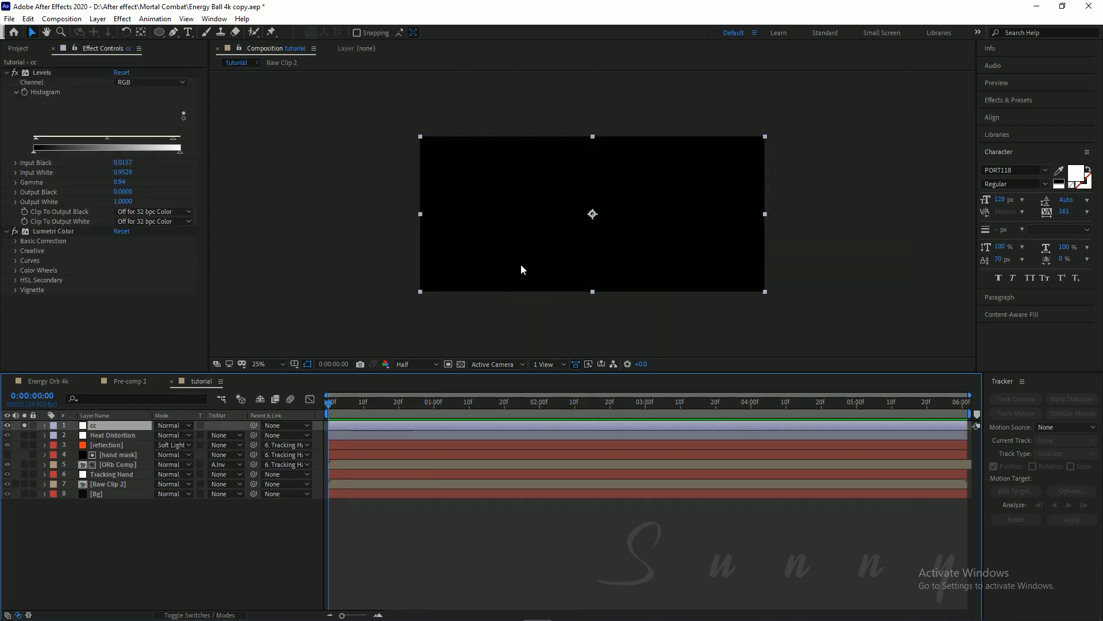
{"action": "left_click", "coordinate": [24, 425]}
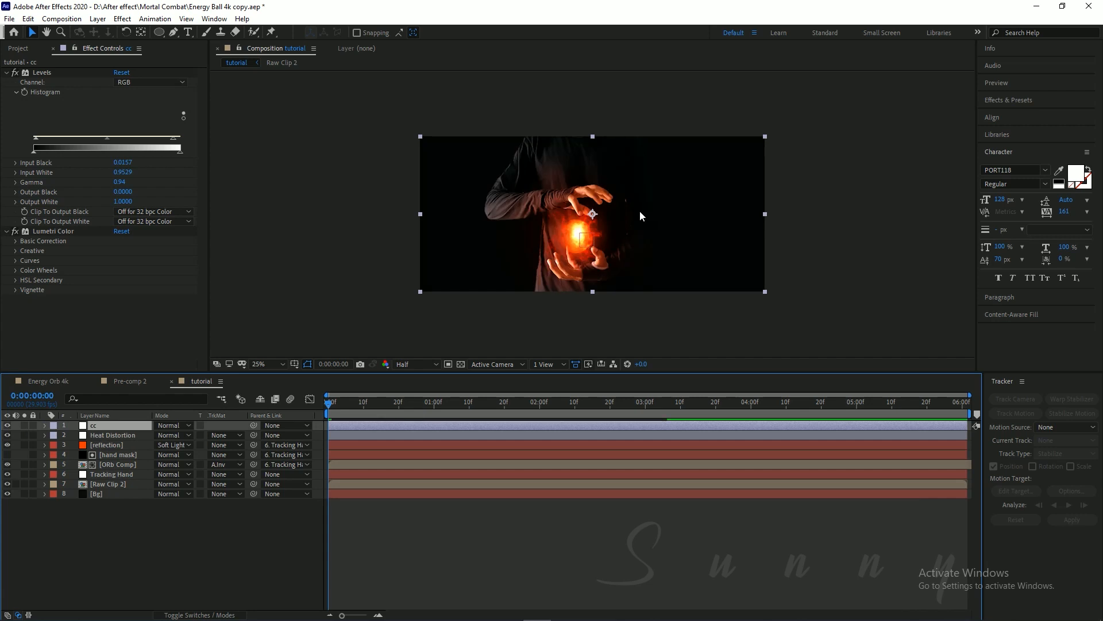
{"action": "key", "text": "ctrl+s"}
Fit the composition in the viewer, compare the image with the cc layer hidden and shown, and save the project.
{"action": "scroll", "coordinate": [640, 211], "scroll_direction": "up", "scroll_amount": 1}
{"action": "left_click", "coordinate": [265, 364]}
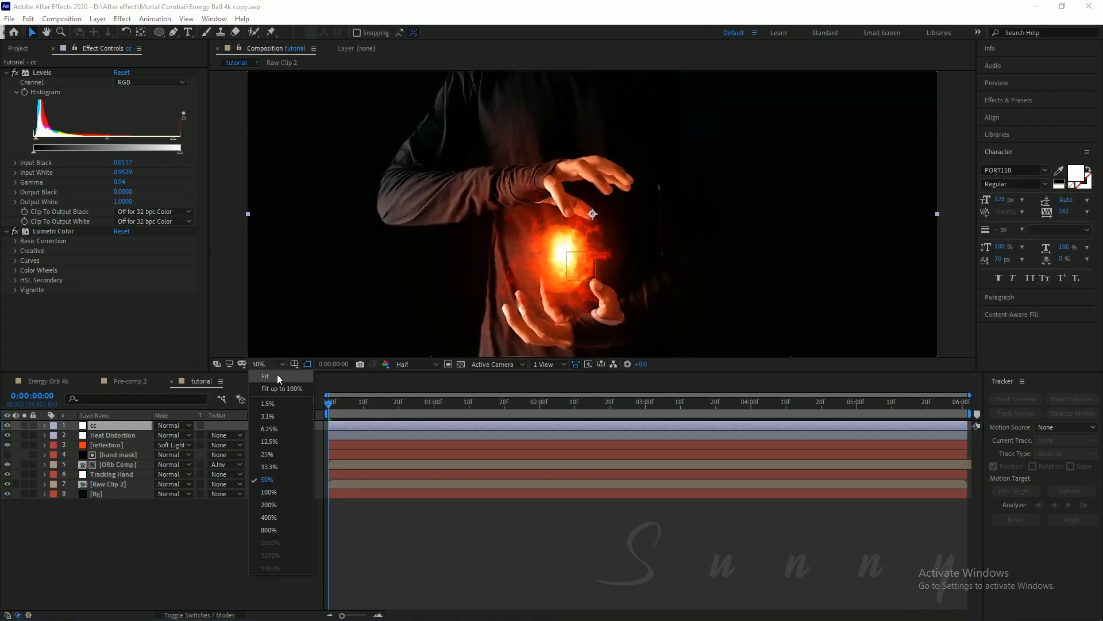
{"action": "left_click", "coordinate": [277, 374]}
{"action": "left_click", "coordinate": [7, 426]}
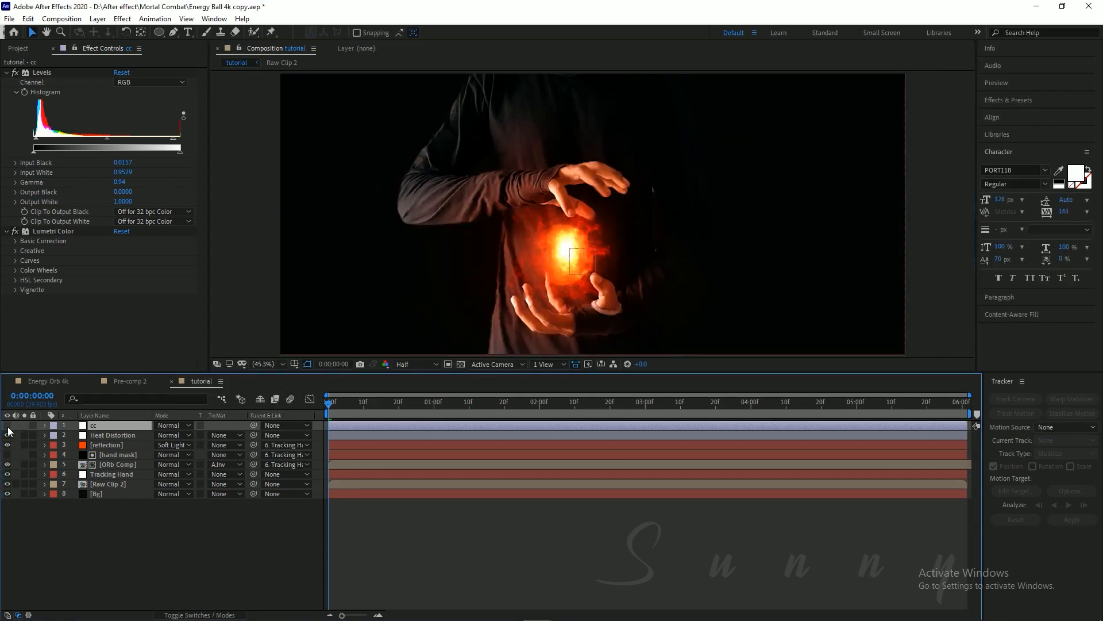
{"action": "left_click", "coordinate": [7, 426]}
{"action": "key", "text": "ctrl+s"}
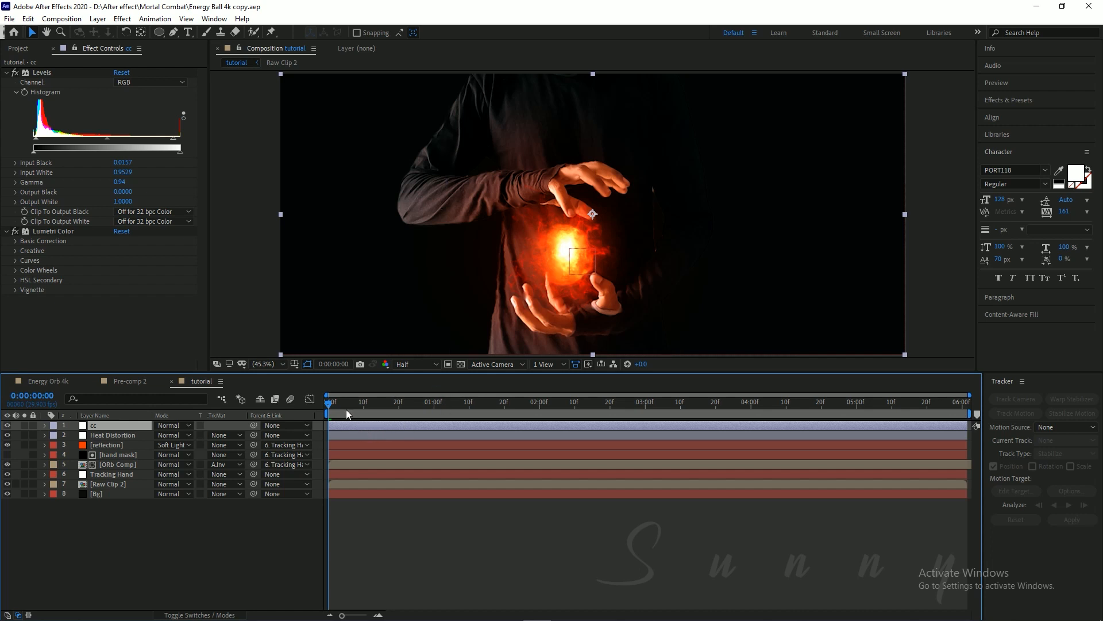
Play a short preview of the graded composite, toggle the cc layer's visibility twice to judge the grade, and save at the first frame.
{"action": "key", "text": "space"}
{"action": "key", "text": "space"}
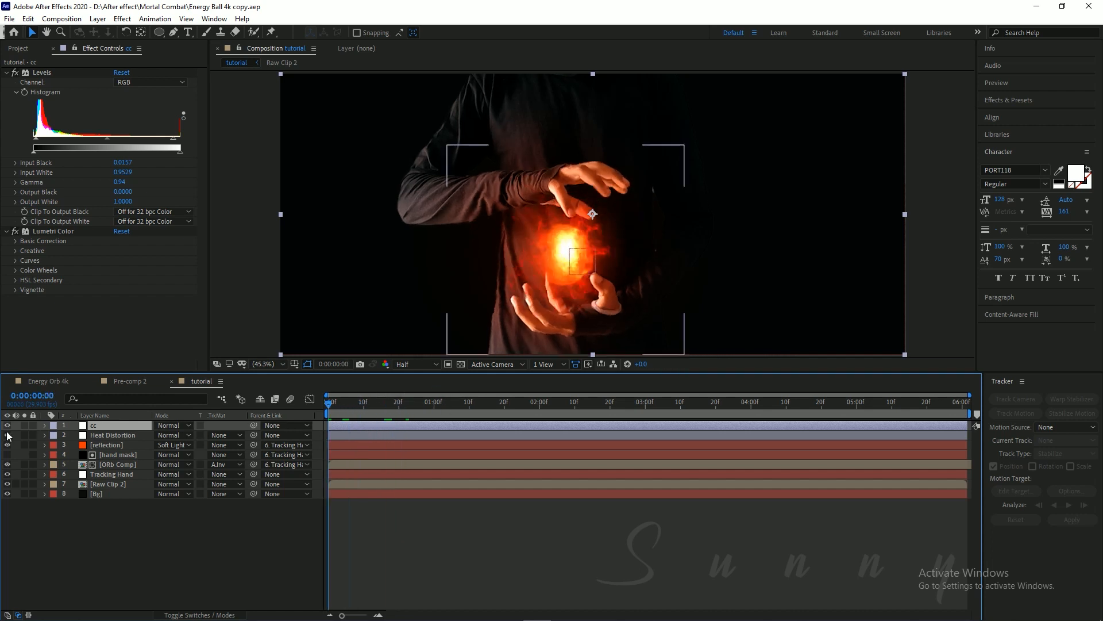
{"action": "left_click", "coordinate": [7, 425]}
{"action": "left_click", "coordinate": [7, 425]}
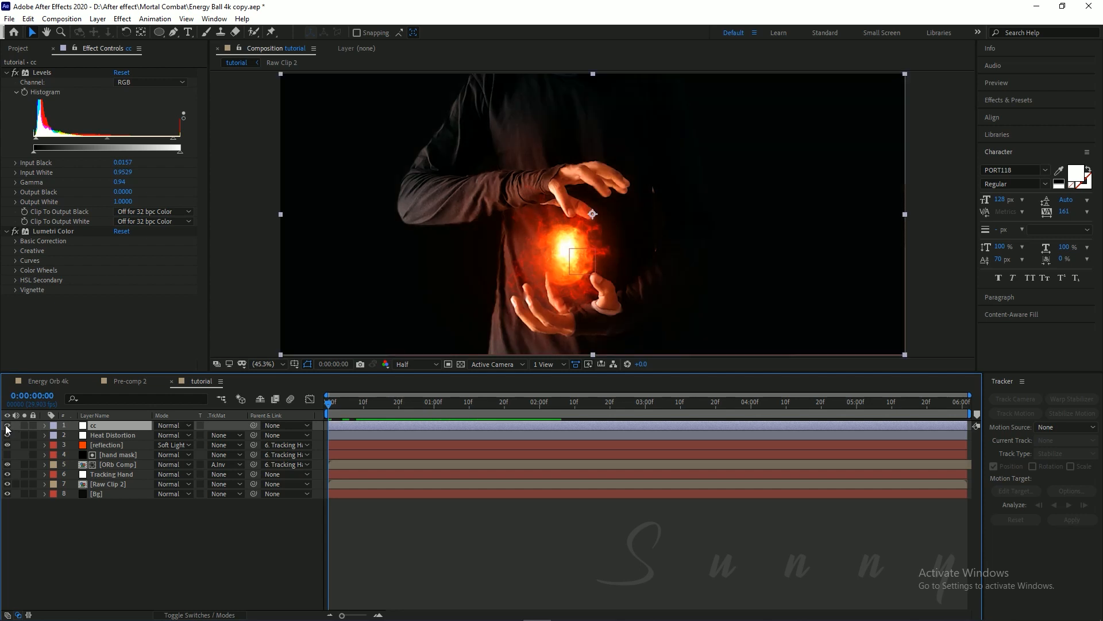
{"action": "left_click", "coordinate": [6, 425]}
{"action": "left_click", "coordinate": [6, 425]}
{"action": "key", "text": "ctrl+s"}
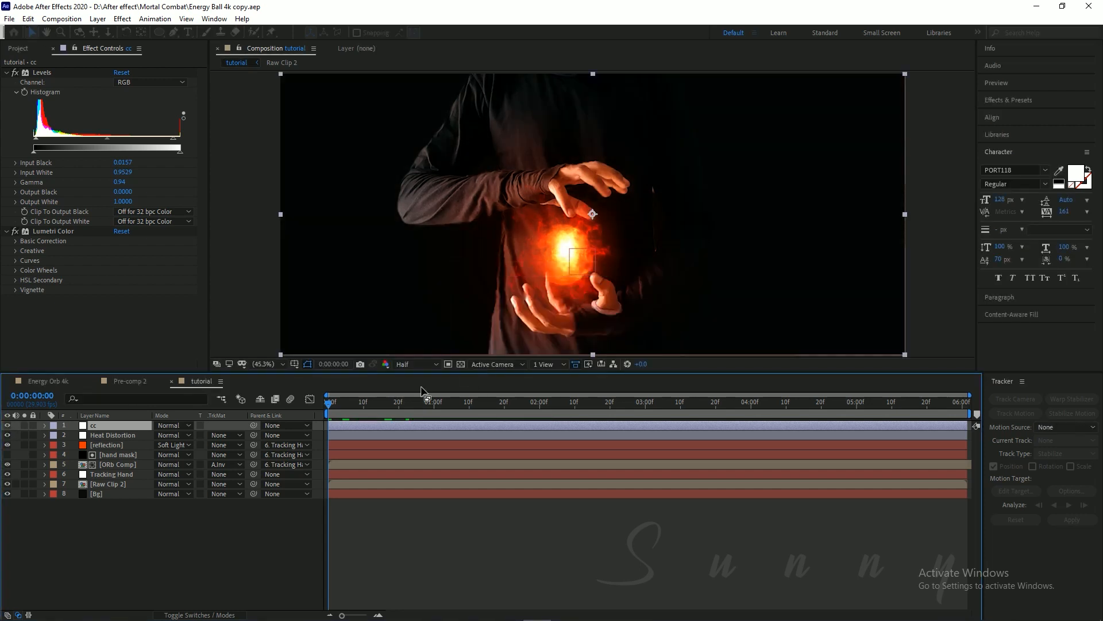
{"action": "left_click_drag", "start_coordinate": [329, 401], "coordinate": [297, 421]}
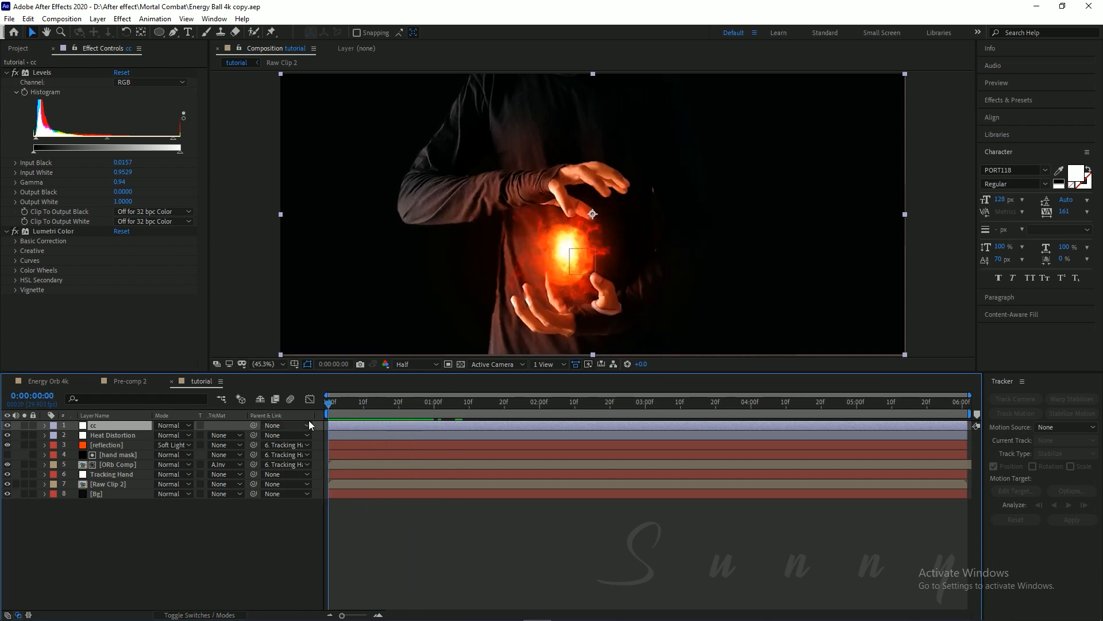